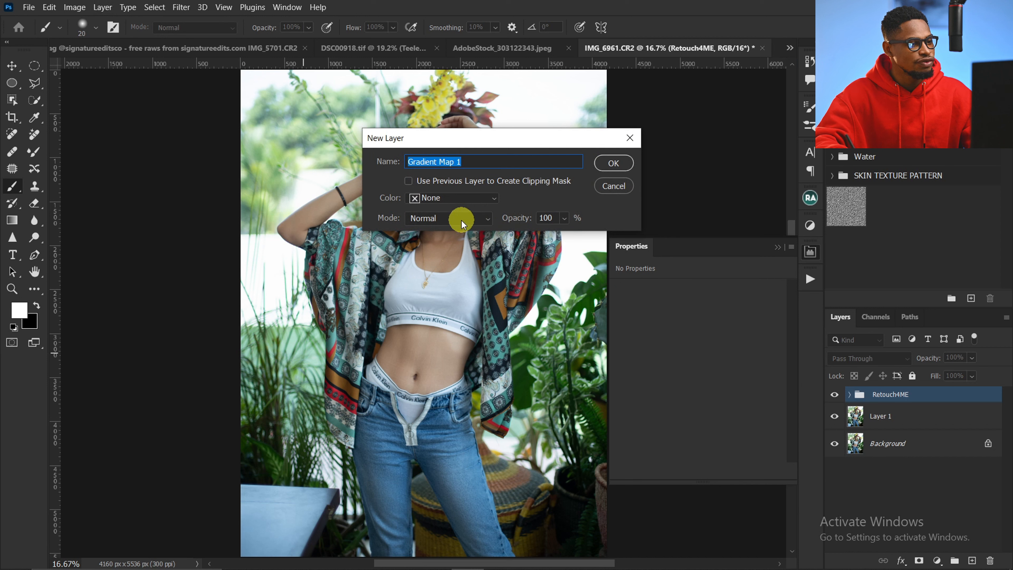
# - Create the Gradient Map 1 adjustment layer with Soft Light blending and 30% opacity
pyautogui.click(461, 221)
pyautogui.click(448, 378)
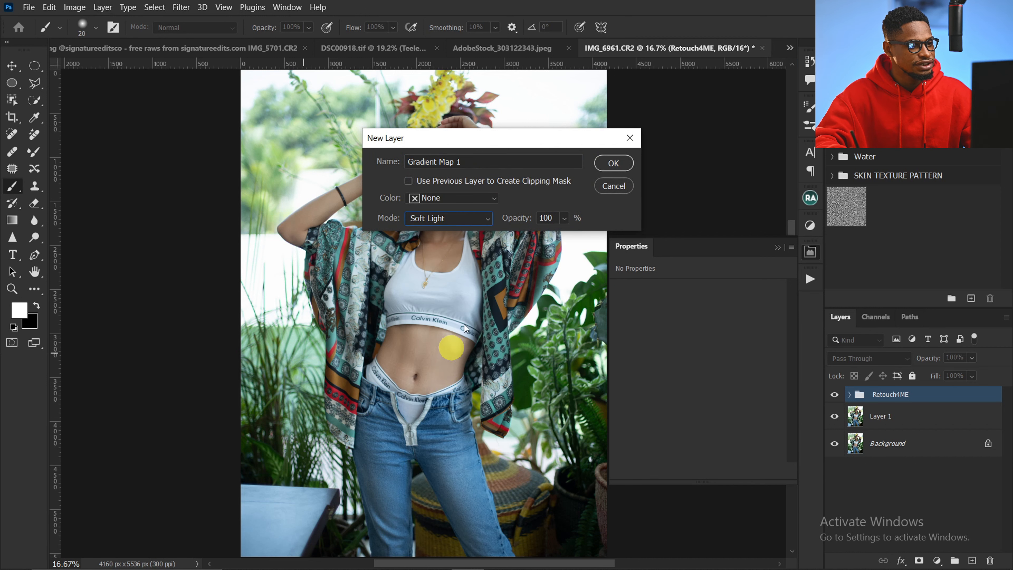
pyautogui.click(536, 220)
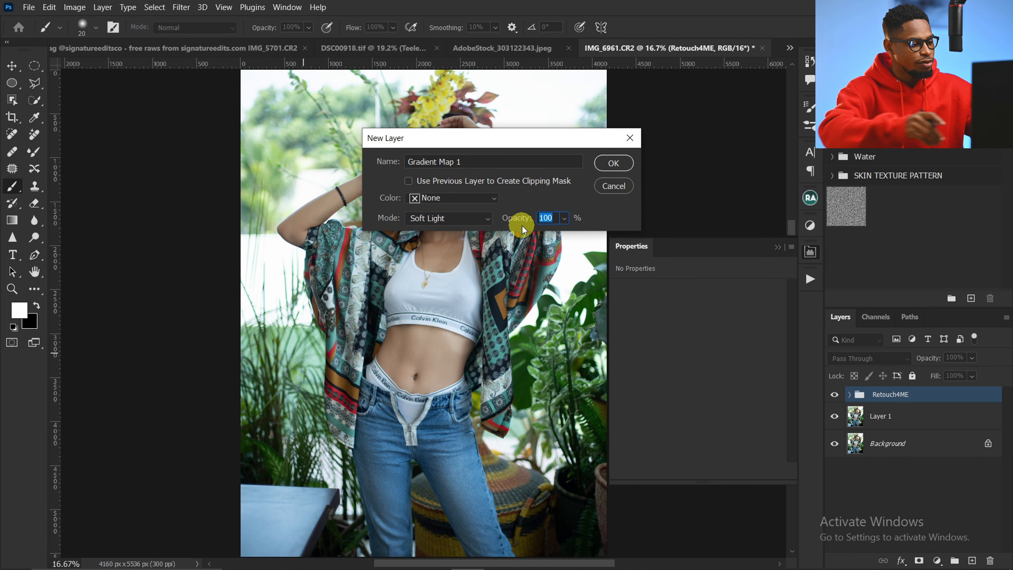
pyautogui.write('30')
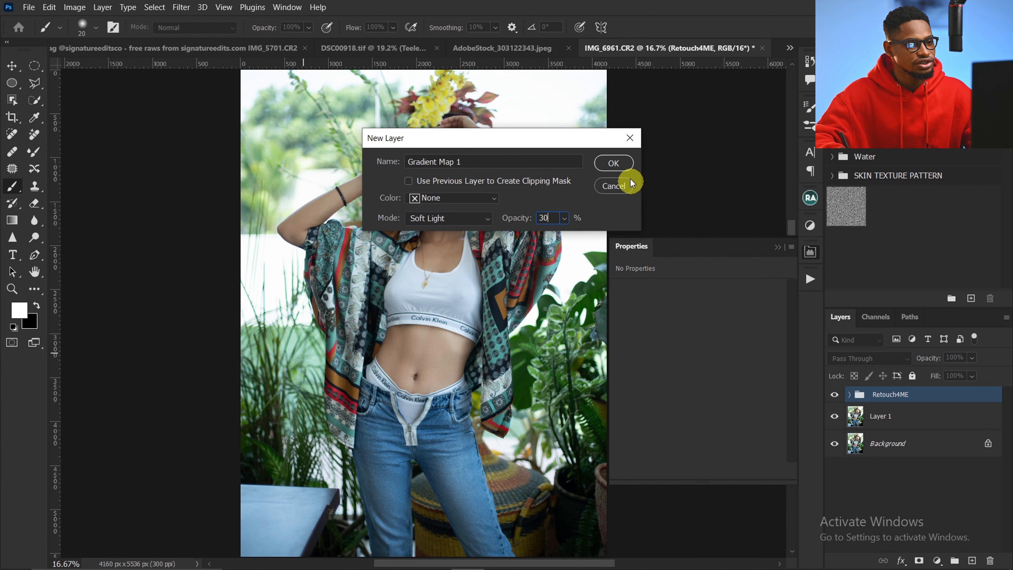
pyautogui.click(614, 163)
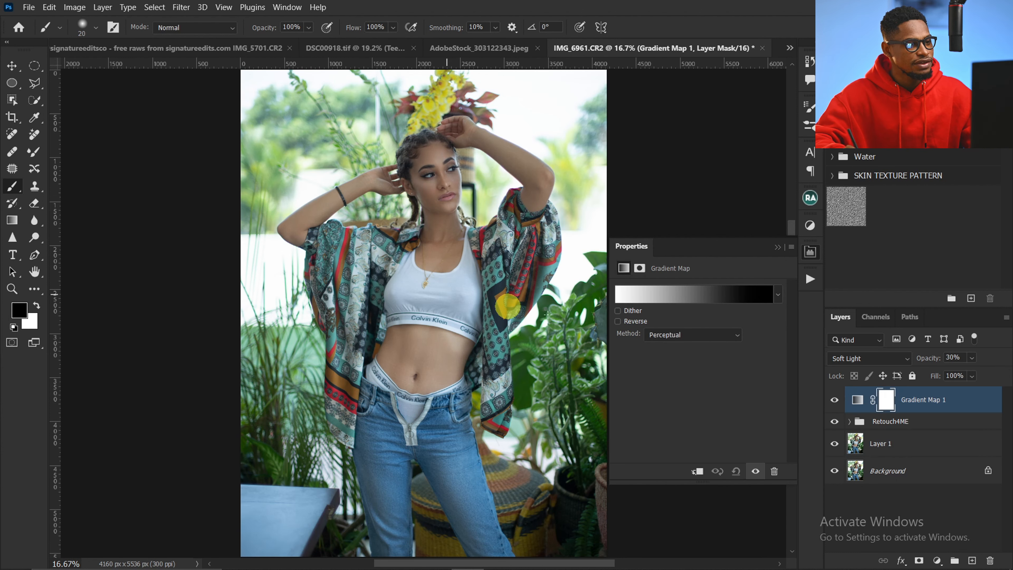
# - Open Gradient Map 1's gradient for editing and make it a Noise gradient with a roughness of 30%
pyautogui.click(682, 295)
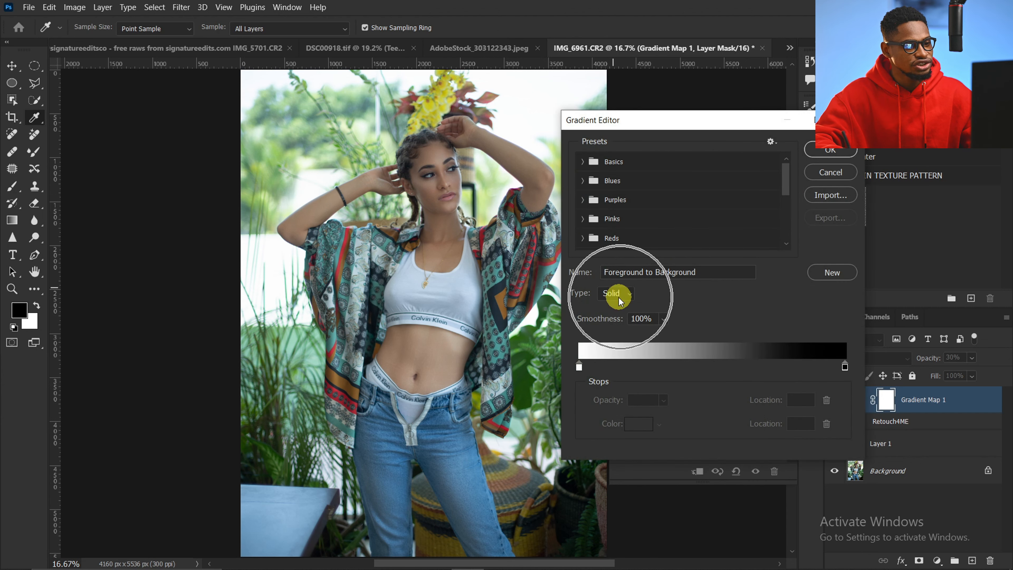
pyautogui.click(618, 297)
pyautogui.click(622, 322)
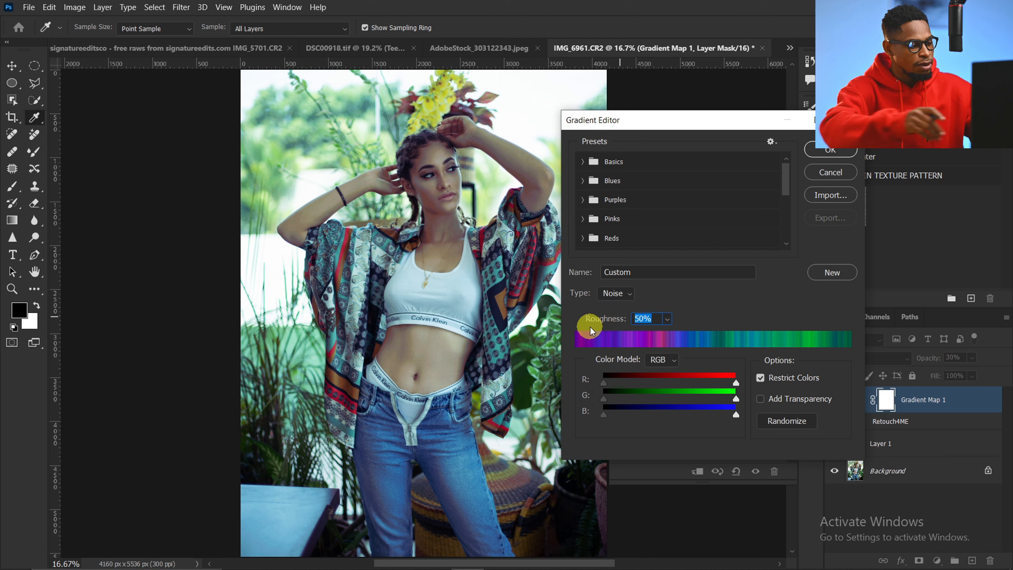
pyautogui.write('30')
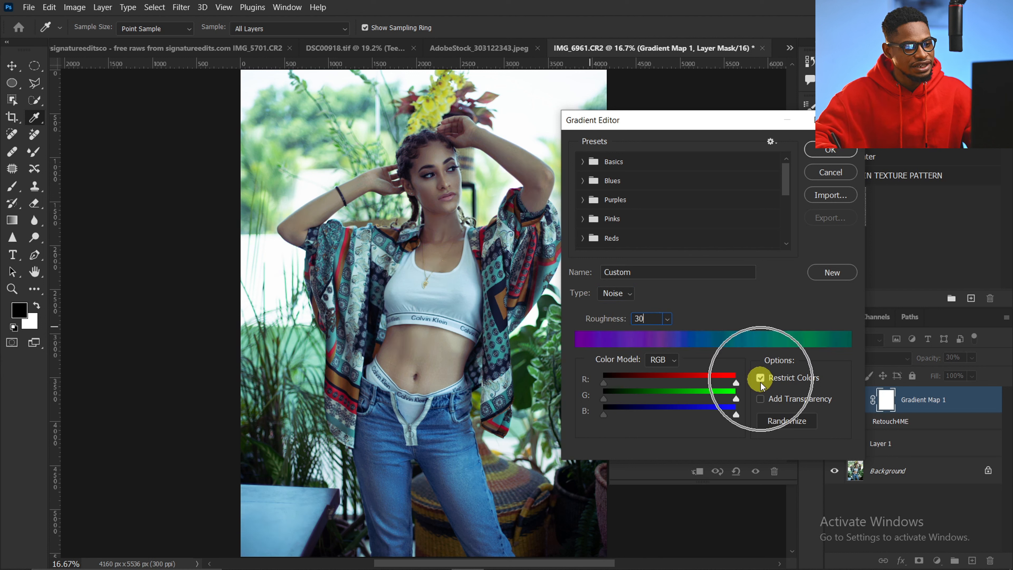
pyautogui.press('ctrl')
# - Randomize the noise gradient repeatedly until it runs through muted blue, olive, red and green tones, and apply it to Gradient Map 1
pyautogui.click(790, 421)
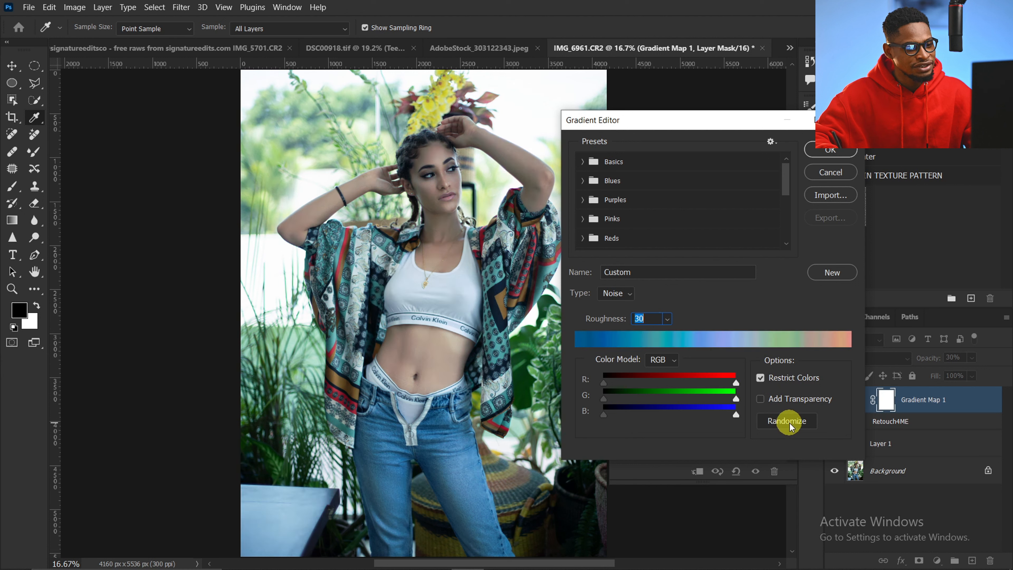
pyautogui.click(790, 421)
pyautogui.click(789, 421)
pyautogui.click(790, 422)
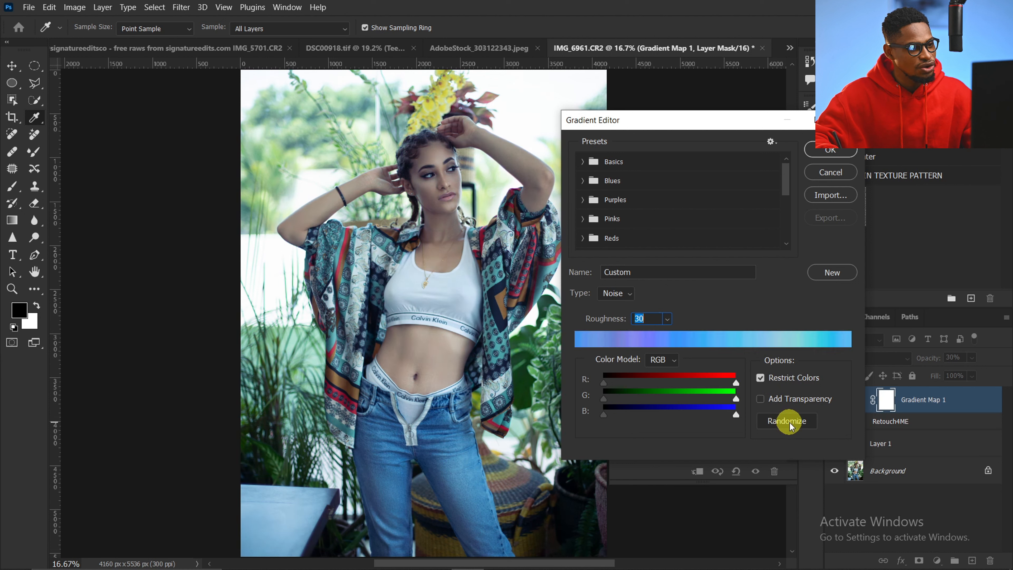
pyautogui.click(789, 421)
pyautogui.click(792, 422)
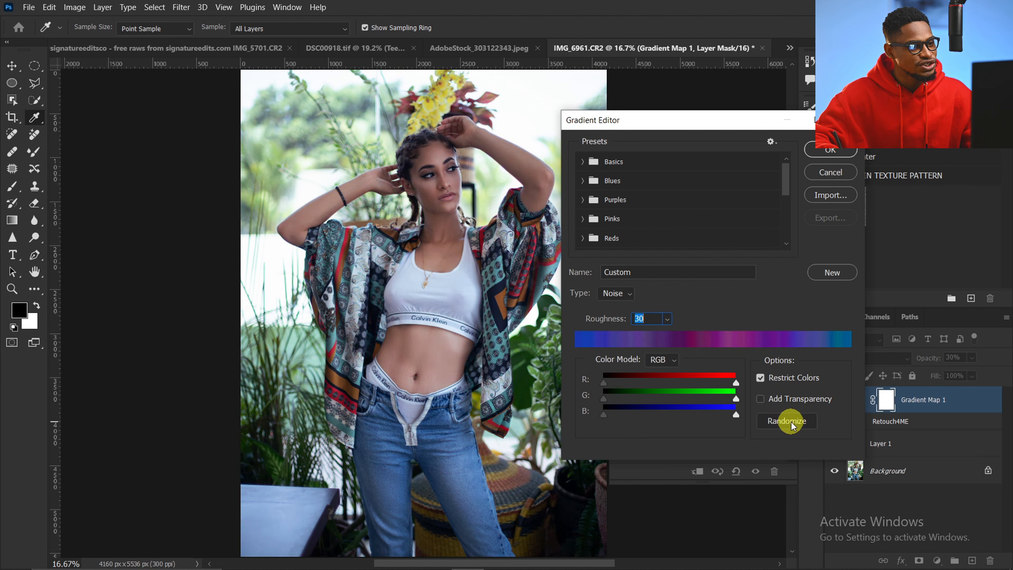
pyautogui.click(791, 422)
pyautogui.click(792, 423)
pyautogui.click(793, 424)
pyautogui.click(792, 424)
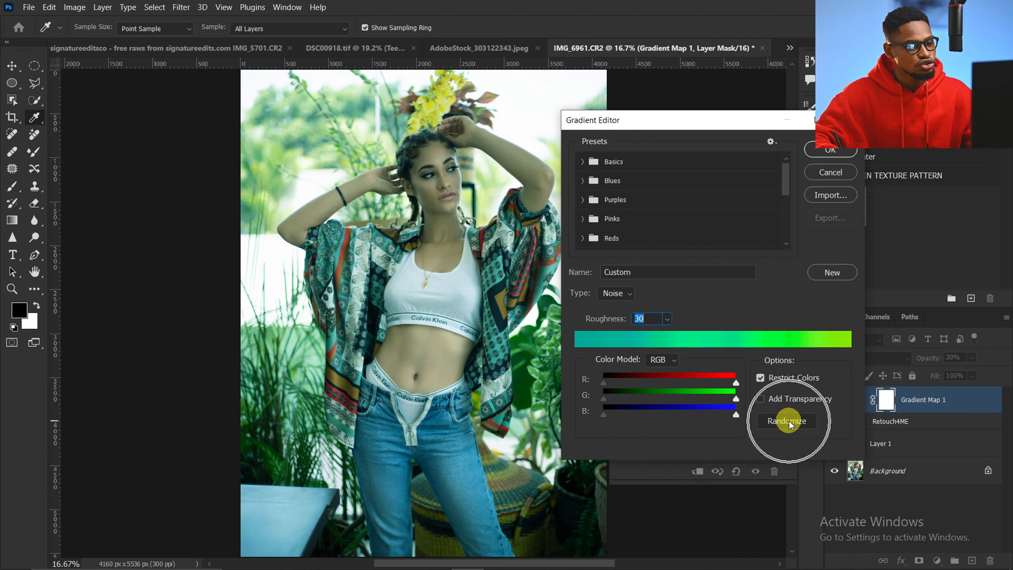
pyautogui.click(790, 420)
pyautogui.click(790, 421)
pyautogui.click(789, 422)
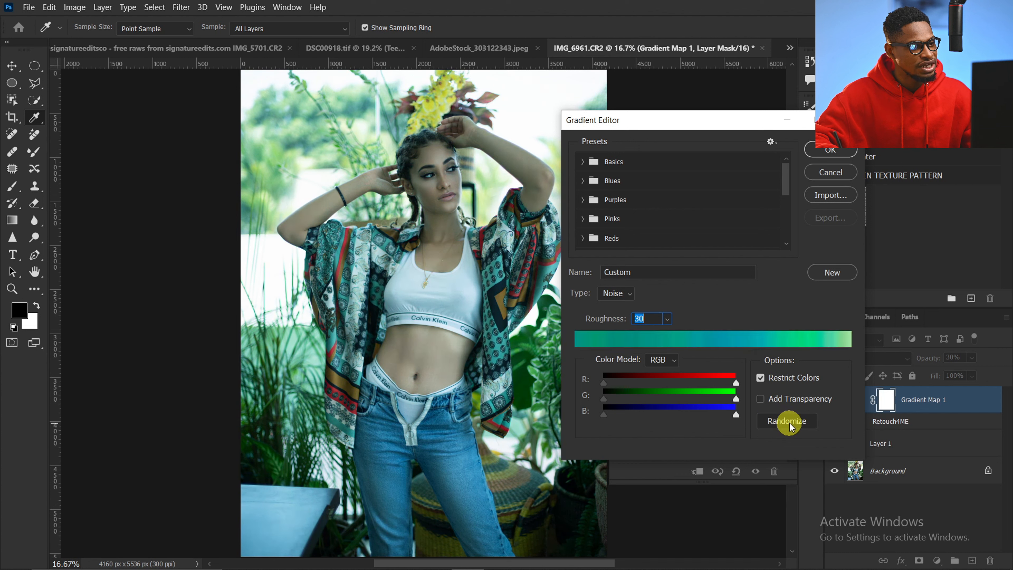
pyautogui.click(789, 421)
pyautogui.click(788, 421)
pyautogui.click(787, 421)
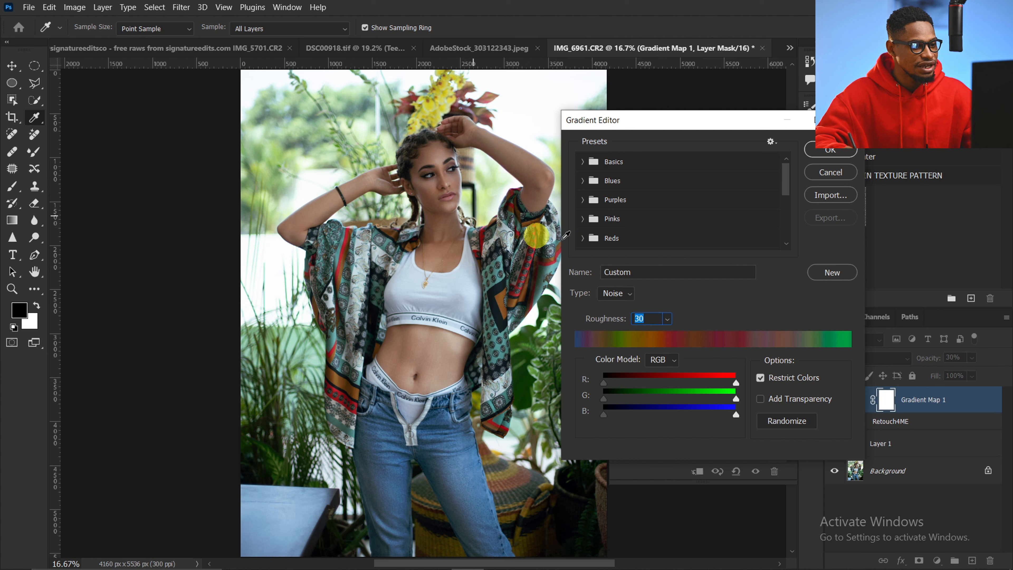
pyautogui.click(835, 154)
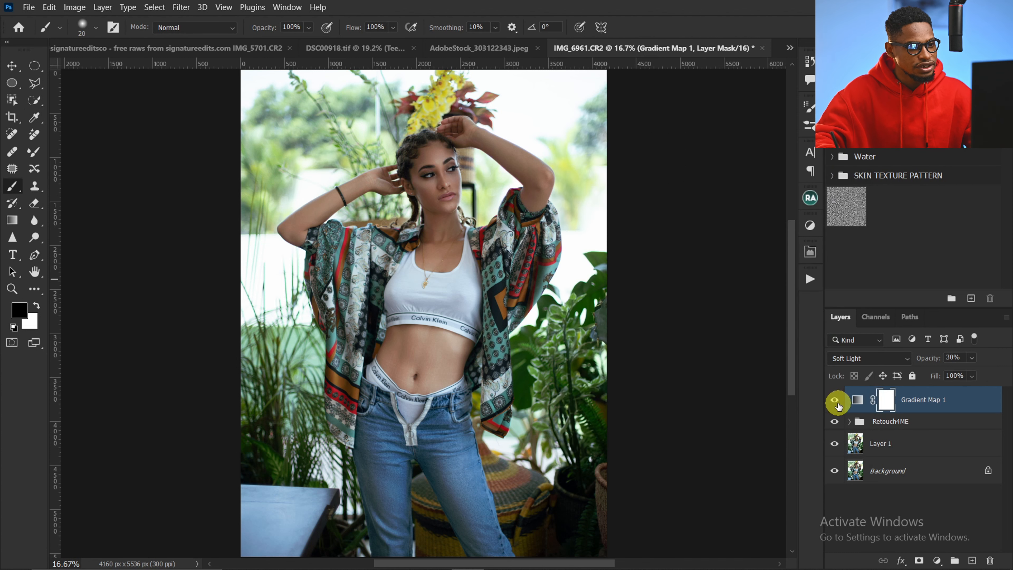
# - Toggle the visibility of Gradient Map 1 to compare the photo with and without its color grade
pyautogui.click(835, 400)
pyautogui.click(834, 400)
pyautogui.click(836, 404)
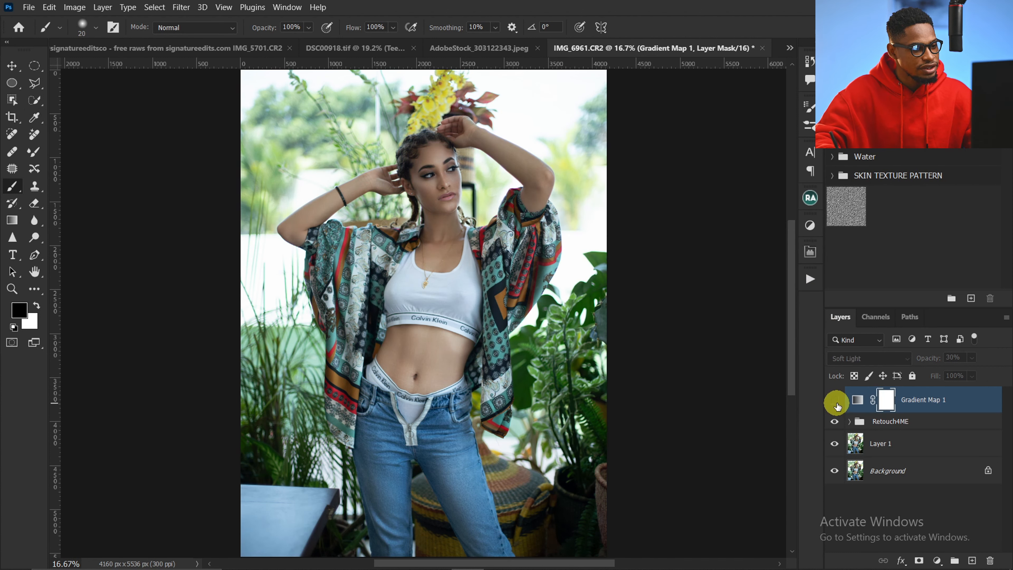
pyautogui.click(835, 402)
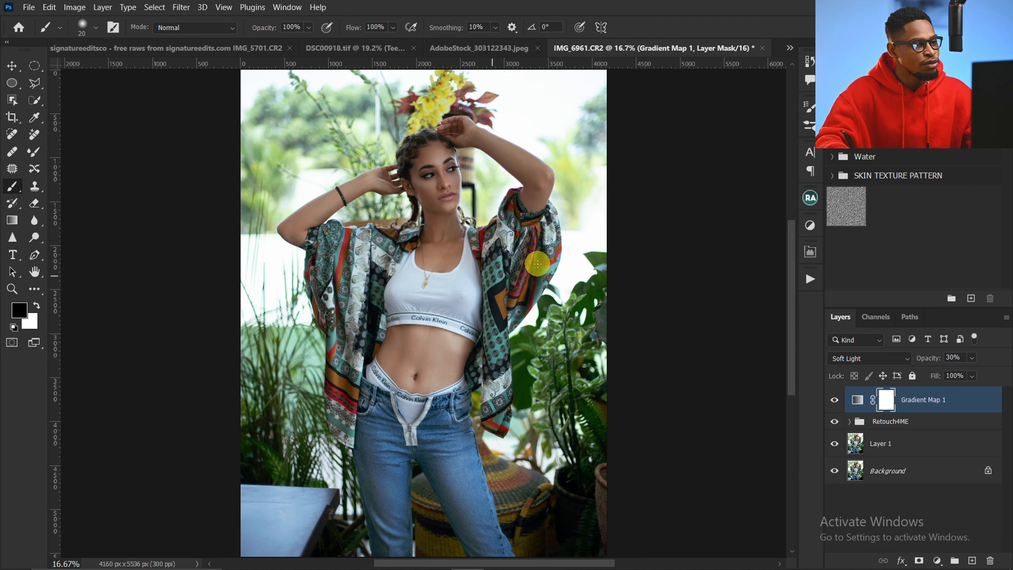
# - Add a second Gradient Map adjustment layer with Soft Light blending and 40% opacity
pyautogui.click(103, 8)
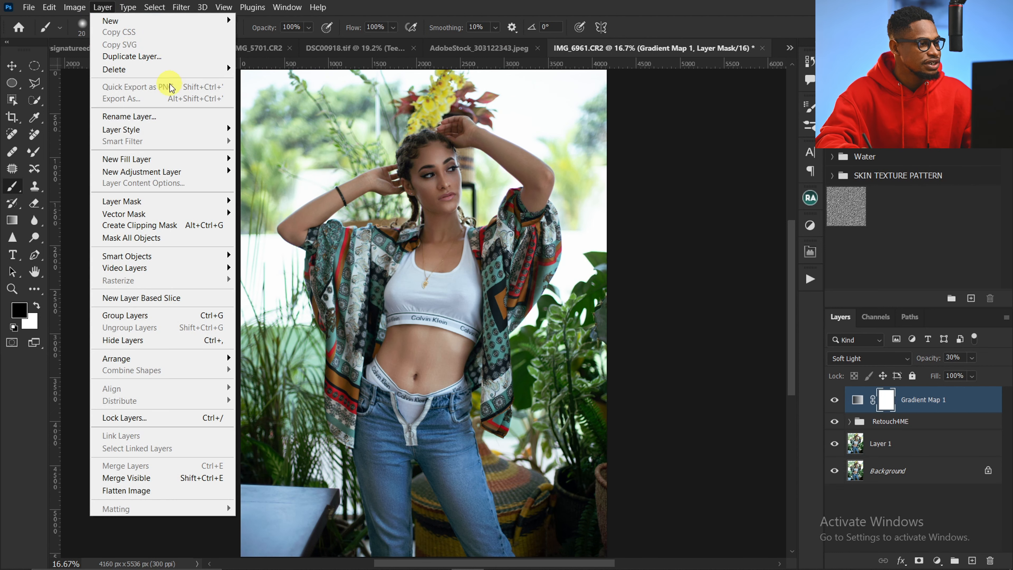
pyautogui.moveTo(208, 172)
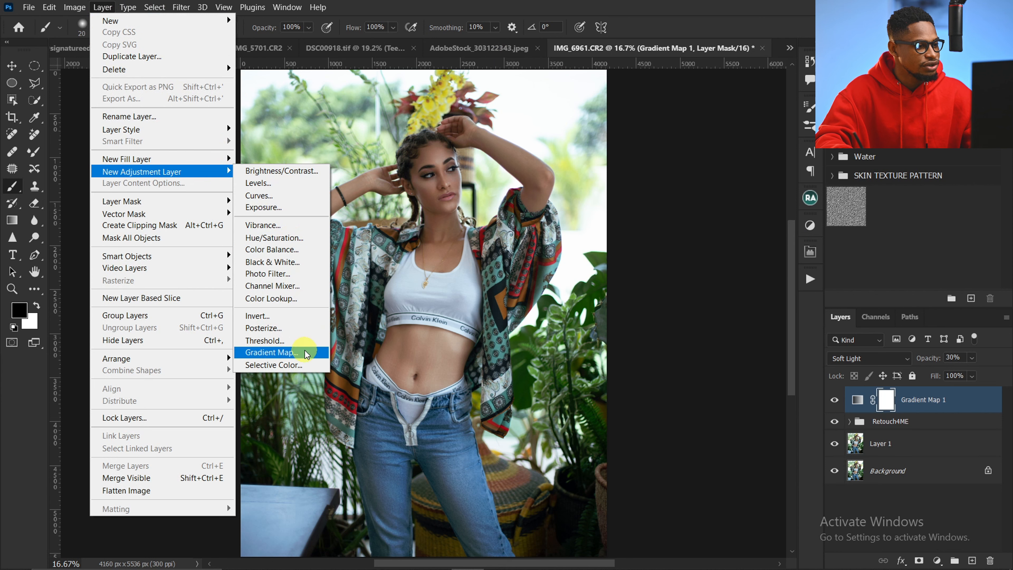
pyautogui.click(288, 352)
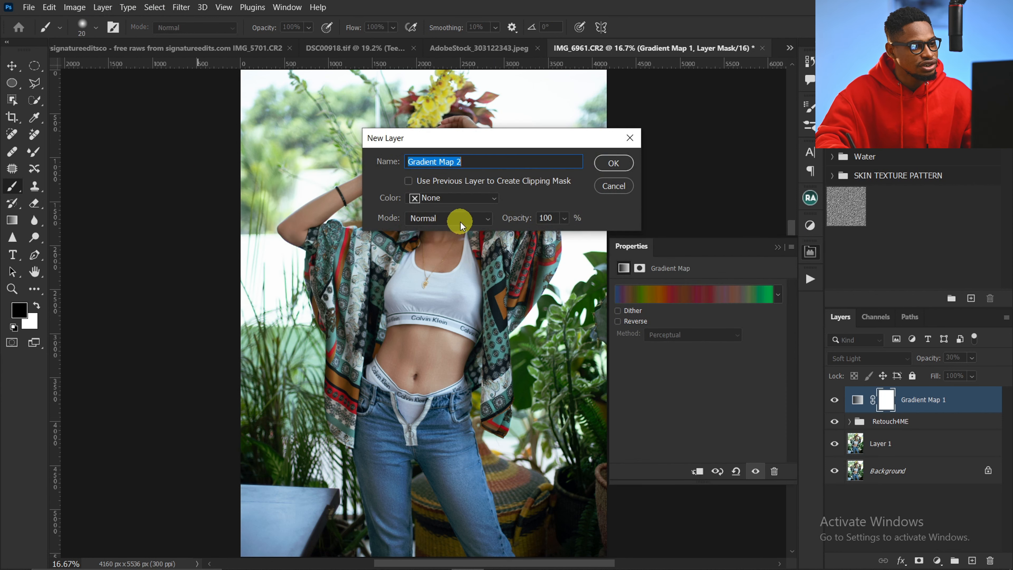
pyautogui.click(460, 224)
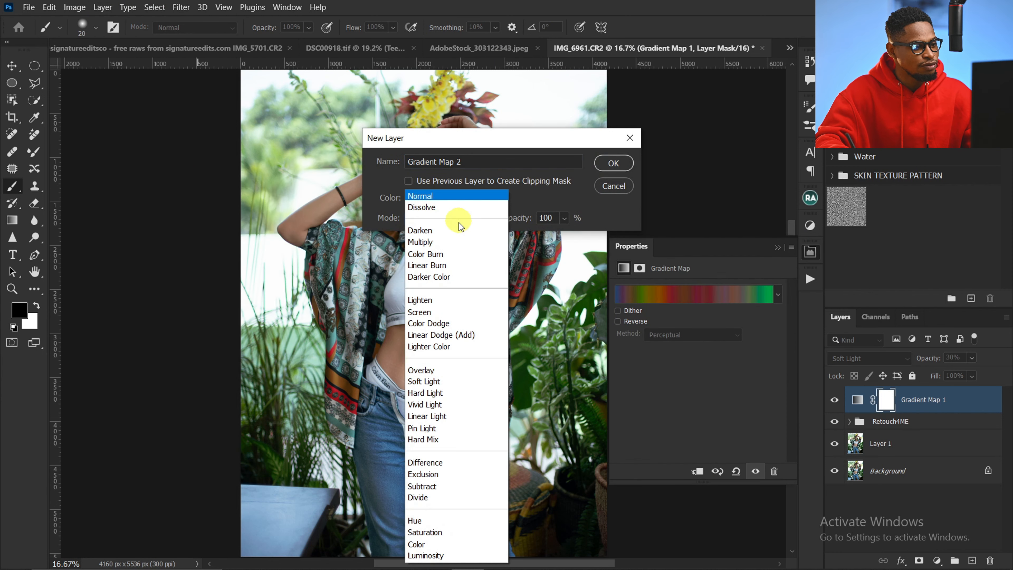
pyautogui.click(448, 381)
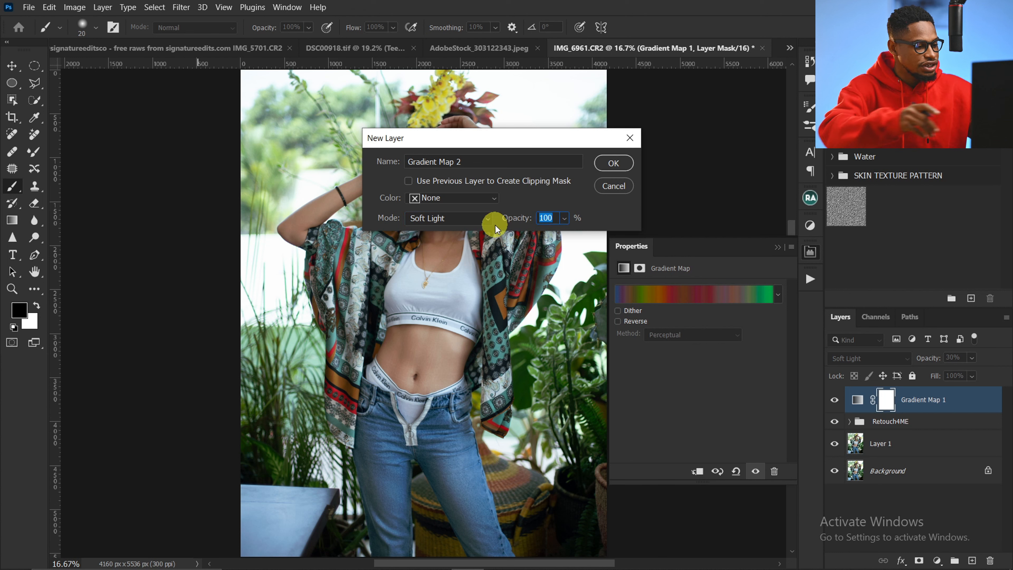
pyautogui.write('40')
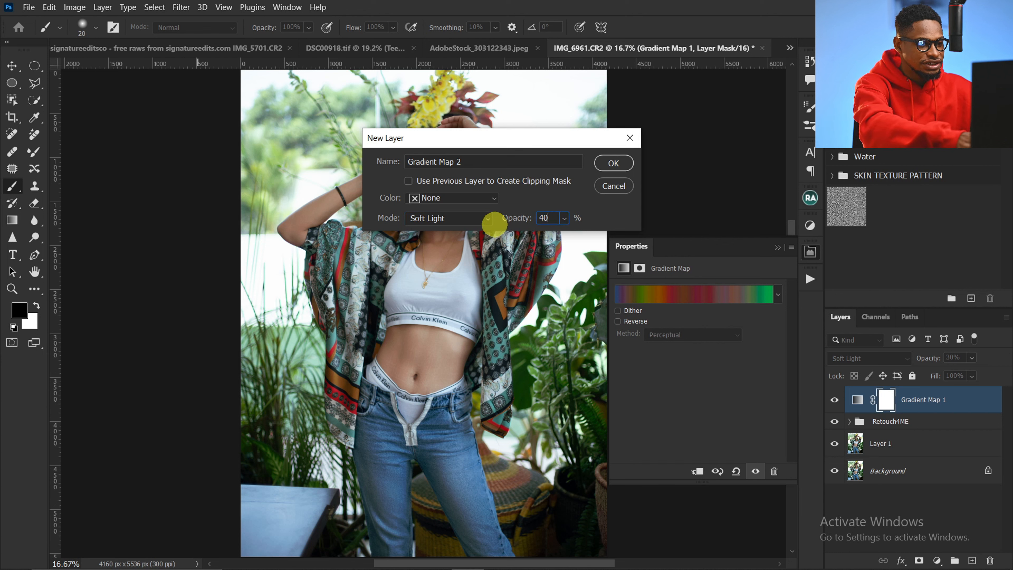
pyautogui.click(604, 168)
# - Open Gradient Map 2's gradient for editing and make it a Noise gradient with a roughness of 20%
pyautogui.click(684, 297)
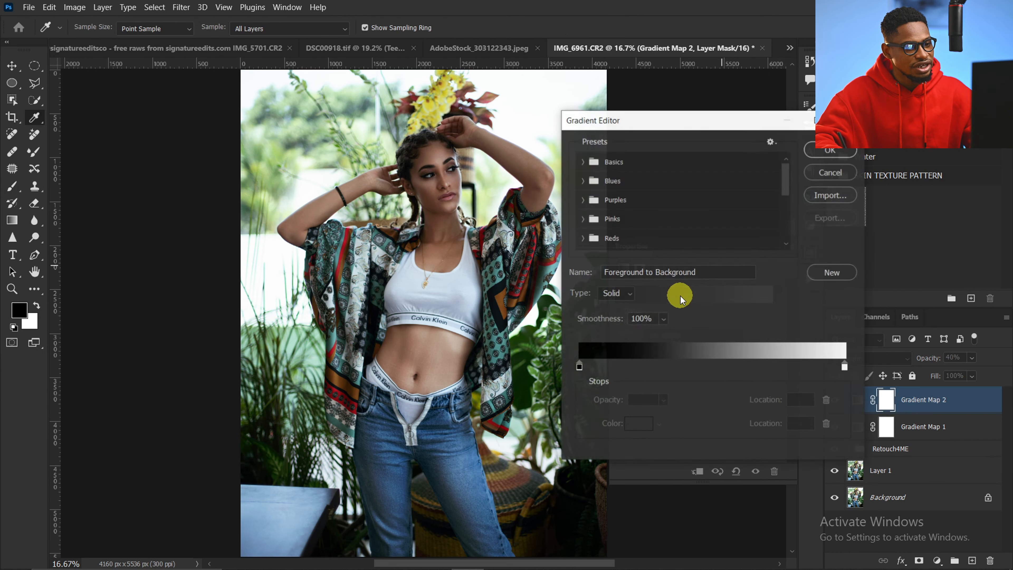
pyautogui.click(617, 293)
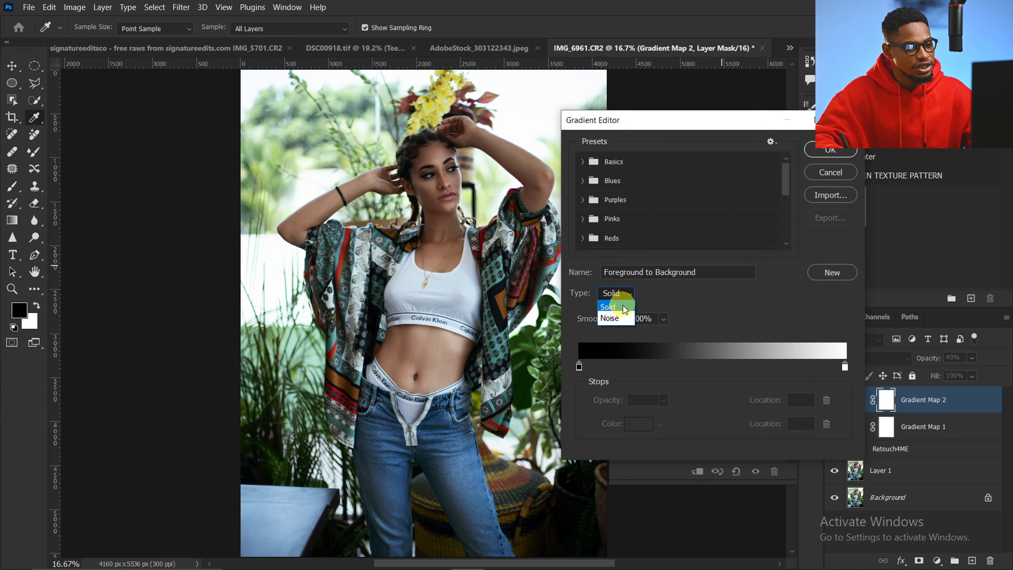
pyautogui.click(626, 318)
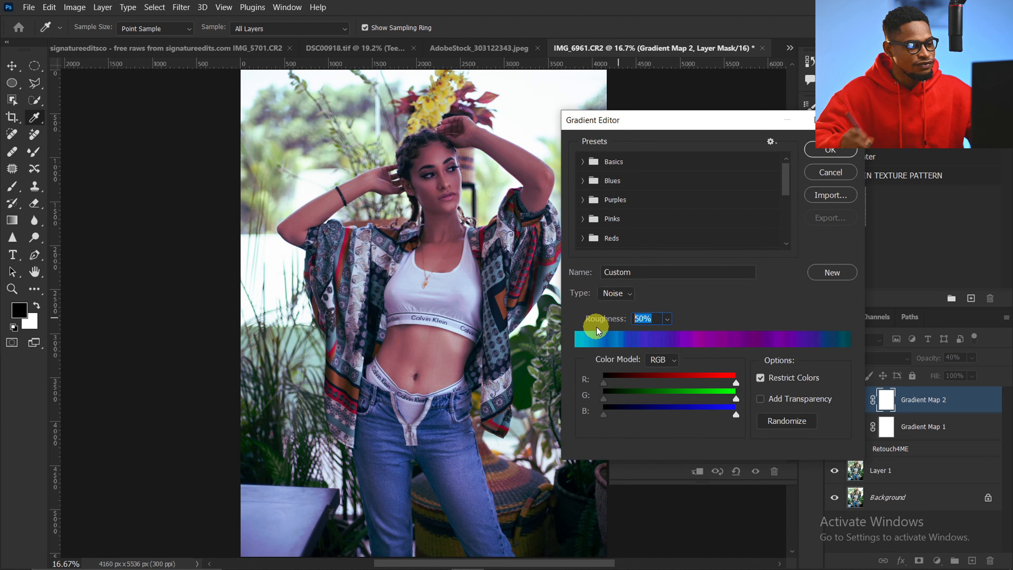
pyautogui.write('20')
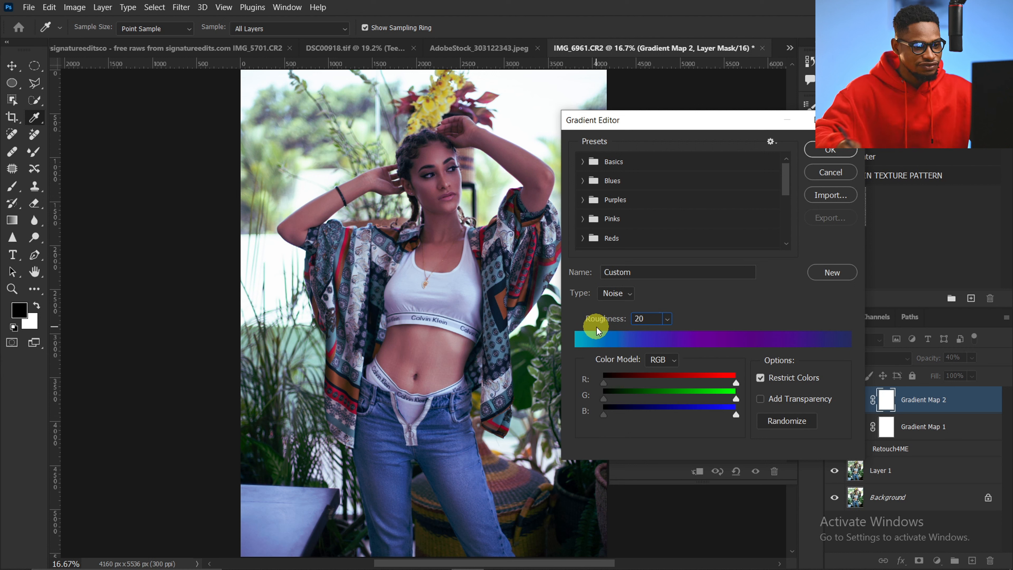
# - Randomize Gradient Map 2's noise gradient until it shows warm brown, pink and orange tones, apply it, and collapse the adjustment's properties
pyautogui.click(785, 424)
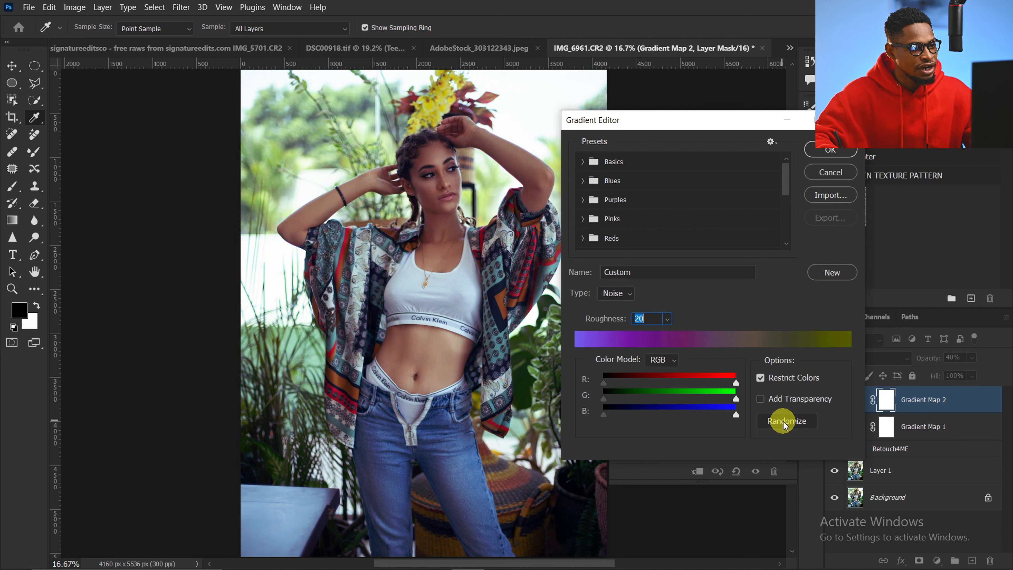
pyautogui.click(785, 424)
pyautogui.click(785, 425)
pyautogui.click(786, 426)
pyautogui.click(786, 426)
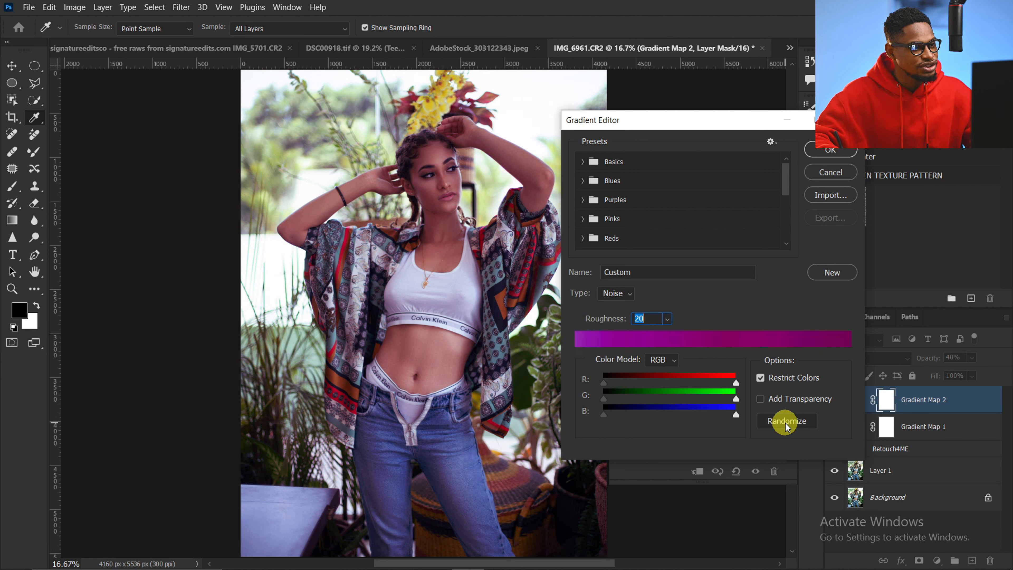
pyautogui.click(788, 426)
pyautogui.click(788, 426)
pyautogui.click(788, 428)
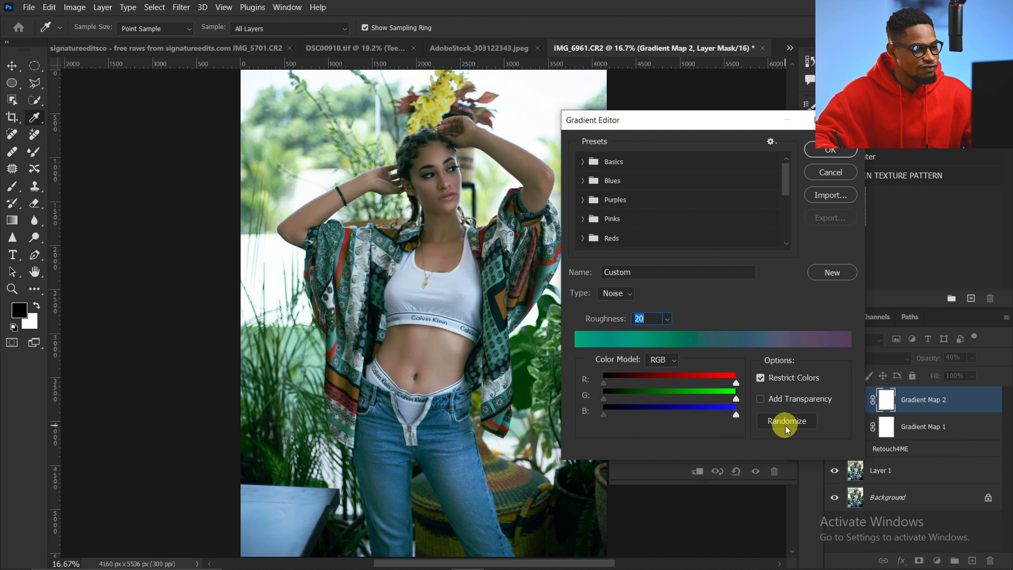
pyautogui.click(786, 429)
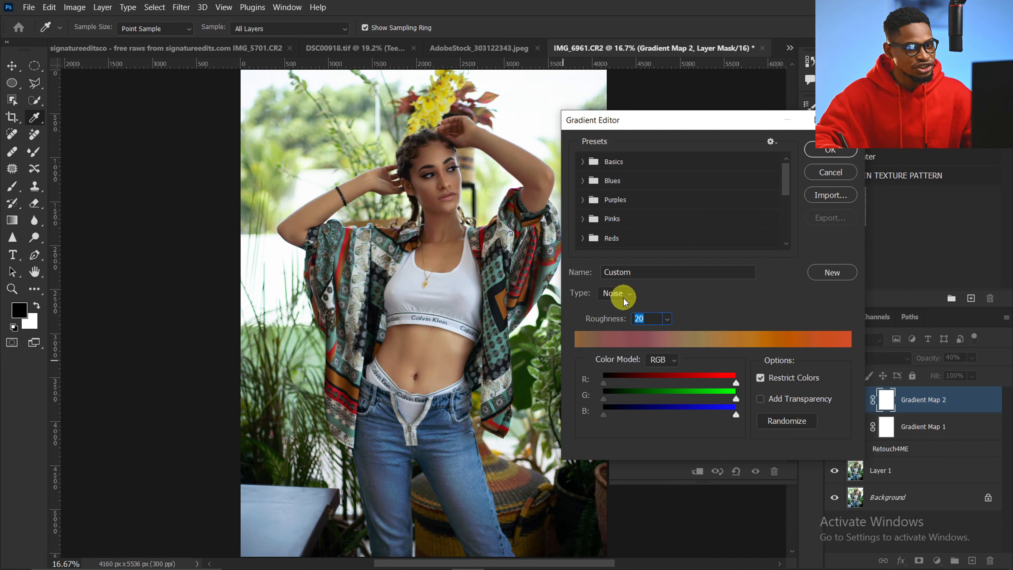
pyautogui.click(829, 152)
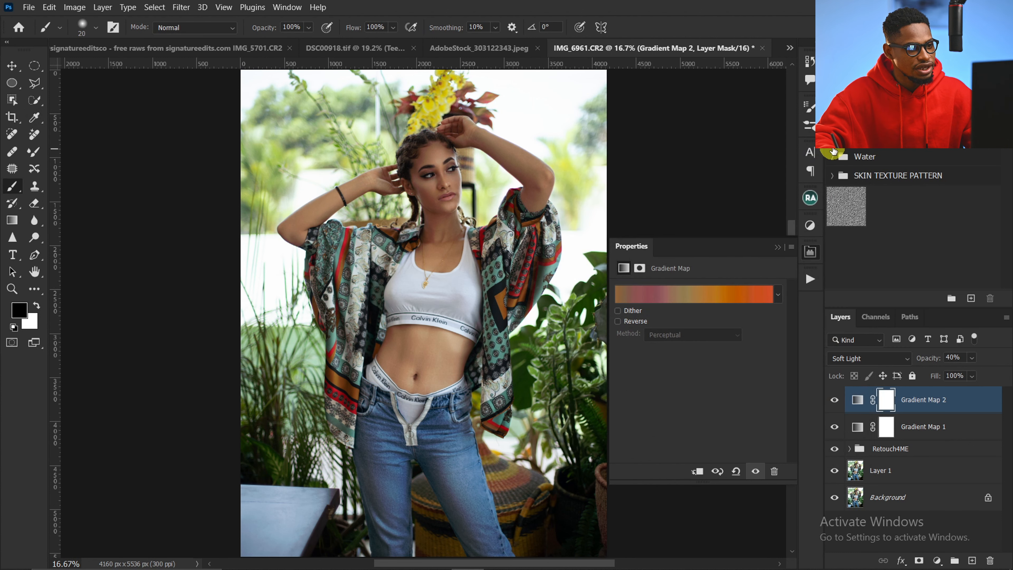
pyautogui.press('b')
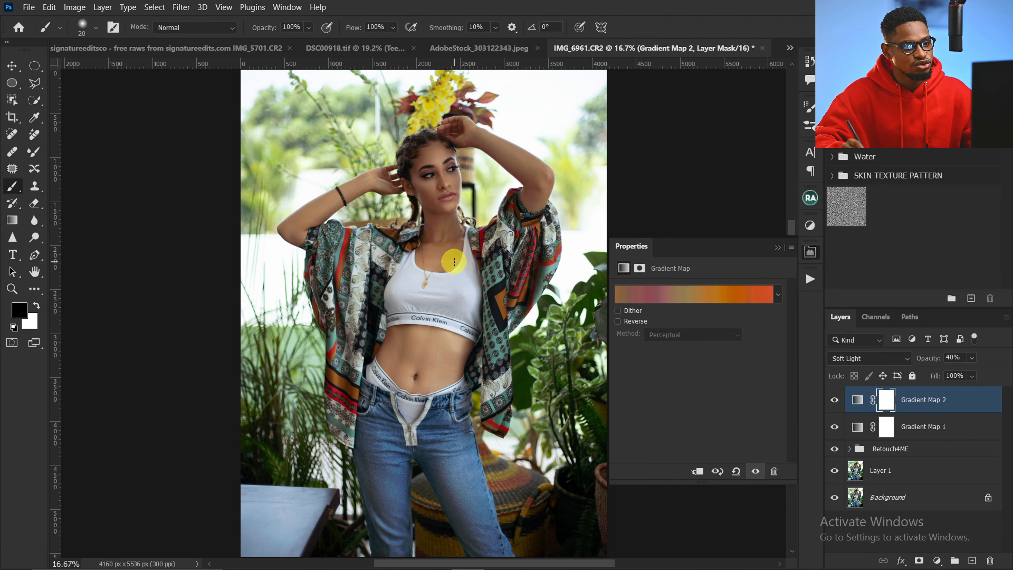
pyautogui.click(778, 247)
# - Open Gradient Map 2's blending options and lower the underlying layer's white Blend If value to about 80
pyautogui.click(972, 401)
pyautogui.press('ctrl')
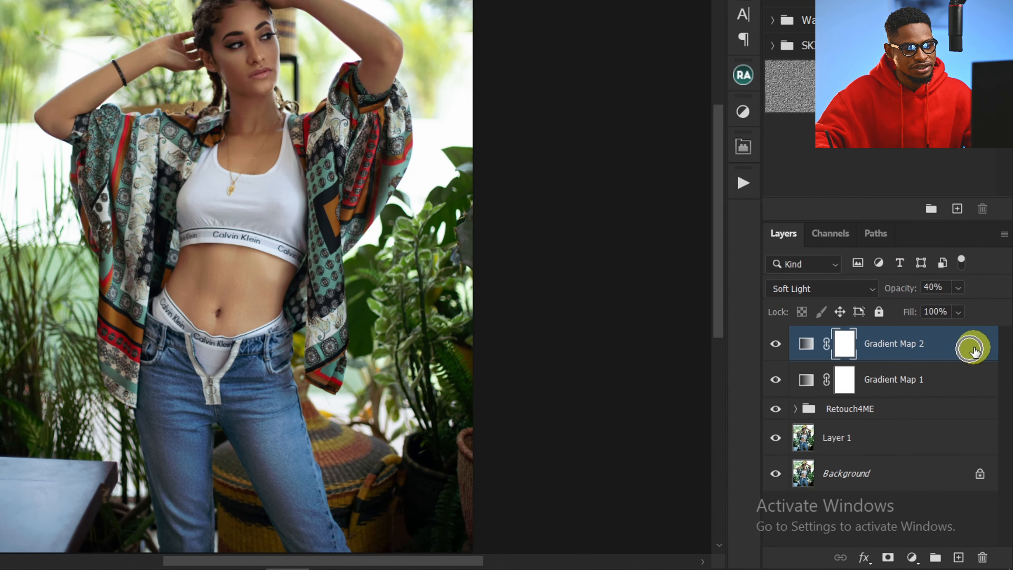
pyautogui.doubleClick(973, 354)
pyautogui.press('ctrl')
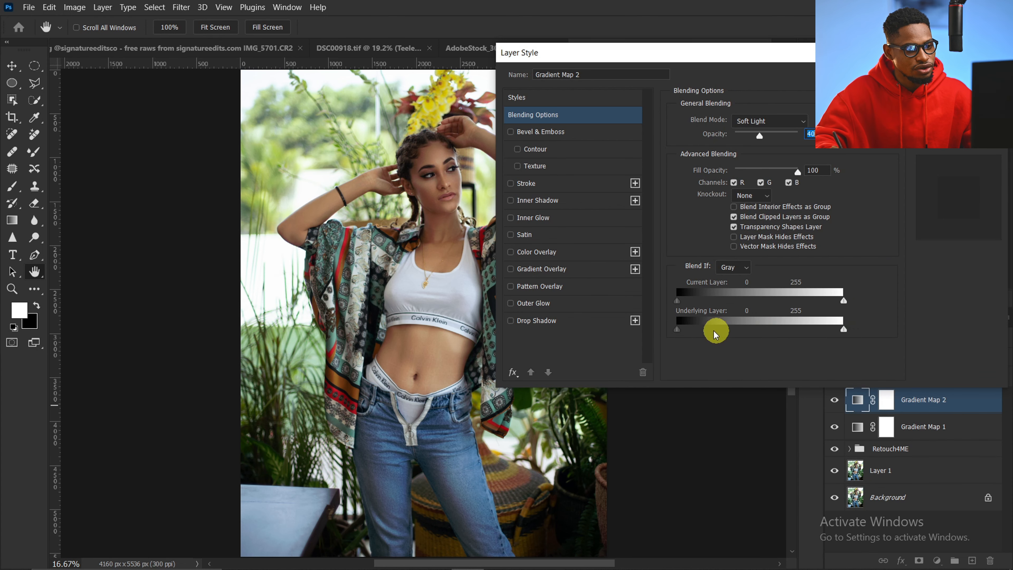
pyautogui.press('ctrl')
pyautogui.moveTo(844, 330); pyautogui.dragTo(754, 349)
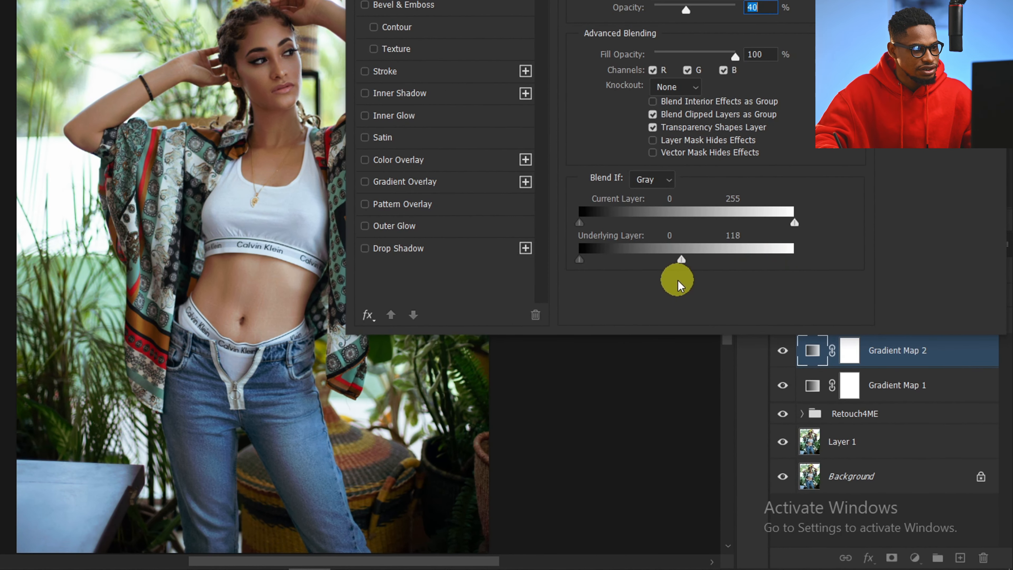
pyautogui.moveTo(680, 284); pyautogui.dragTo(646, 265)
# - Split the underlying layer's white Blend If slider to 15 / 80 for a soft transition and apply the layer style
pyautogui.press('alt')
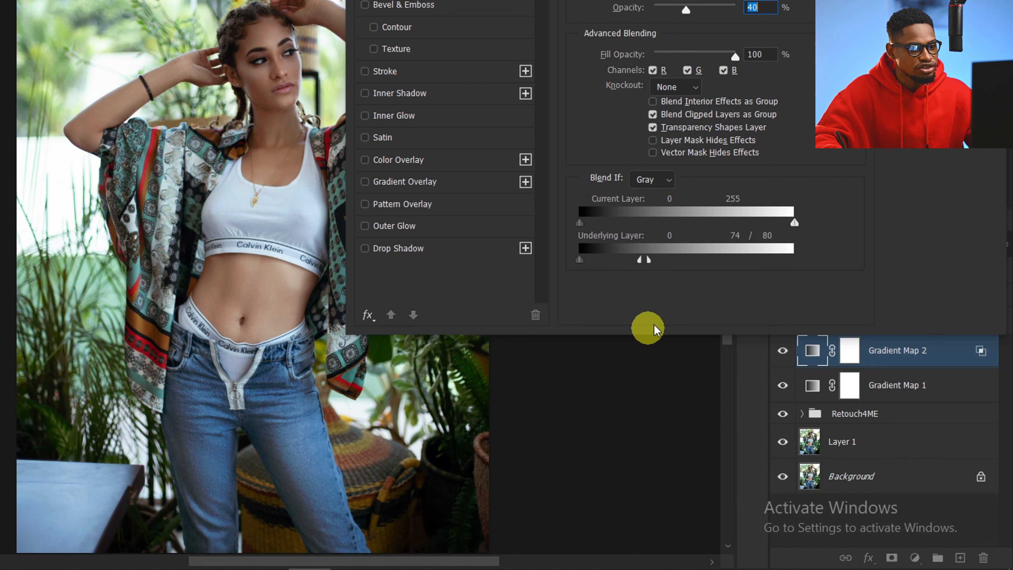
pyautogui.press('alt')
pyautogui.moveTo(638, 261); pyautogui.dragTo(592, 270)
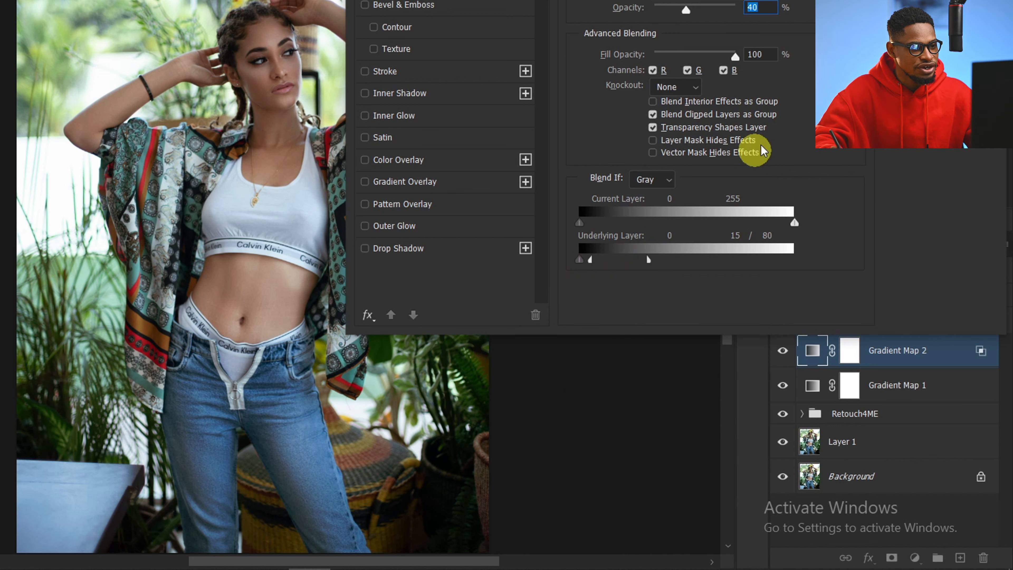
pyautogui.click(959, 77)
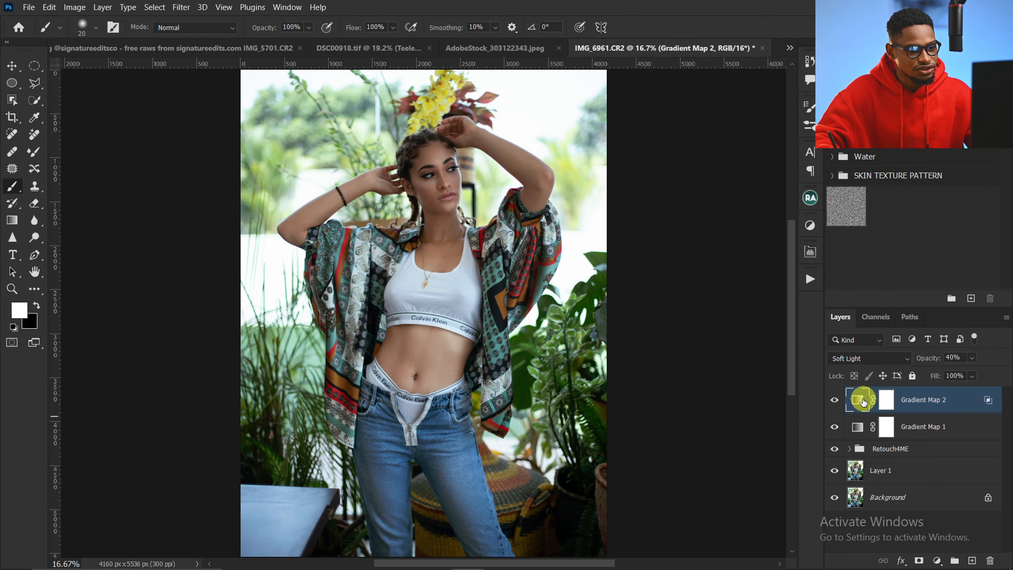
# - Toggle Gradient Map 2's visibility to compare its effect, and raise the layer's opacity to 83%
pyautogui.click(835, 401)
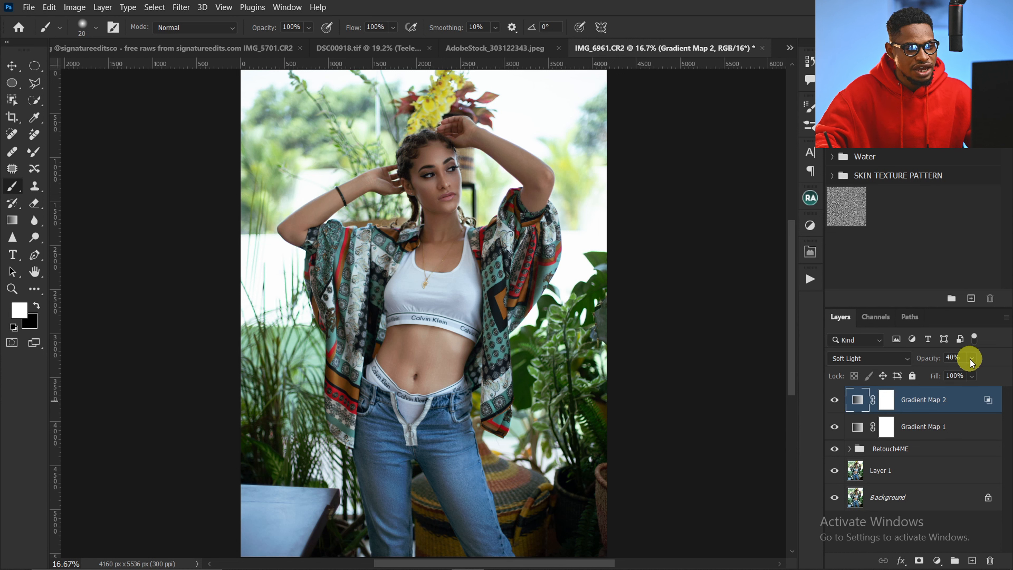
pyautogui.click(973, 358)
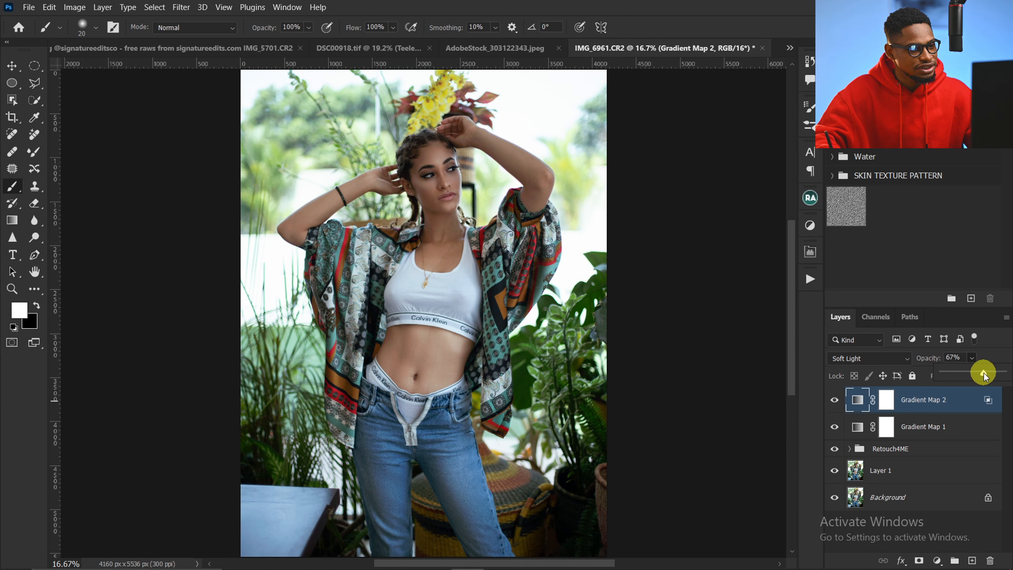
pyautogui.moveTo(984, 373); pyautogui.dragTo(975, 377)
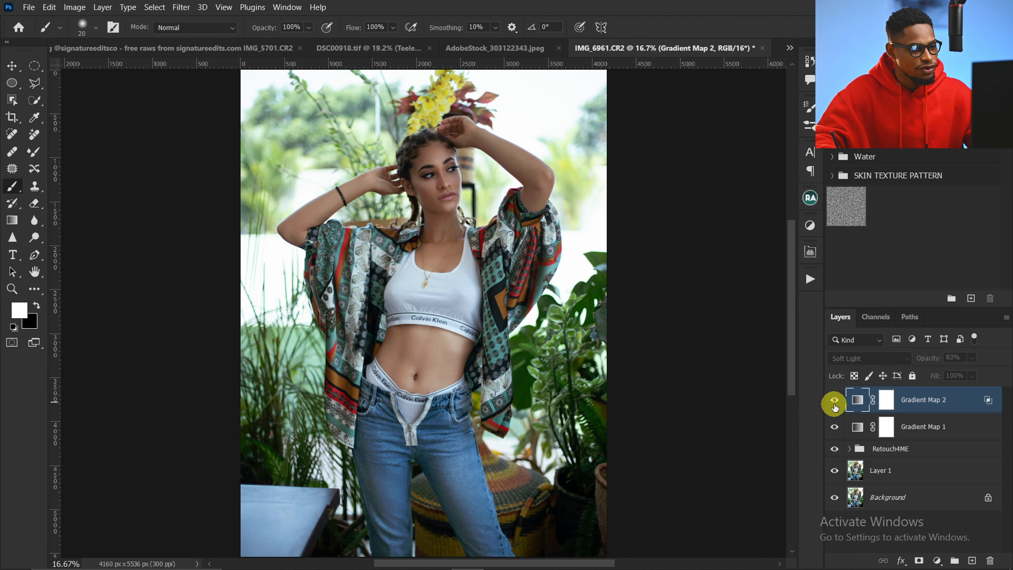
# - Group the two Gradient Map layers and toggle the group's visibility to compare the photo before and after
pyautogui.keyDown('ctrl'); pyautogui.click(928, 426); pyautogui.keyUp('ctrl')
pyautogui.hotkey('ctrl', 'g')
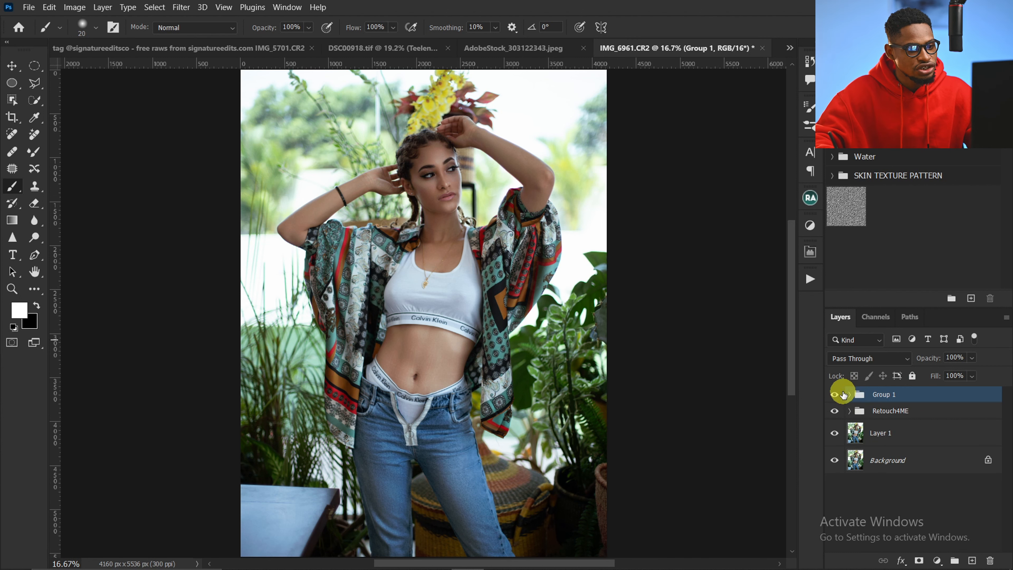
pyautogui.click(836, 396)
pyautogui.click(837, 398)
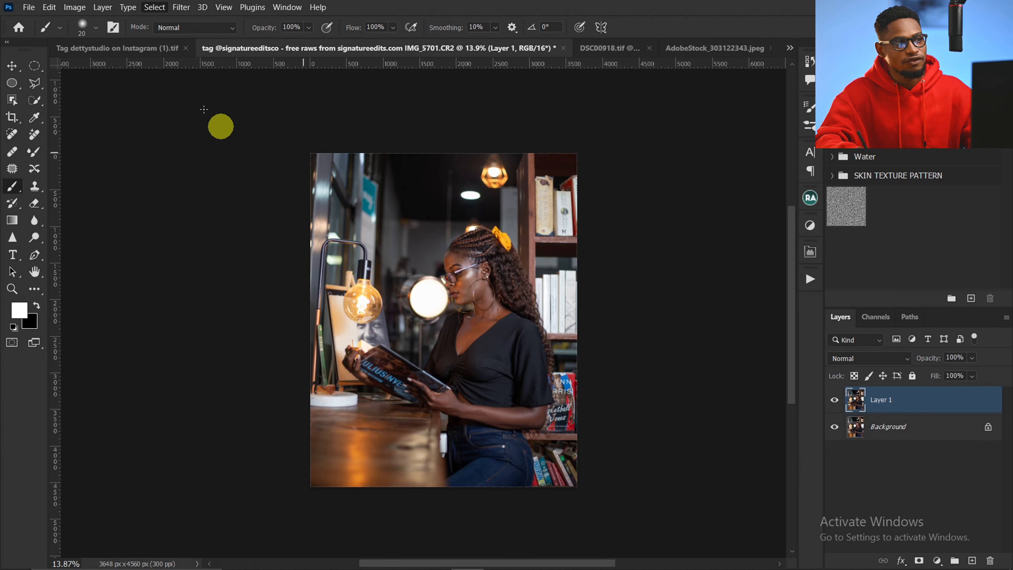
# - In the photo of the woman reading, add a Gradient Map adjustment layer with Soft Light blending and 30% opacity
pyautogui.click(103, 7)
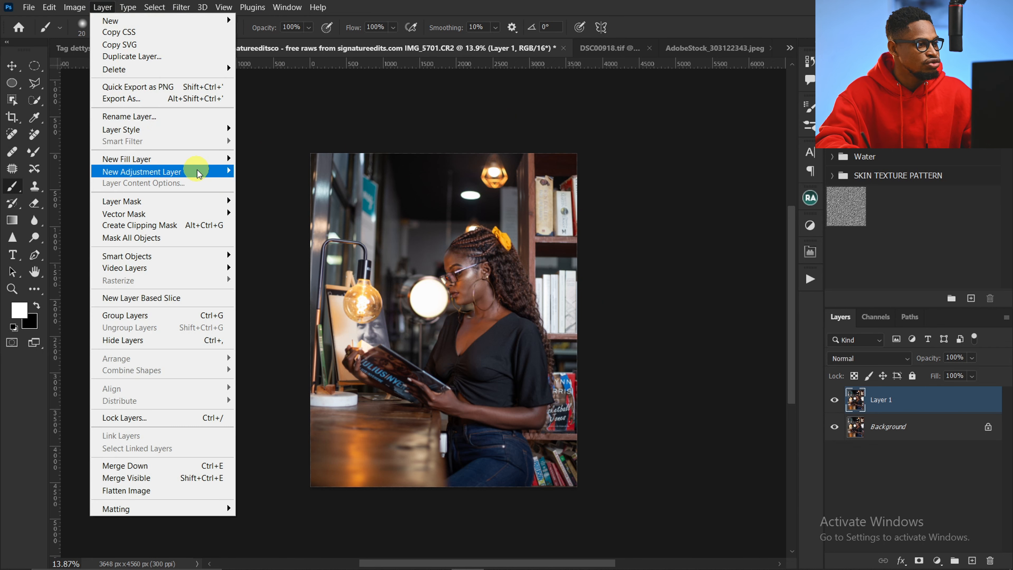
pyautogui.click(678, 113)
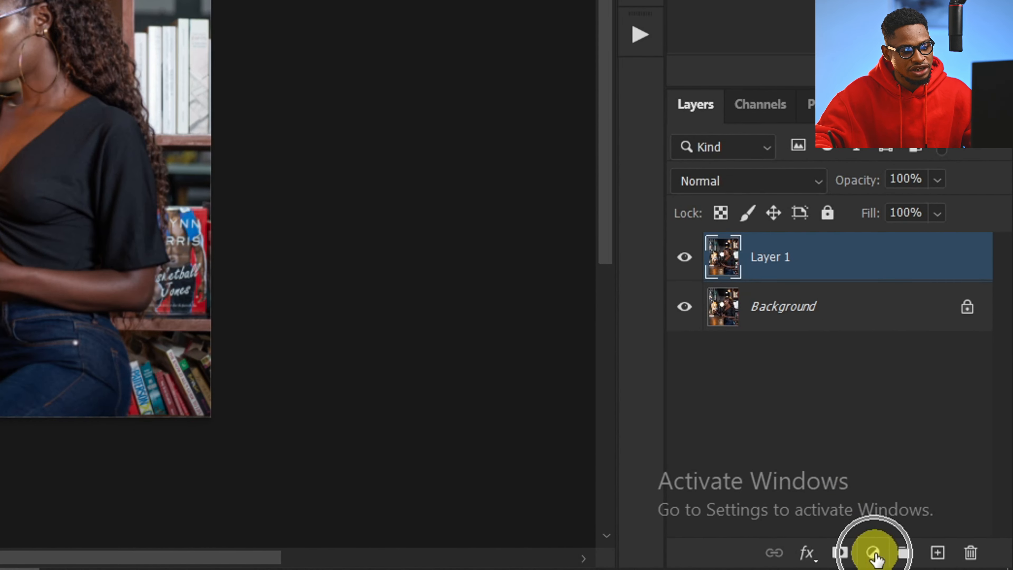
pyautogui.click(937, 560)
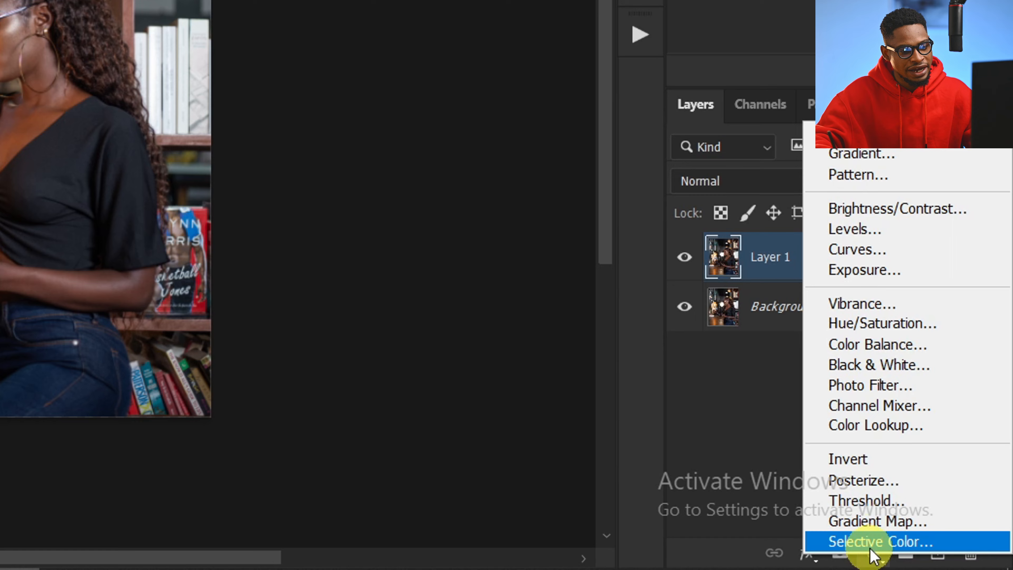
pyautogui.click(882, 523)
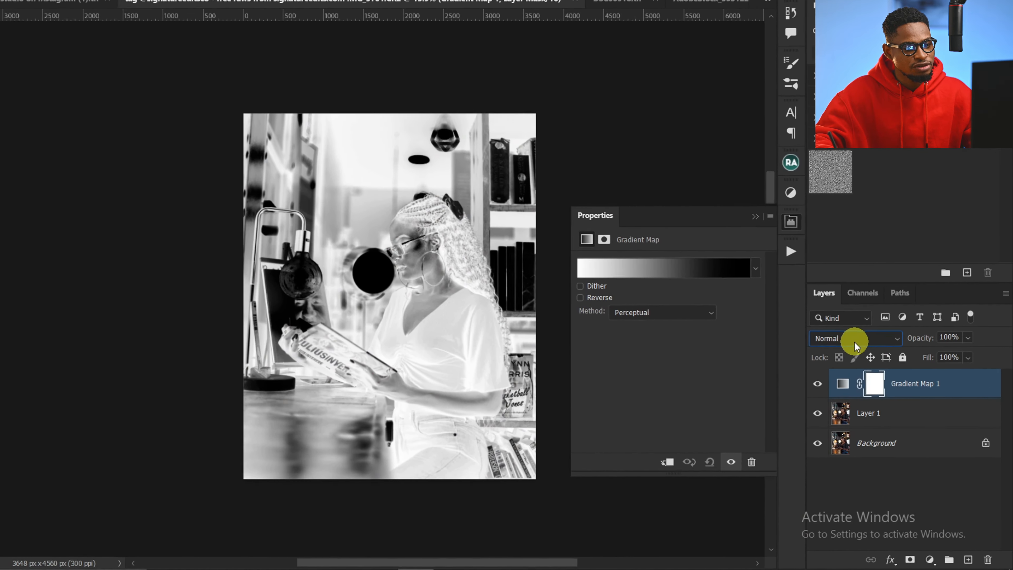
pyautogui.click(854, 342)
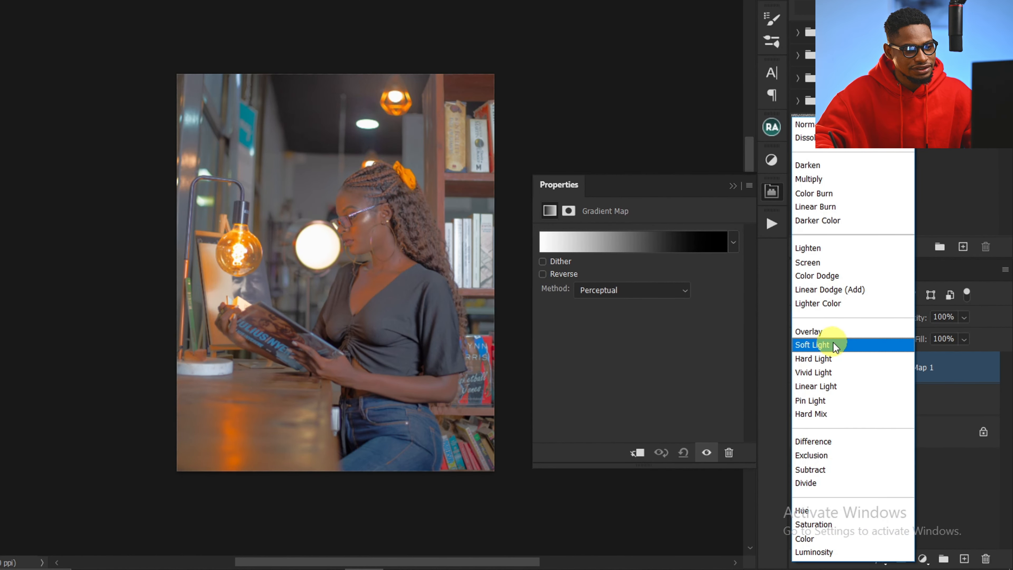
pyautogui.click(848, 360)
pyautogui.click(949, 316)
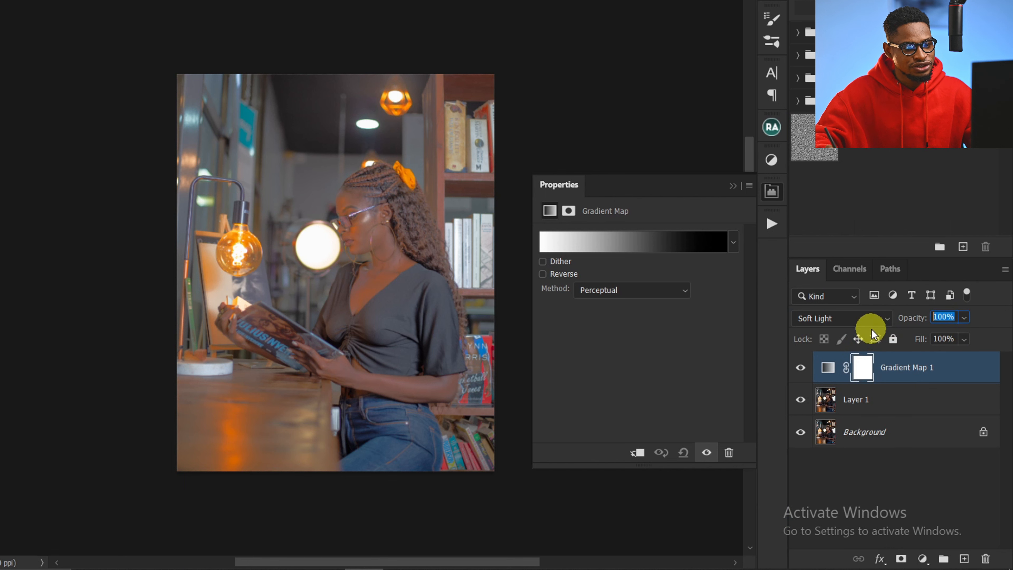
pyautogui.write('30')
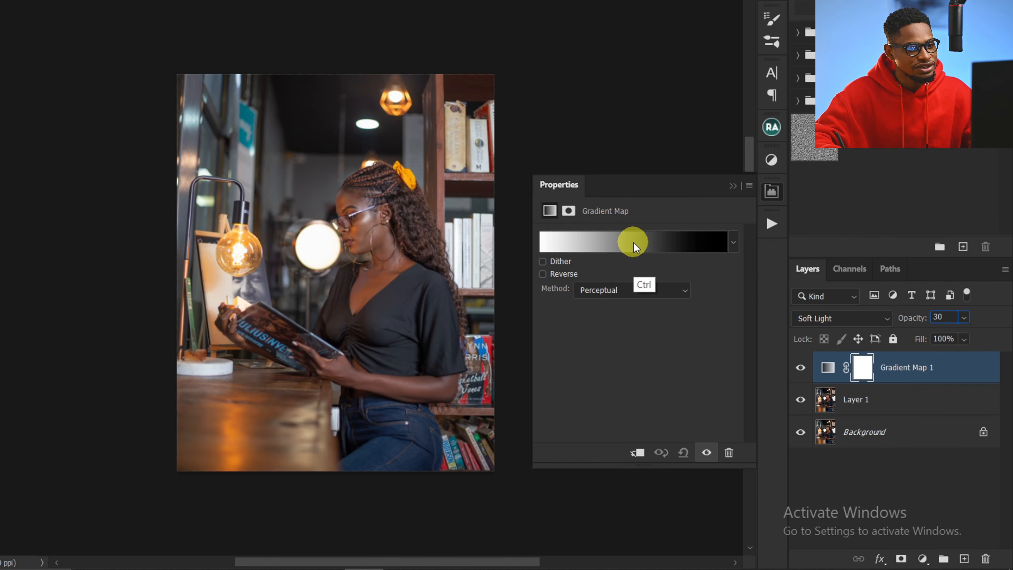
# - Open Gradient Map 1's gradient for editing and make it a Noise gradient with a roughness of 40%
pyautogui.click(633, 242)
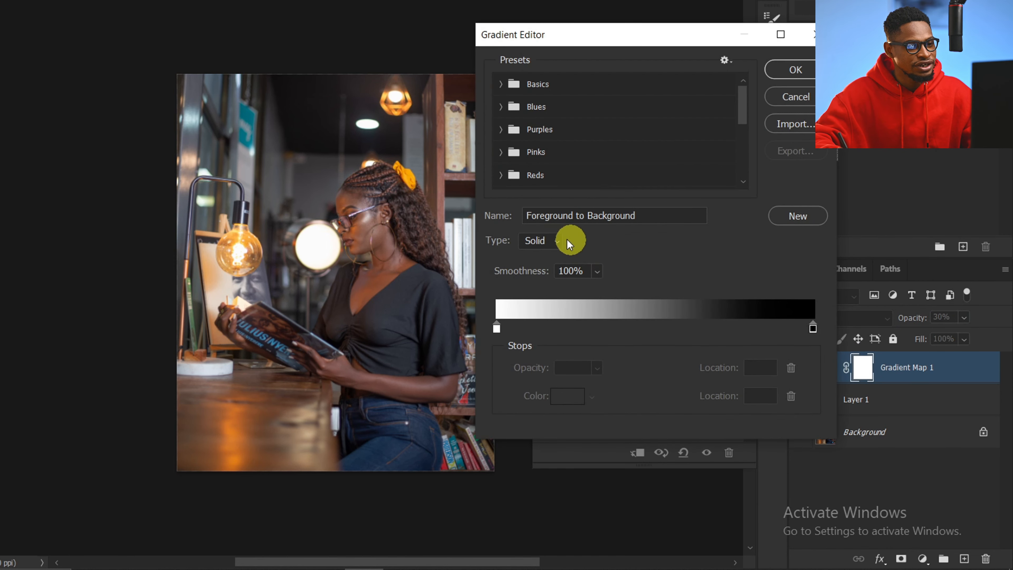
pyautogui.click(538, 242)
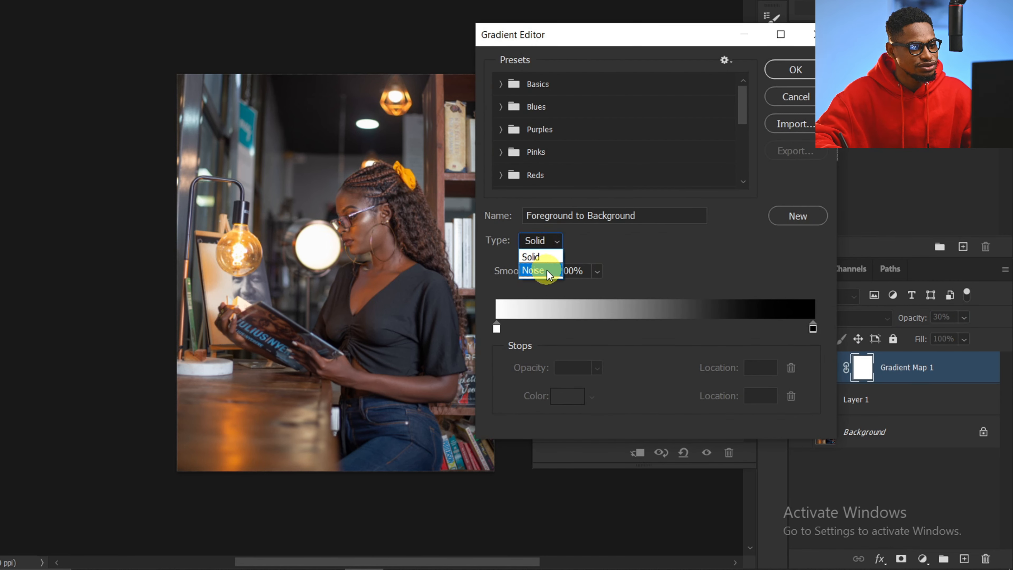
pyautogui.click(547, 270)
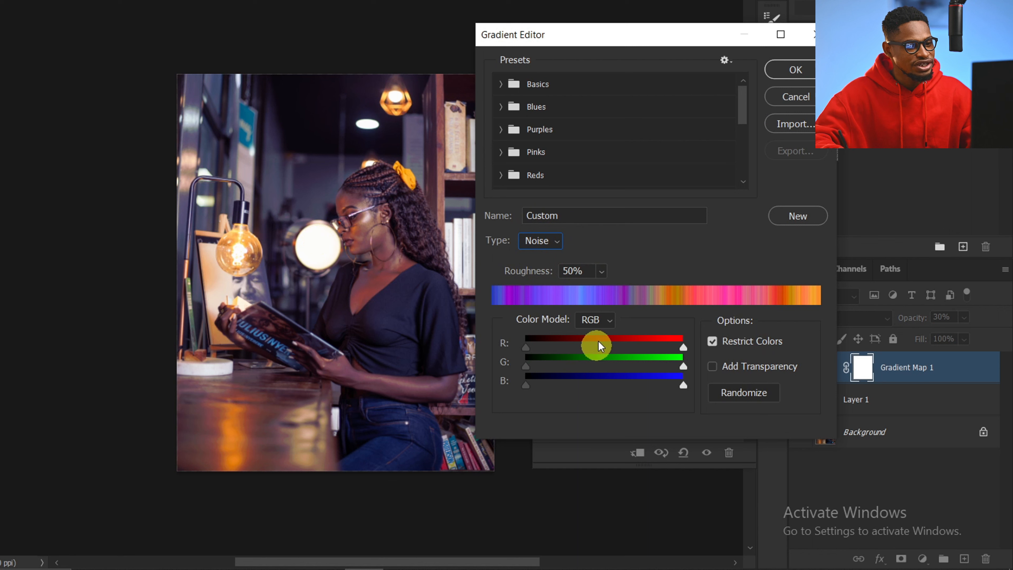
pyautogui.click(574, 271)
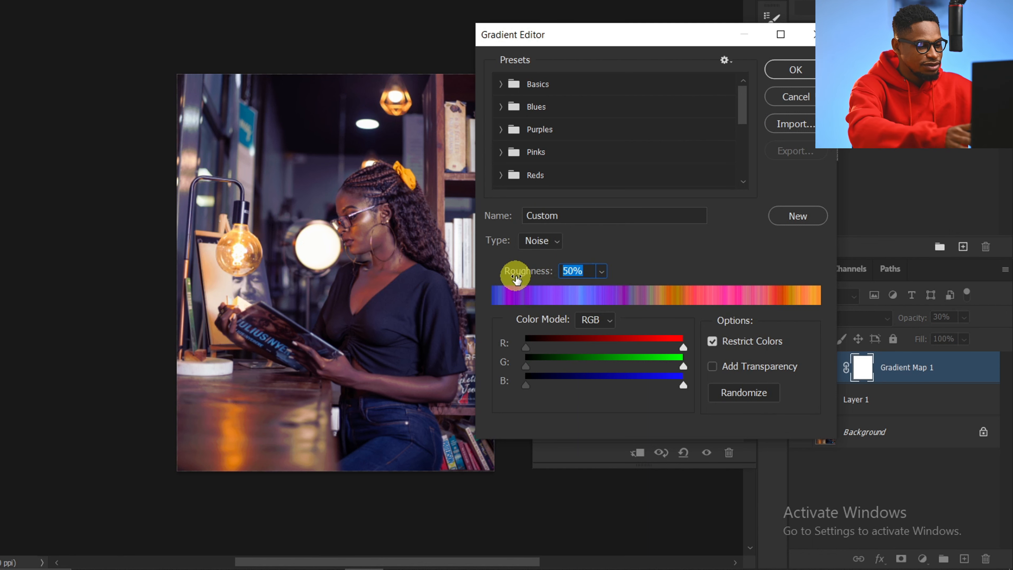
pyautogui.write('40')
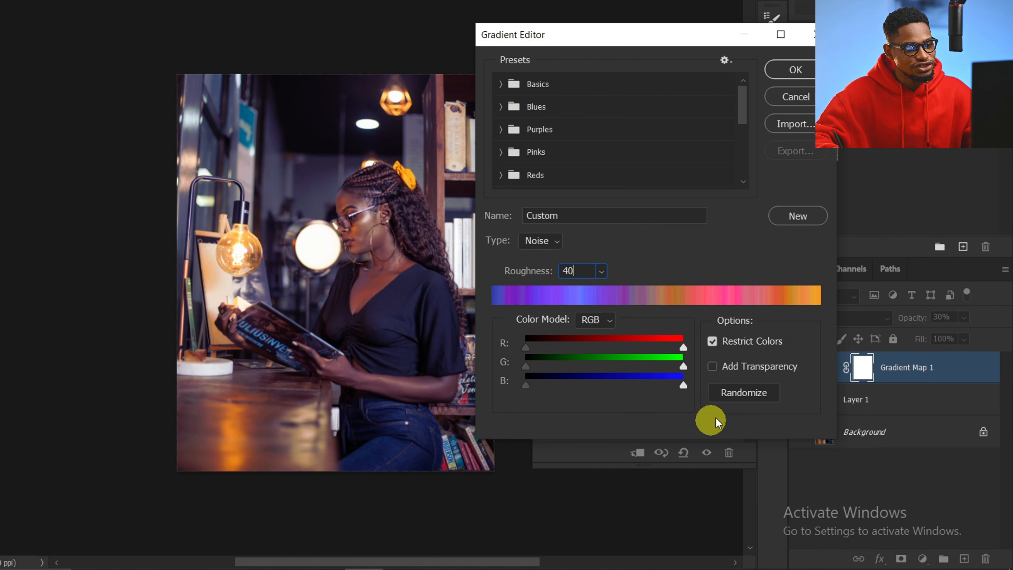
# - Randomize the noise gradient until it runs from teal through green and olive to red
pyautogui.click(745, 393)
pyautogui.click(746, 393)
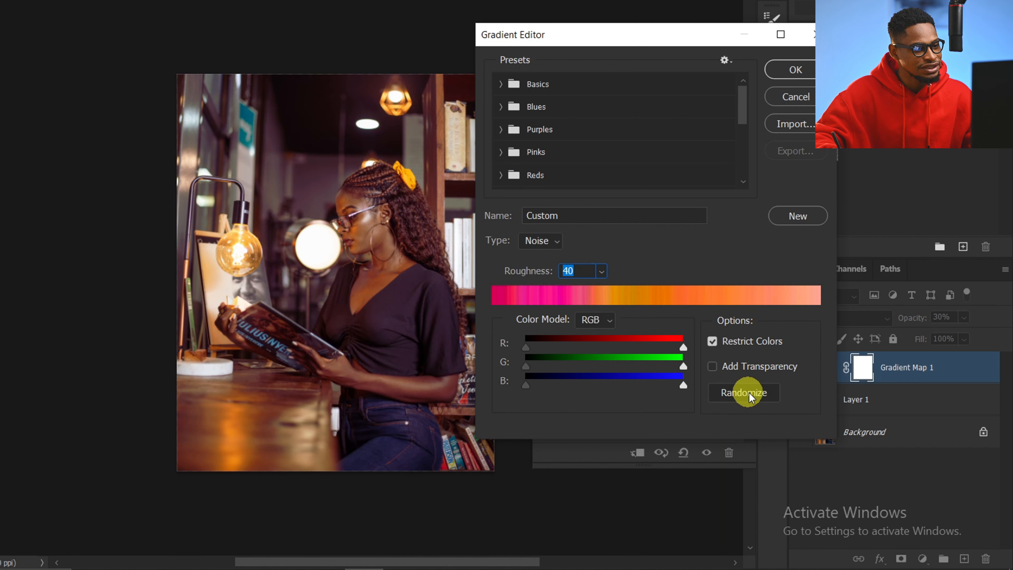
pyautogui.click(749, 393)
pyautogui.click(749, 392)
pyautogui.click(750, 393)
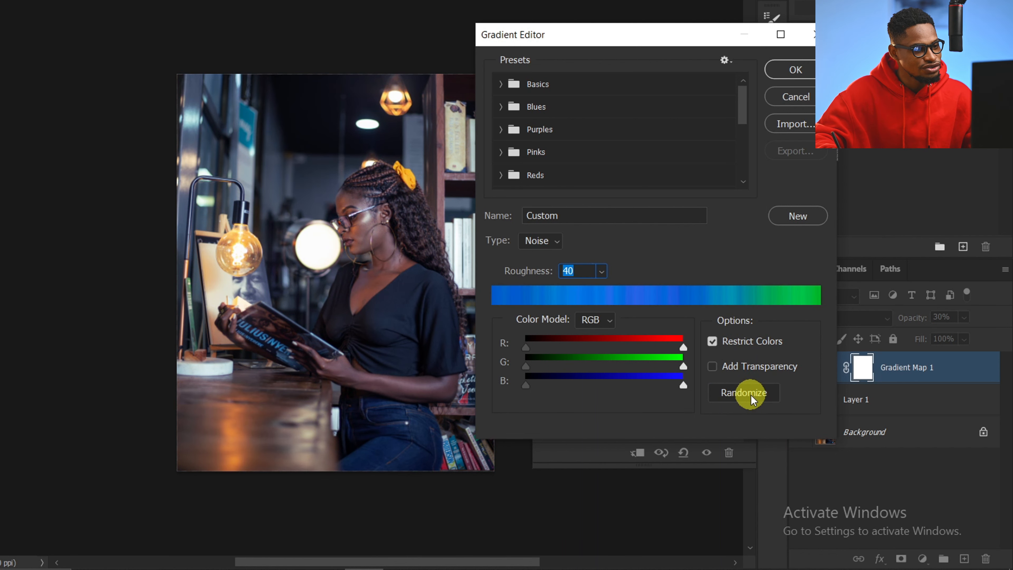
pyautogui.click(755, 400)
pyautogui.click(755, 402)
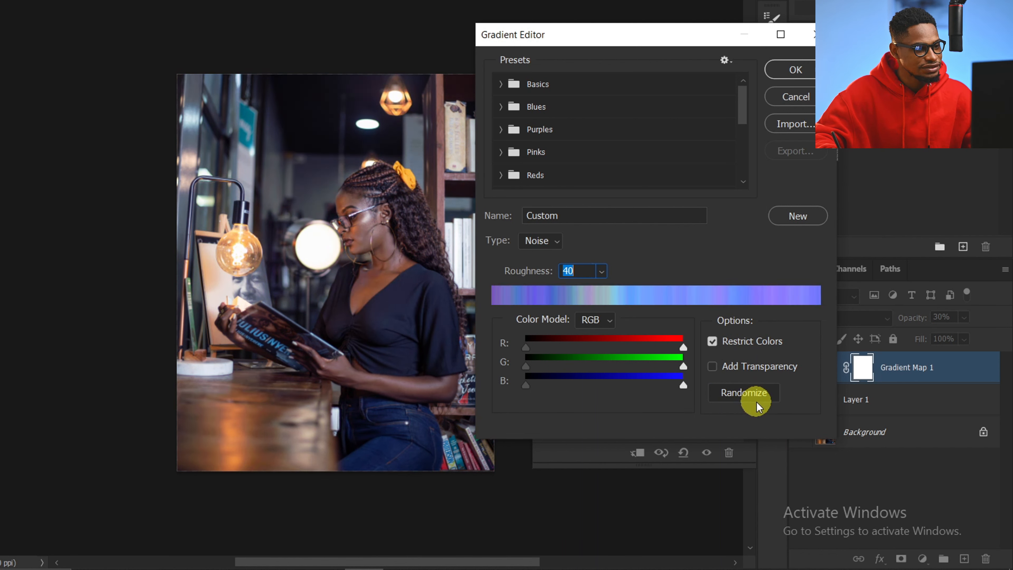
pyautogui.click(752, 396)
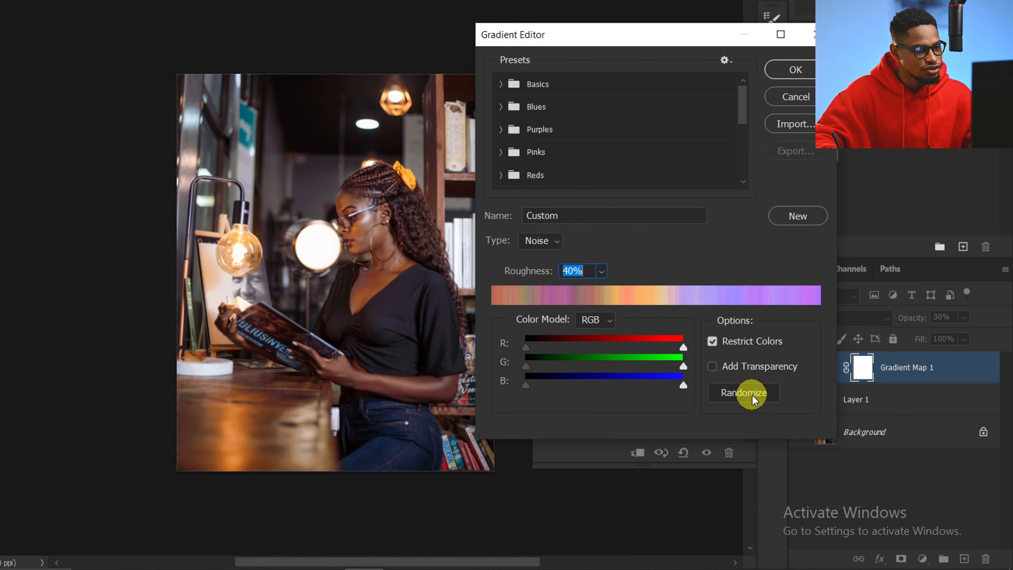
pyautogui.click(753, 396)
pyautogui.click(753, 398)
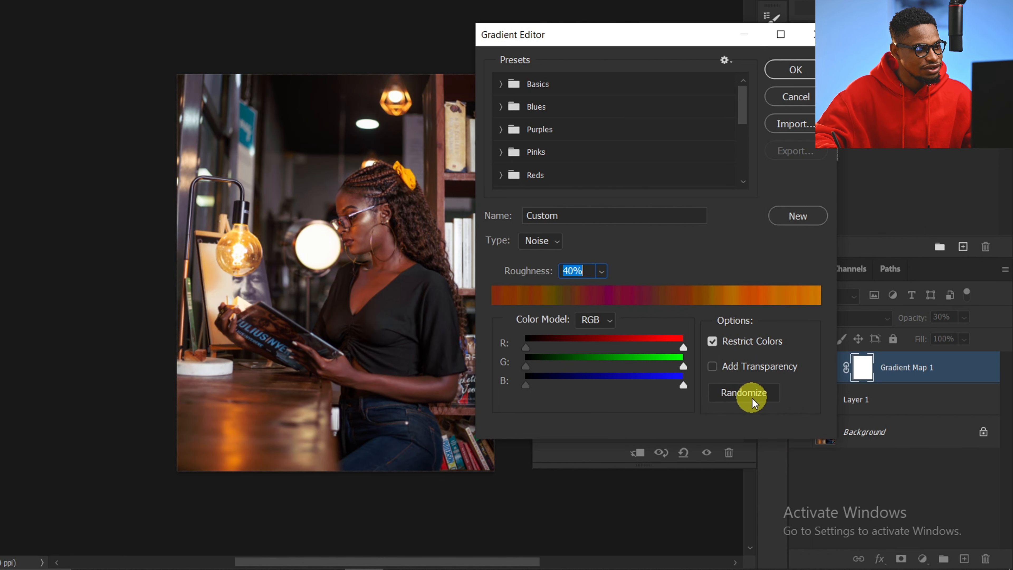
pyautogui.click(753, 399)
pyautogui.click(753, 399)
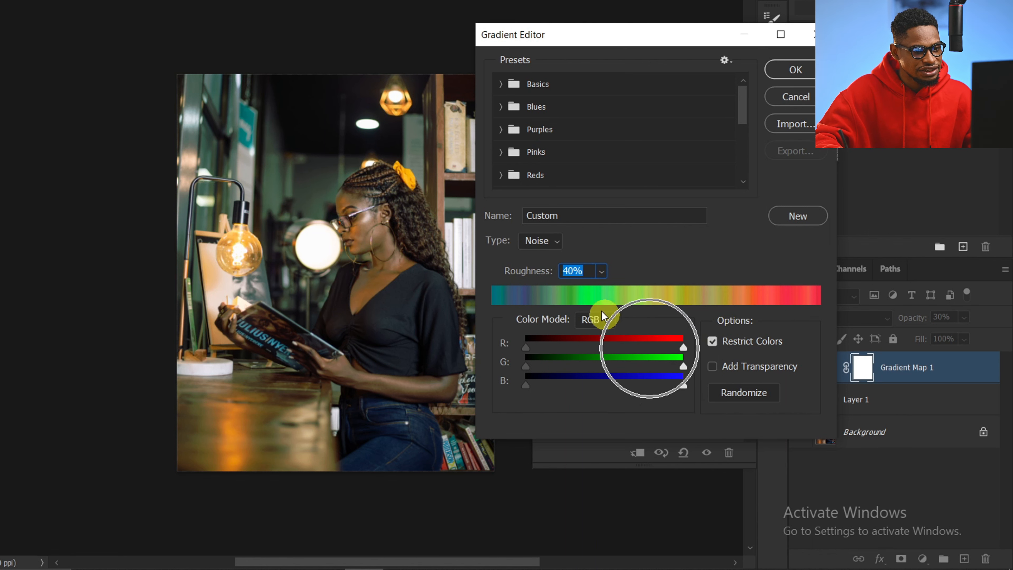
# - Lower the noise gradient's green maximum to about 80% of its range and apply the gradient
pyautogui.press('ctrl')
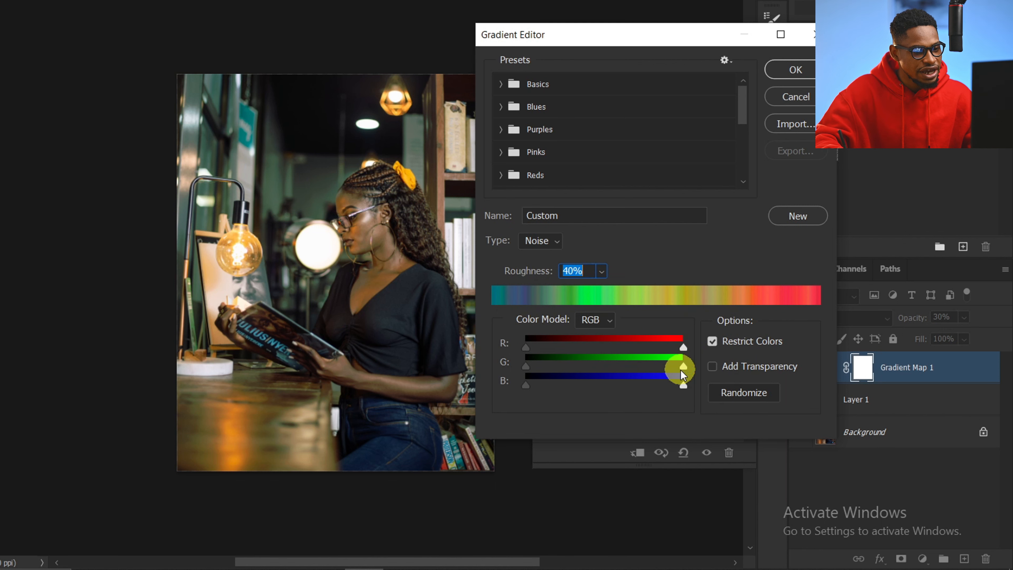
pyautogui.moveTo(682, 366); pyautogui.dragTo(657, 366)
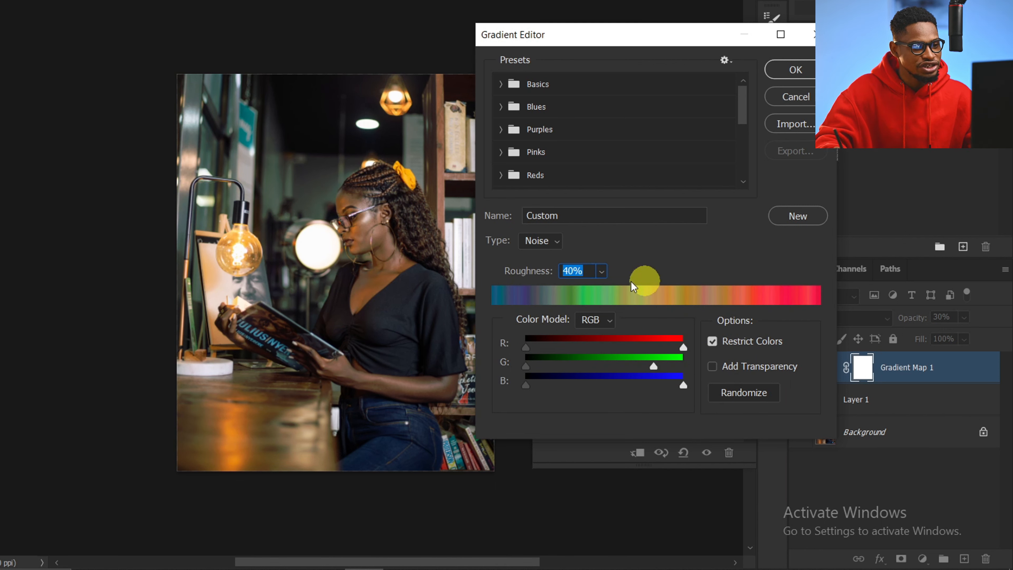
pyautogui.press('ctrl')
pyautogui.press('ctrl')
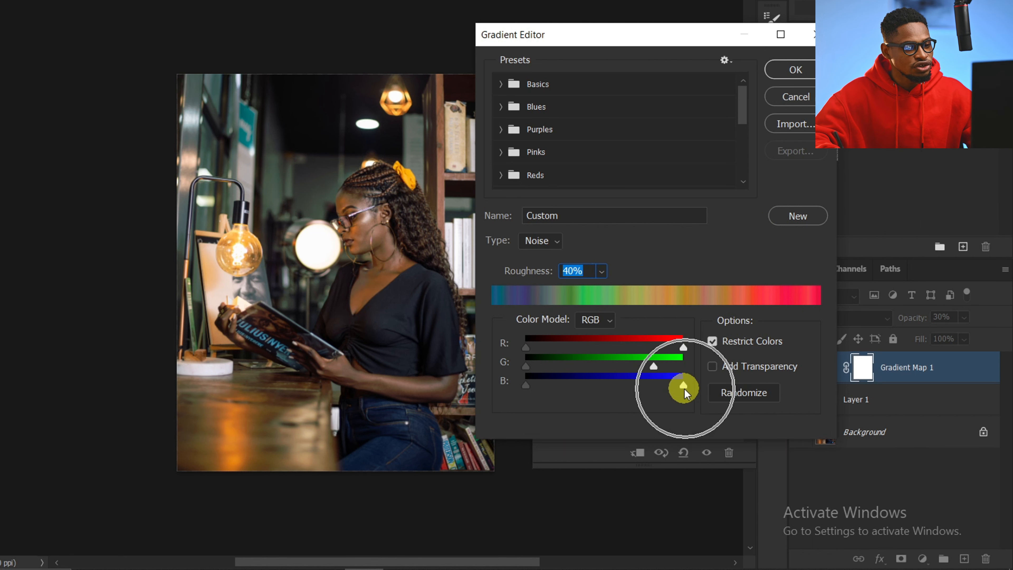
pyautogui.moveTo(684, 387); pyautogui.dragTo(660, 391)
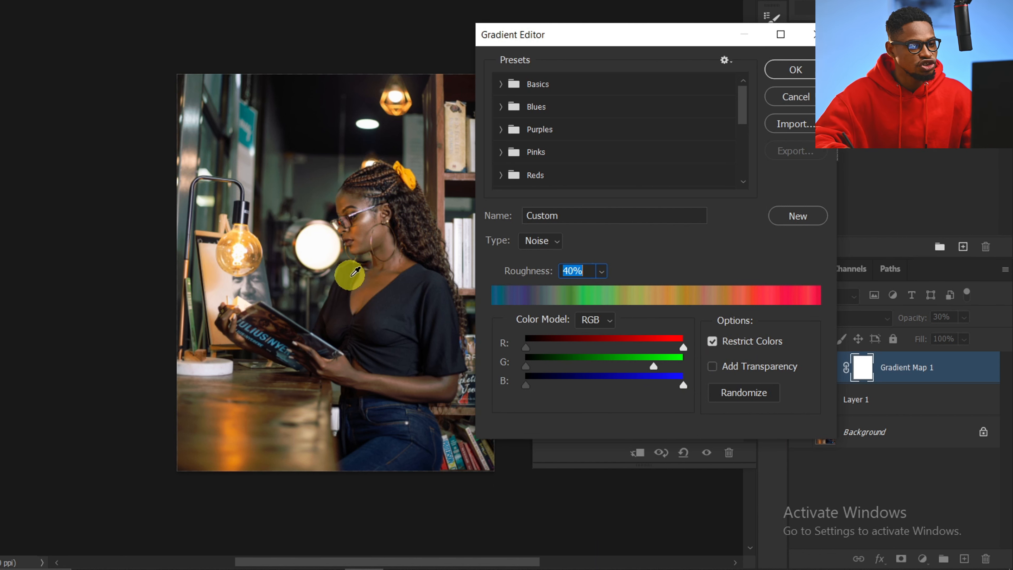
pyautogui.click(795, 70)
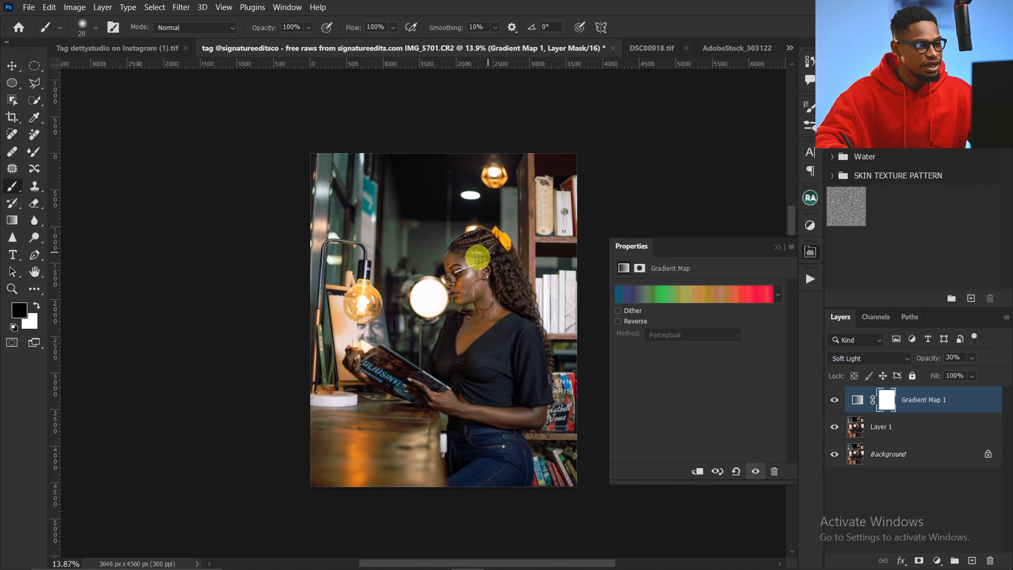
# - Restrict Gradient Map 1 with Blend If, splitting the underlying layer's white slider to 41 / 141, and apply the layer style
pyautogui.press('z')
pyautogui.moveTo(480, 275); pyautogui.dragTo(520, 271)
pyautogui.press('b')
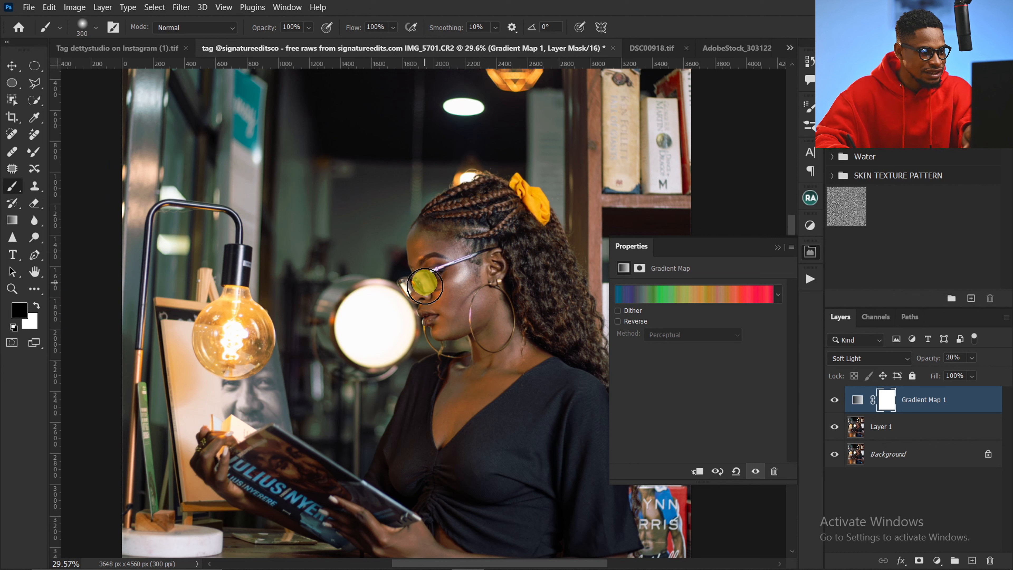
pyautogui.press('[')
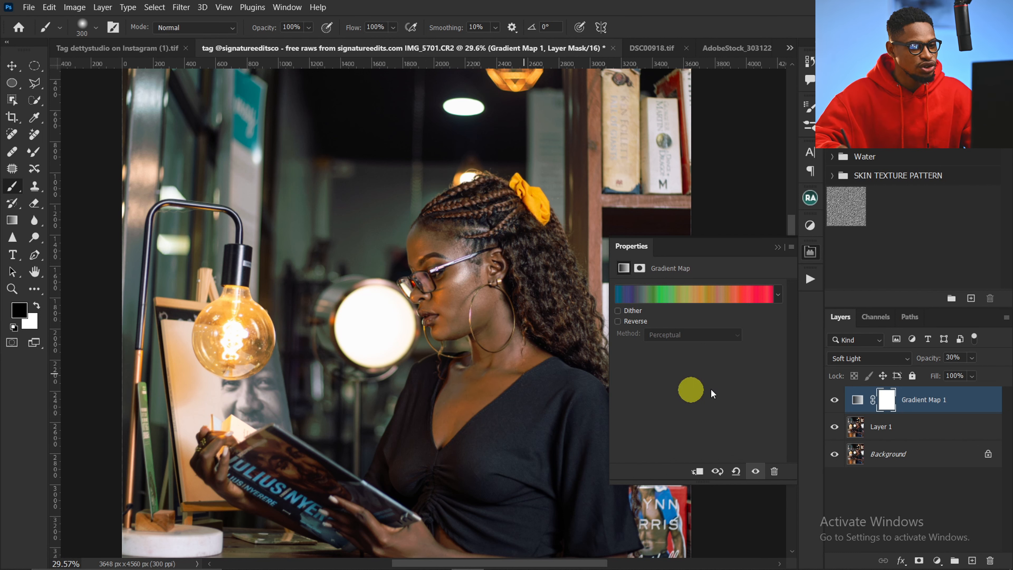
pyautogui.doubleClick(986, 410)
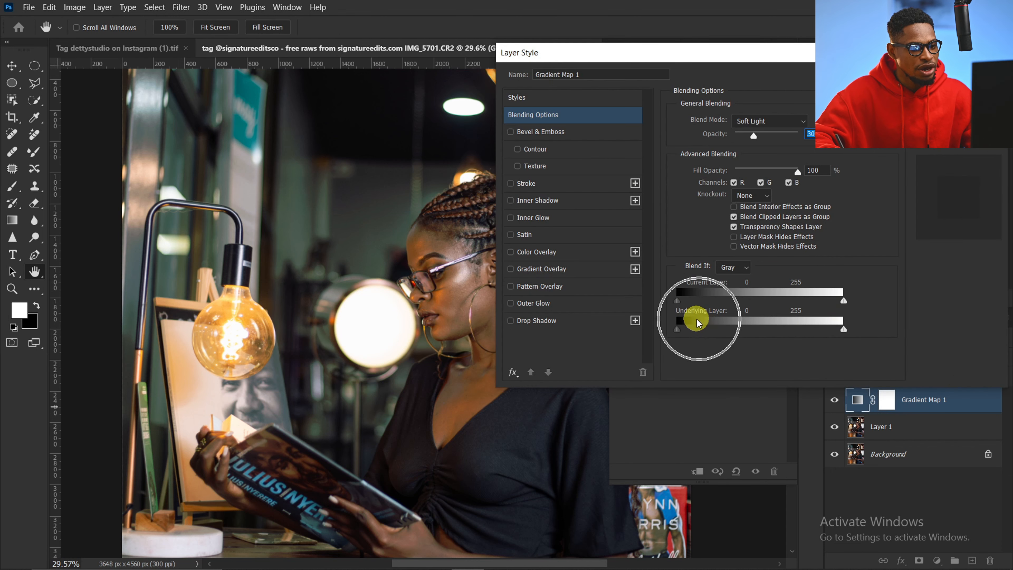
pyautogui.moveTo(739, 51); pyautogui.dragTo(775, 50)
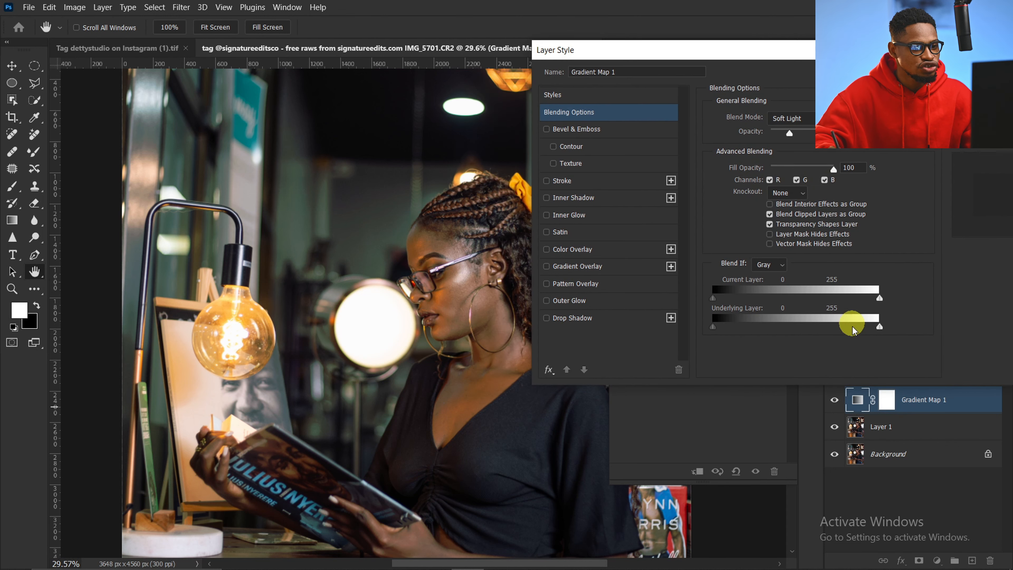
pyautogui.moveTo(863, 333); pyautogui.dragTo(739, 344)
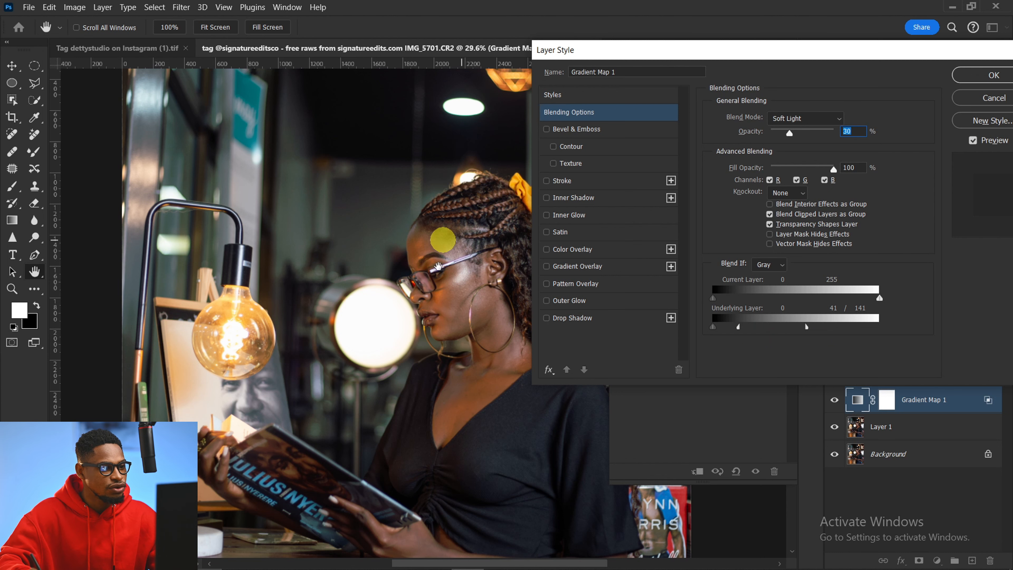
pyautogui.click(992, 77)
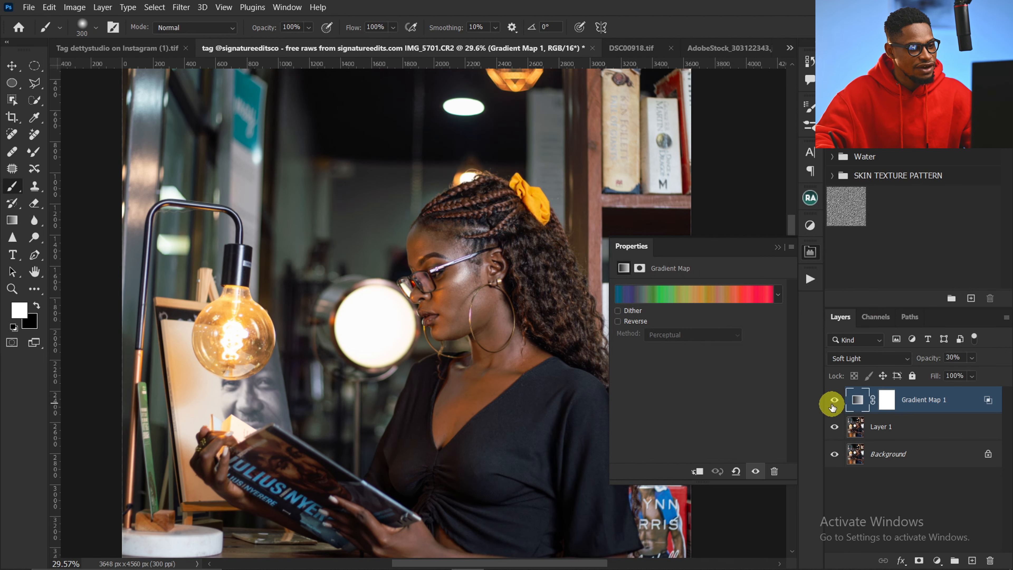
# - Paint black on Gradient Map 1's layer mask over the woman's face, neck, hands and arm to exclude her skin
pyautogui.press('z')
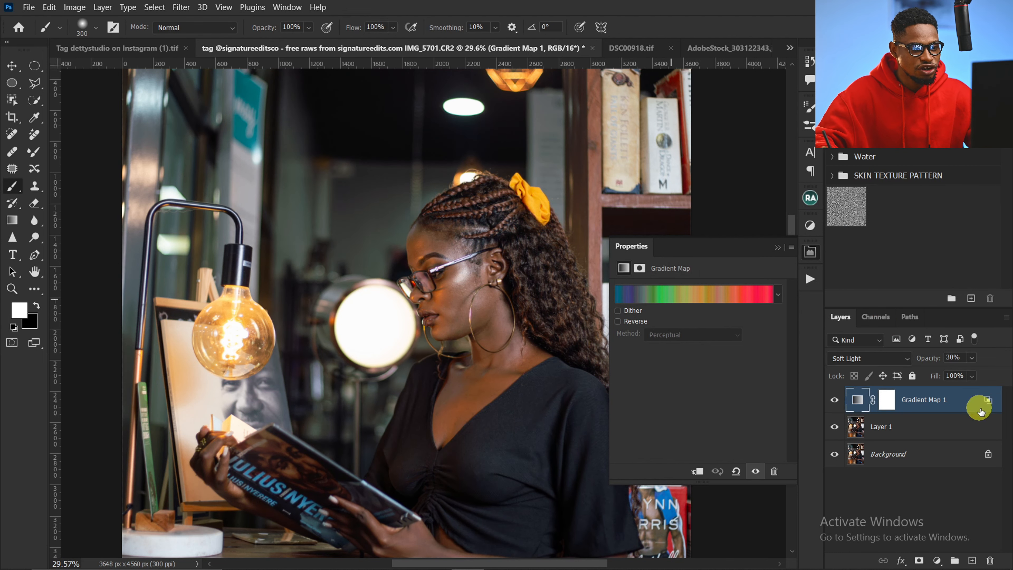
pyautogui.moveTo(529, 351); pyautogui.dragTo(487, 361)
pyautogui.press('b')
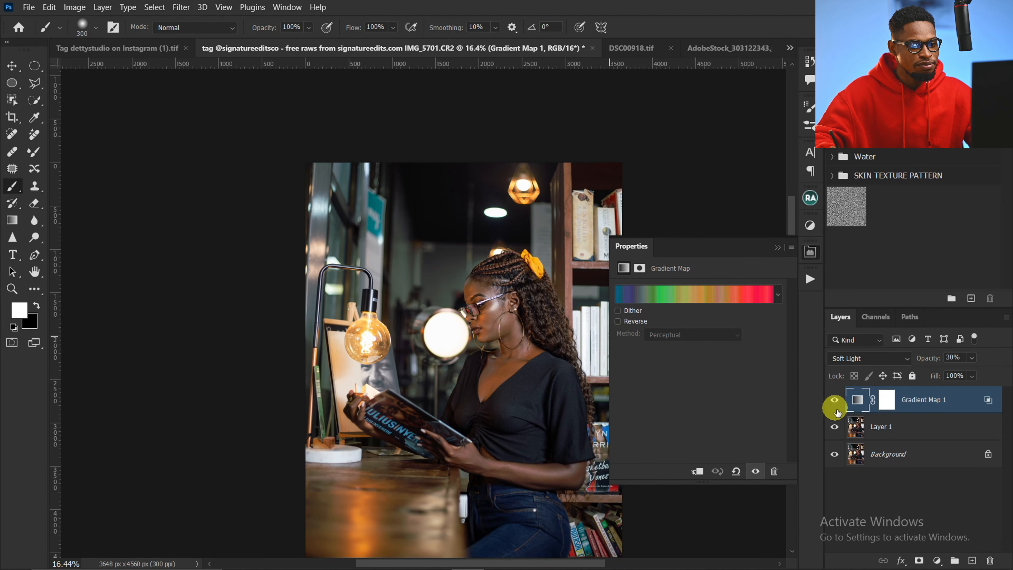
pyautogui.click(885, 399)
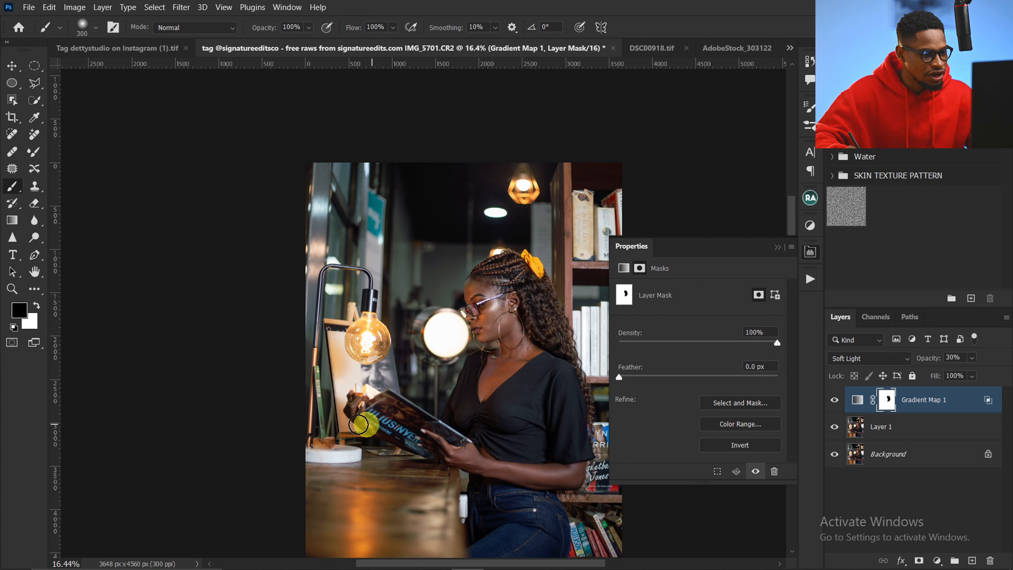
pyautogui.hotkey('ctrl', 'space')
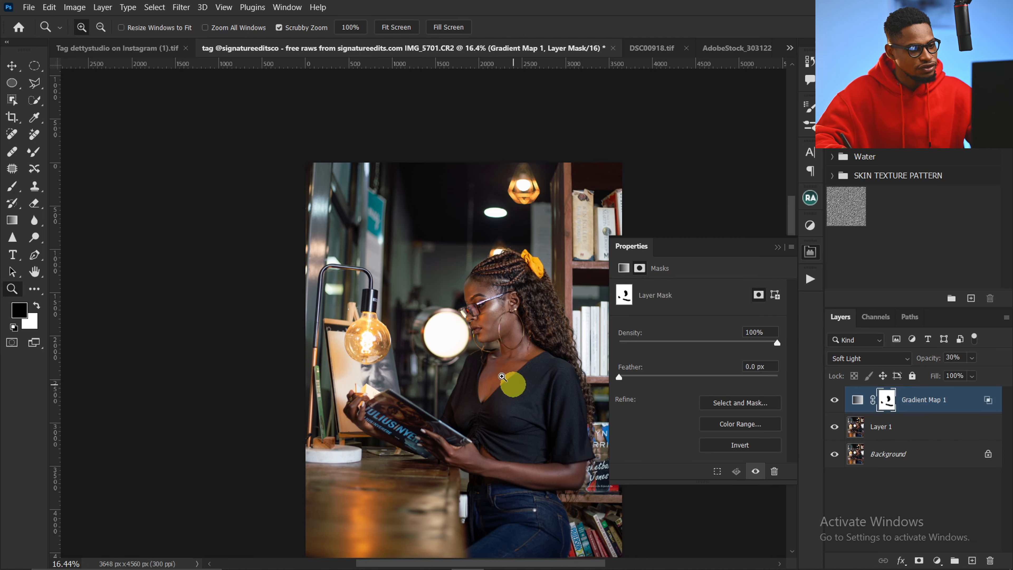
pyautogui.moveTo(506, 342)
pyautogui.mouseDown()
pyautogui.moveTo(462, 341)
pyautogui.moveTo(455, 321)
pyautogui.moveTo(498, 327)
pyautogui.mouseUp()
pyautogui.hotkey('ctrl', 'space')
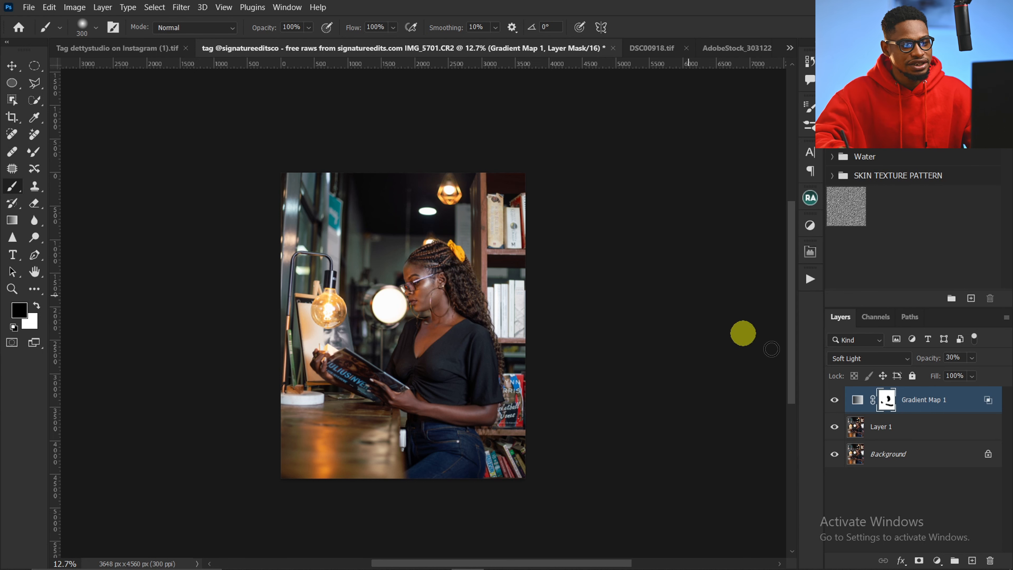
# - Add a second Gradient Map adjustment layer with Soft Light blending and 40% opacity
pyautogui.click(937, 561)
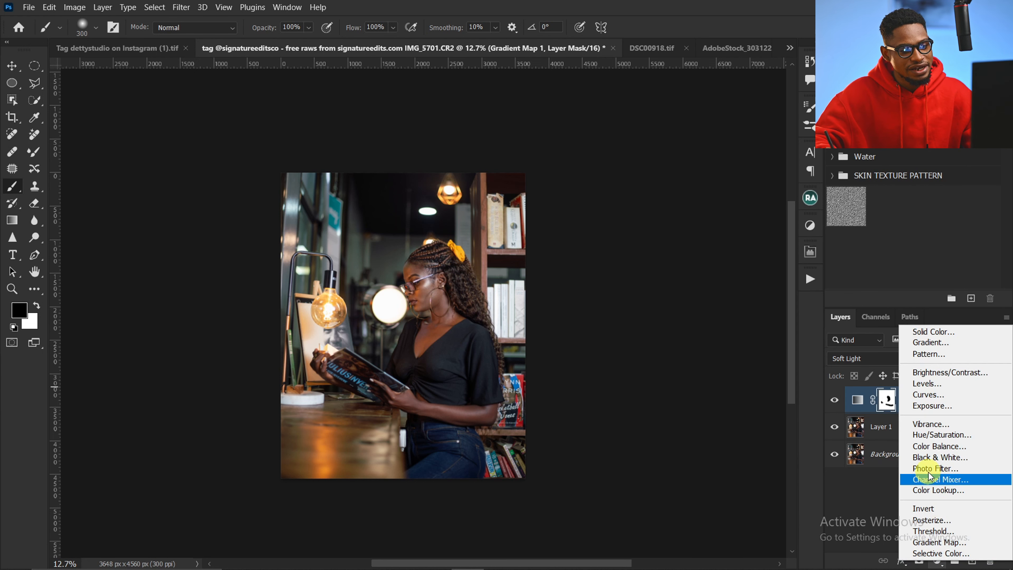
pyautogui.click(946, 543)
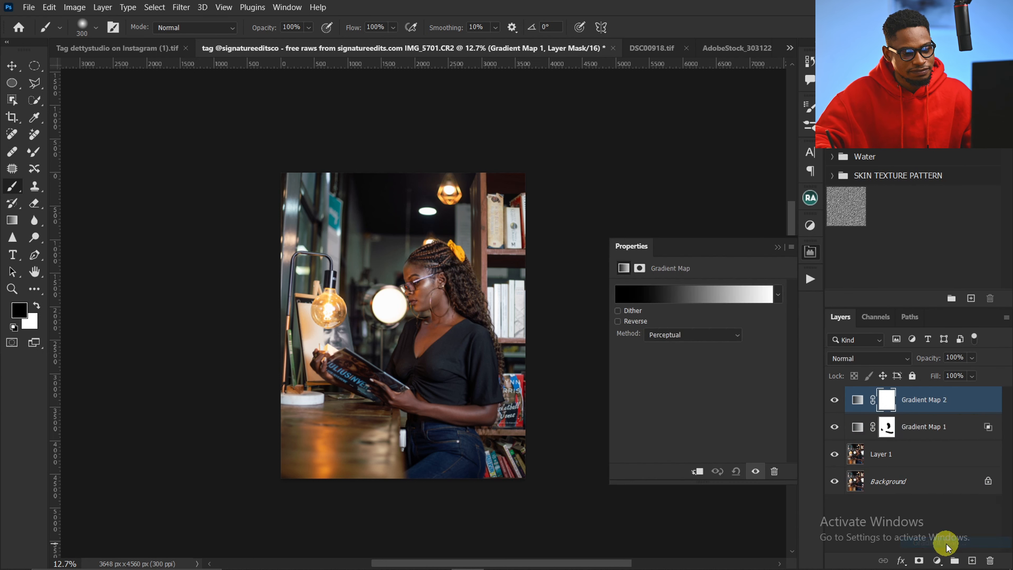
pyautogui.click(861, 355)
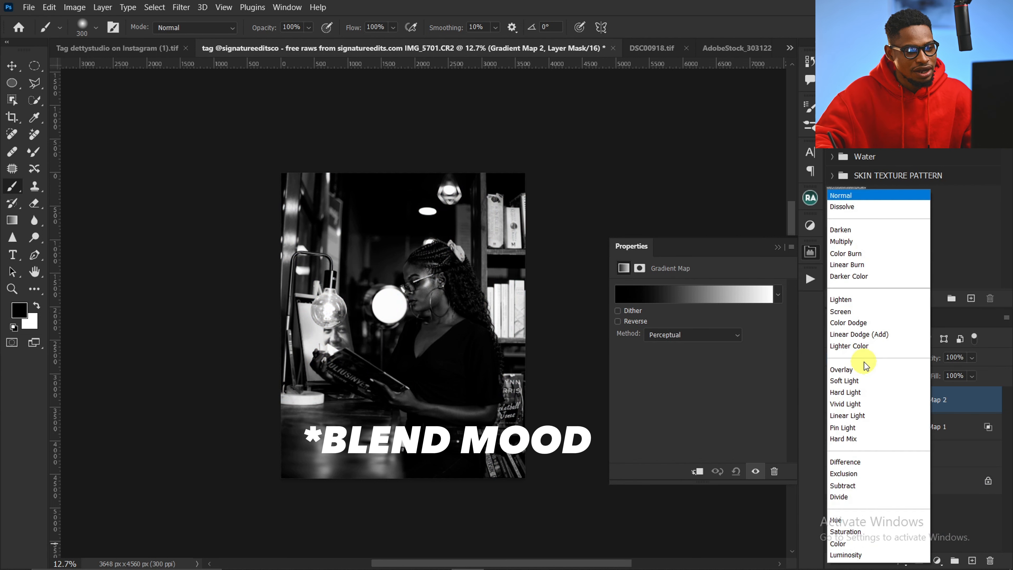
pyautogui.click(861, 382)
pyautogui.click(955, 357)
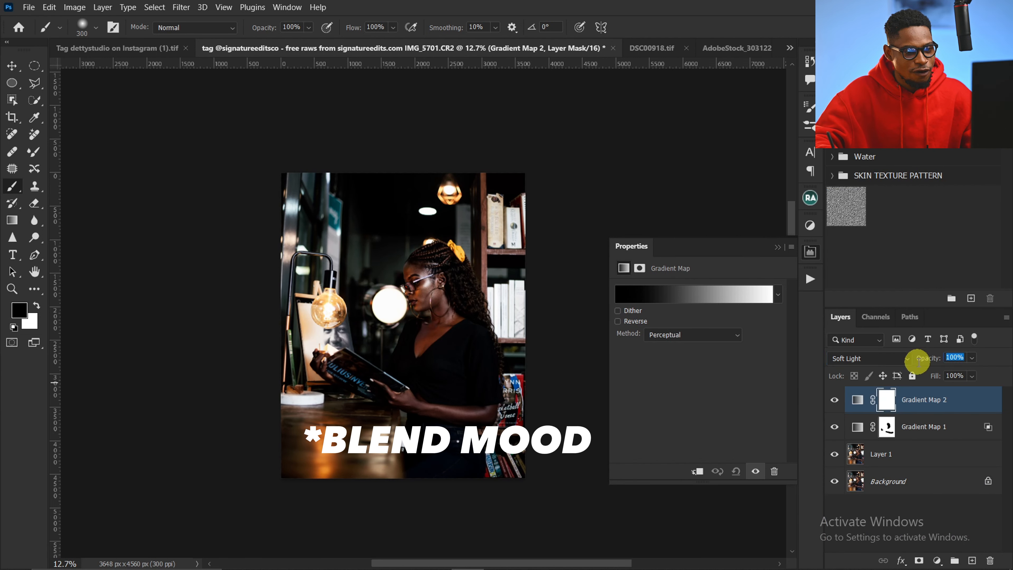
pyautogui.write('40')
pyautogui.press('Return')
# - Make Gradient Map 2's gradient a Noise gradient, randomize its colors several times and set its roughness to 20%
pyautogui.click(694, 294)
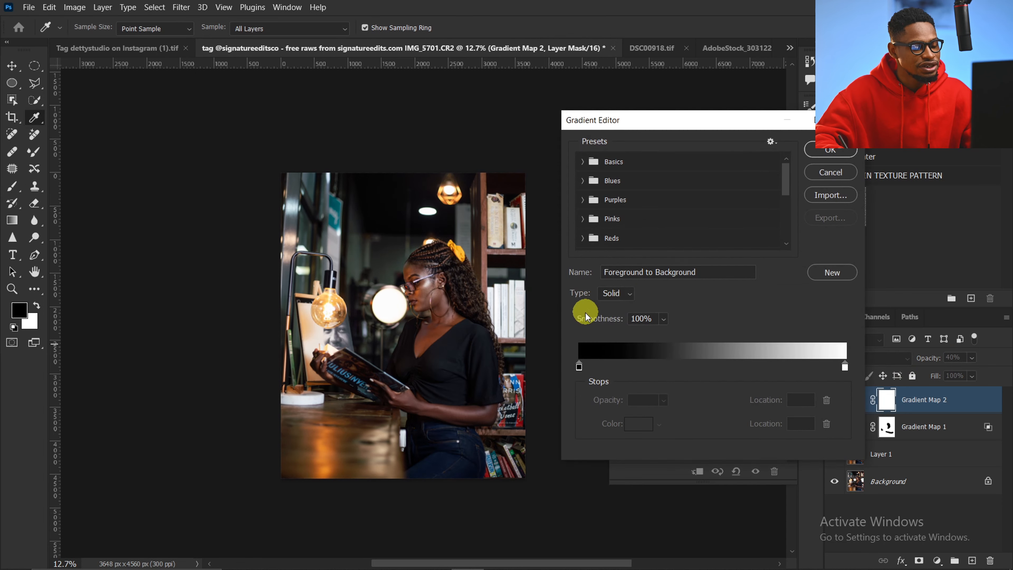
pyautogui.click(616, 293)
pyautogui.click(609, 312)
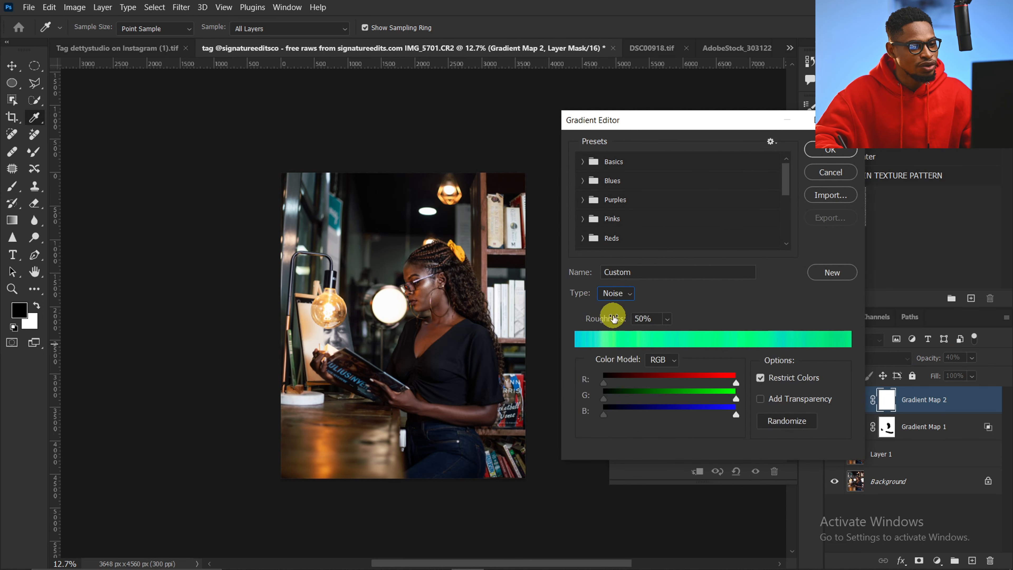
pyautogui.click(785, 422)
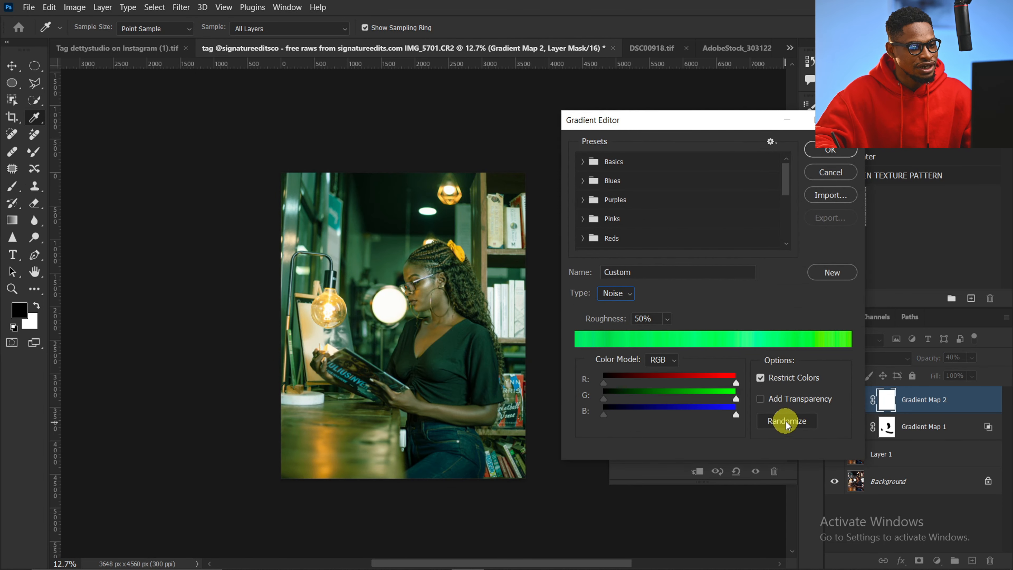
pyautogui.click(788, 422)
pyautogui.click(789, 423)
pyautogui.click(789, 423)
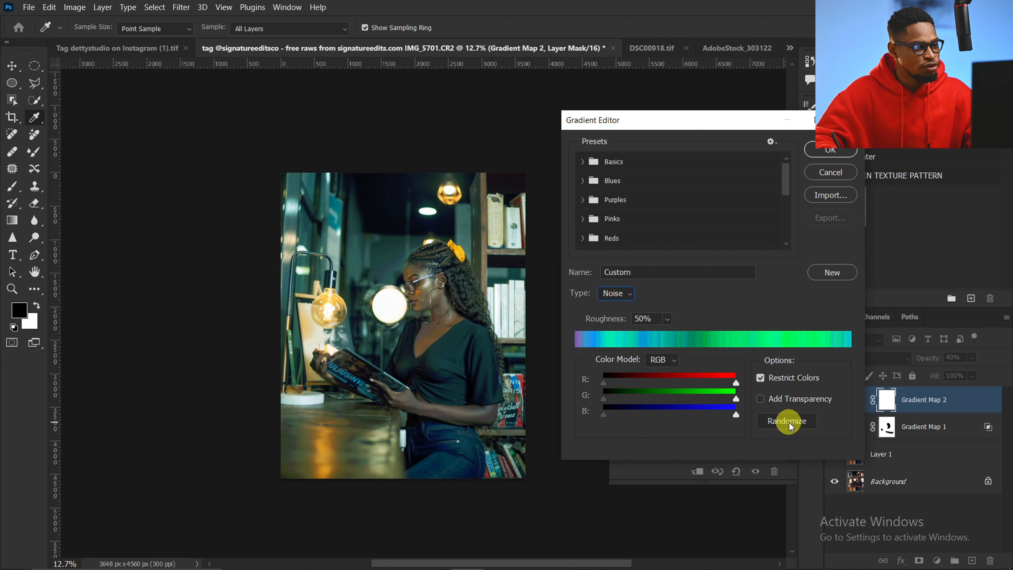
pyautogui.click(790, 422)
pyautogui.click(794, 423)
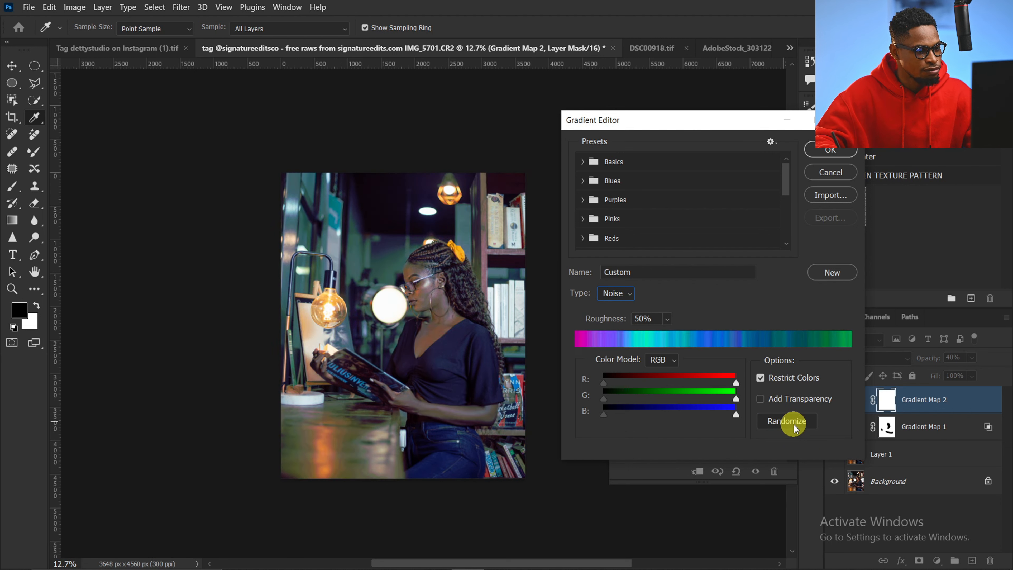
pyautogui.click(794, 423)
pyautogui.click(794, 424)
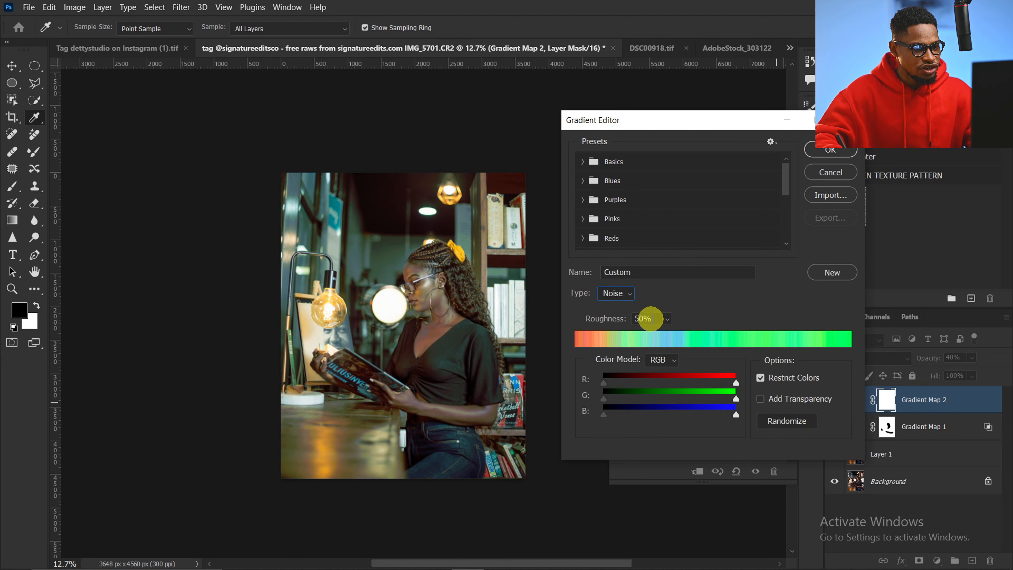
pyautogui.write('20')
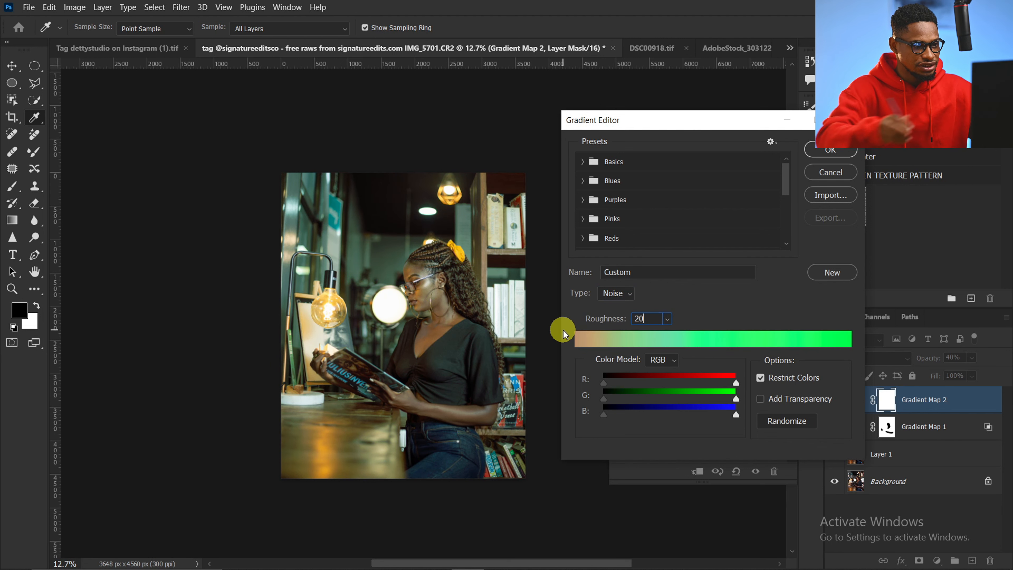
# - Randomize the noise gradient until it runs from olive through orange to crimson, lower its red maximum to about 90%, and apply it
pyautogui.click(787, 420)
pyautogui.click(789, 419)
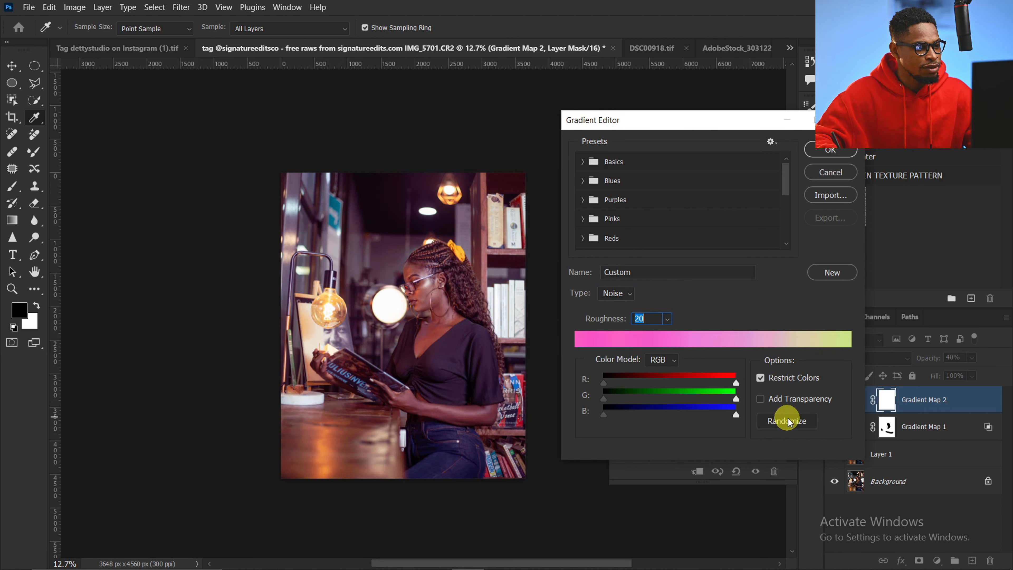
pyautogui.click(789, 419)
pyautogui.click(791, 420)
pyautogui.click(791, 421)
pyautogui.click(792, 420)
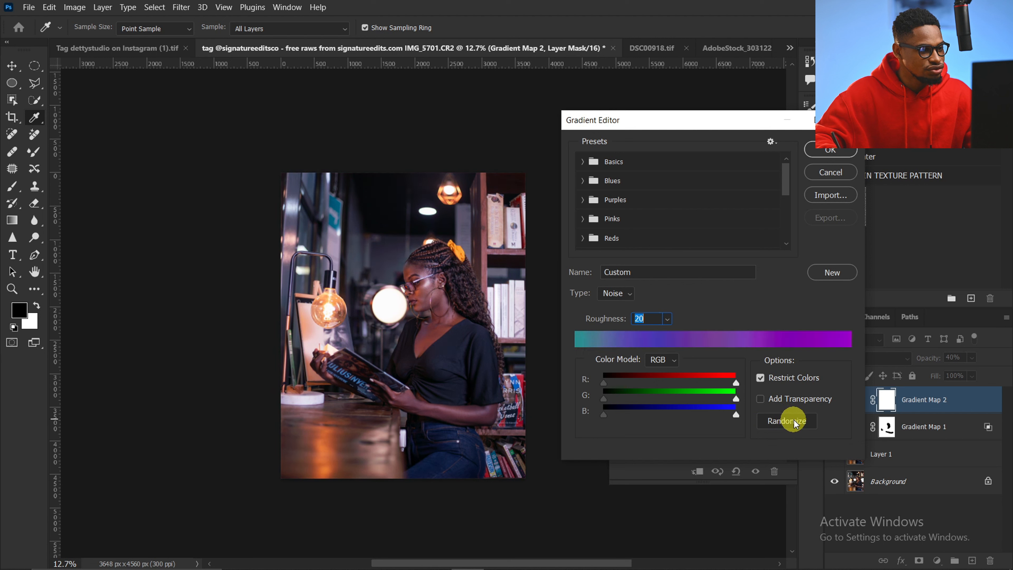
pyautogui.click(793, 420)
pyautogui.click(794, 419)
pyautogui.click(795, 420)
pyautogui.click(795, 422)
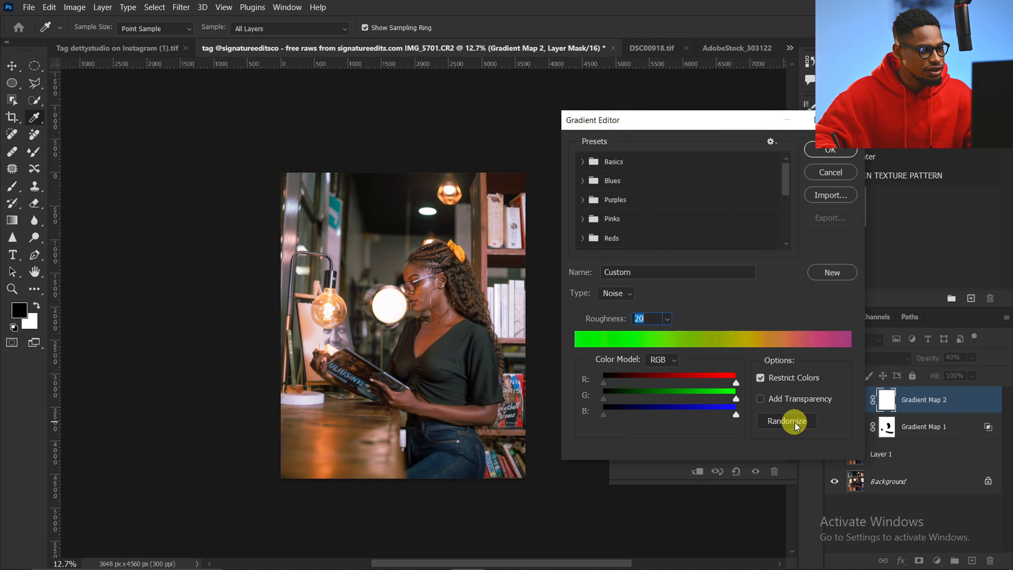
pyautogui.click(795, 424)
pyautogui.click(795, 425)
pyautogui.click(796, 426)
pyautogui.click(797, 426)
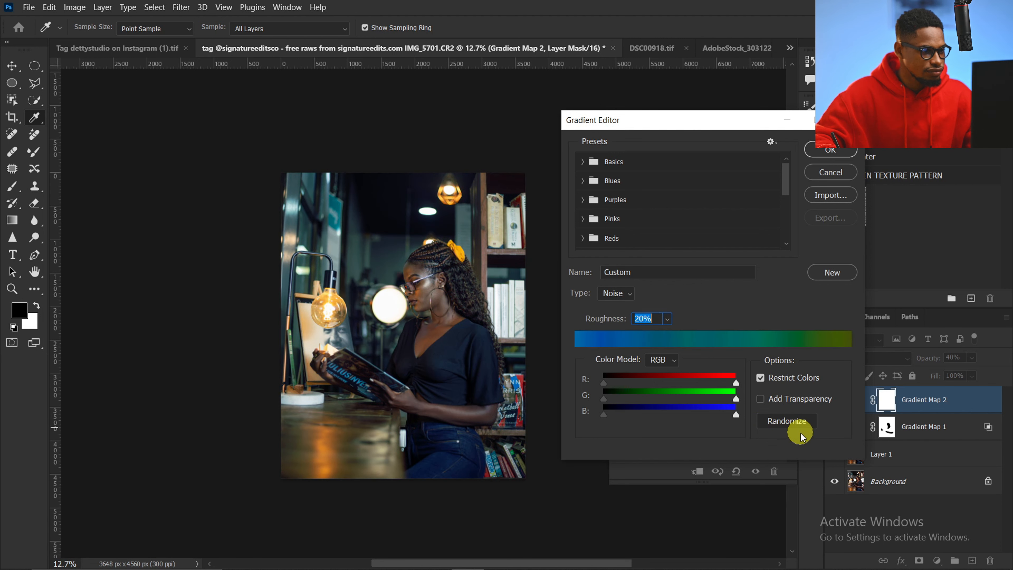
pyautogui.click(798, 429)
pyautogui.click(796, 427)
pyautogui.click(793, 425)
pyautogui.click(794, 424)
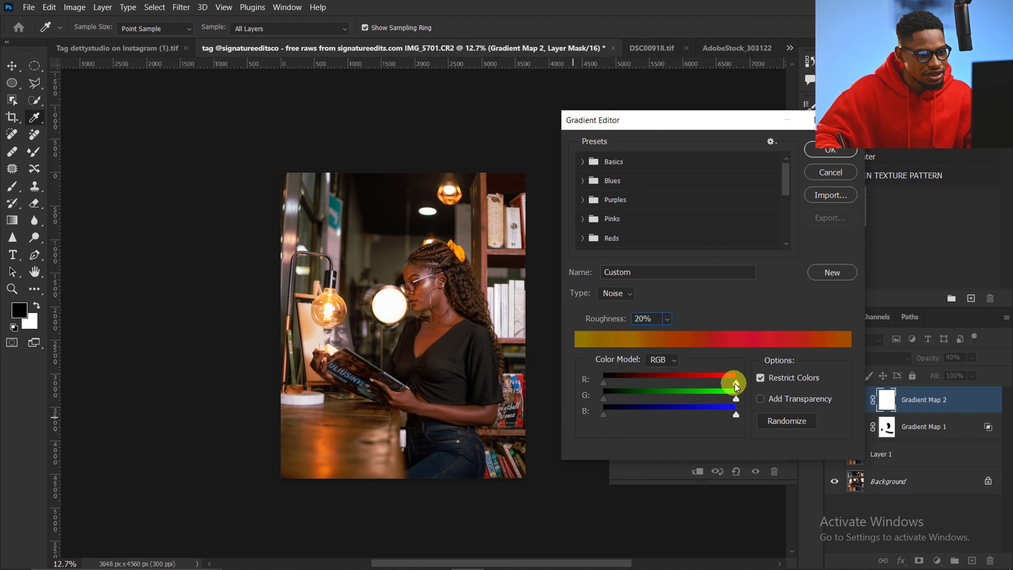
pyautogui.moveTo(735, 383); pyautogui.dragTo(728, 383)
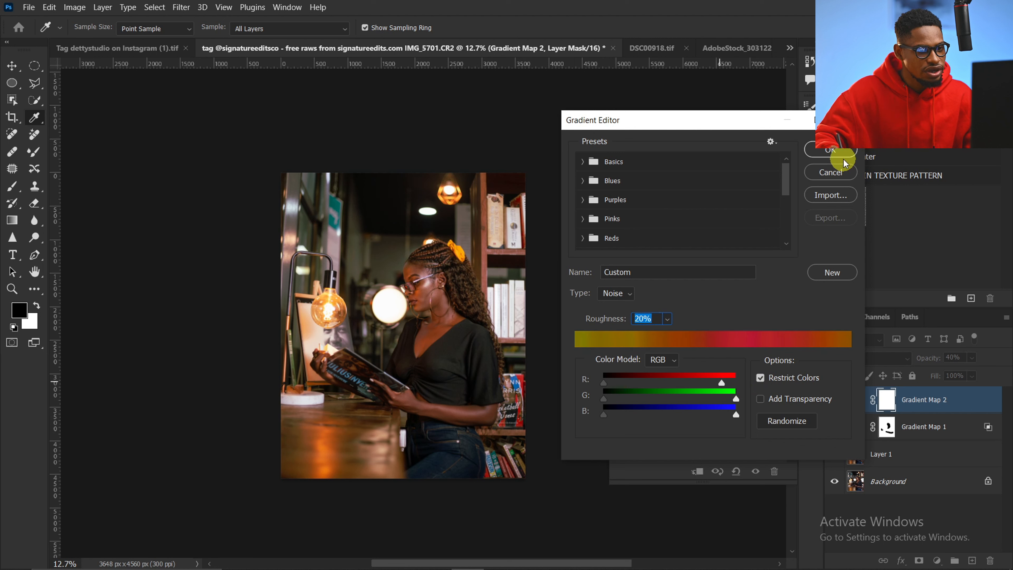
pyautogui.click(836, 152)
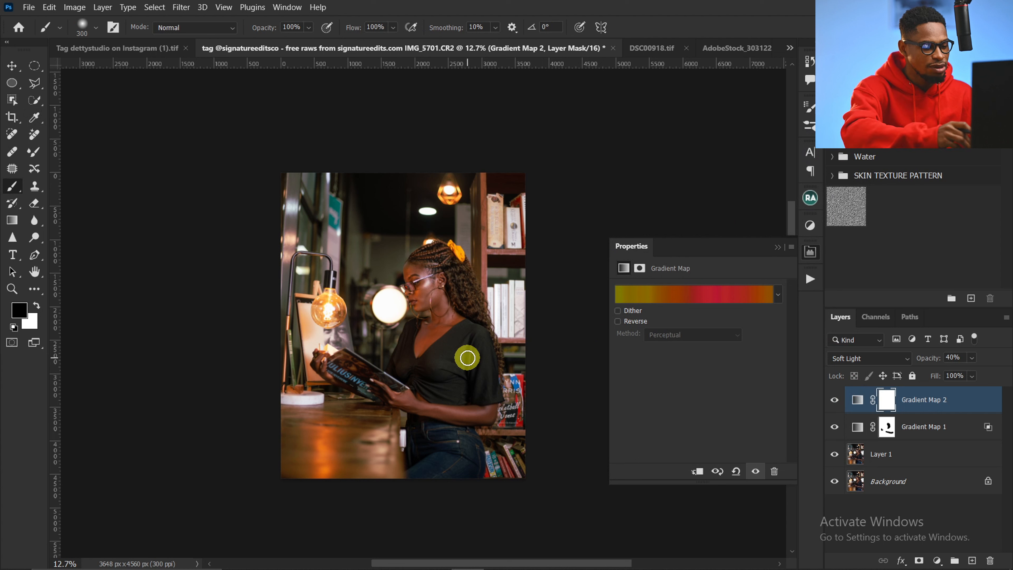
# - Invert Gradient Map 2's mask to black and paint white over the woman's face, chest, arm and hands
pyautogui.hotkey('ctrl', 'i')
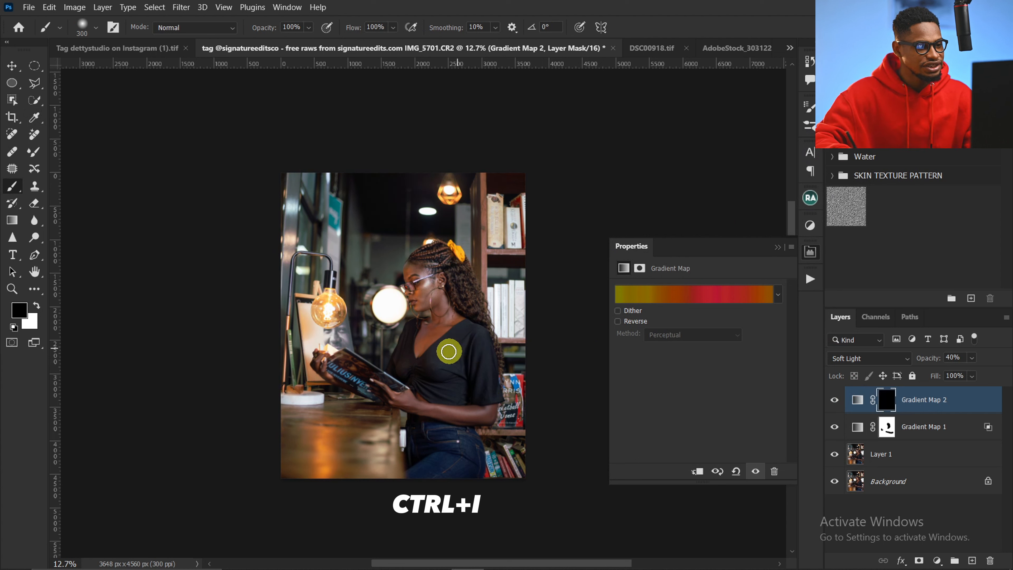
pyautogui.click(37, 305)
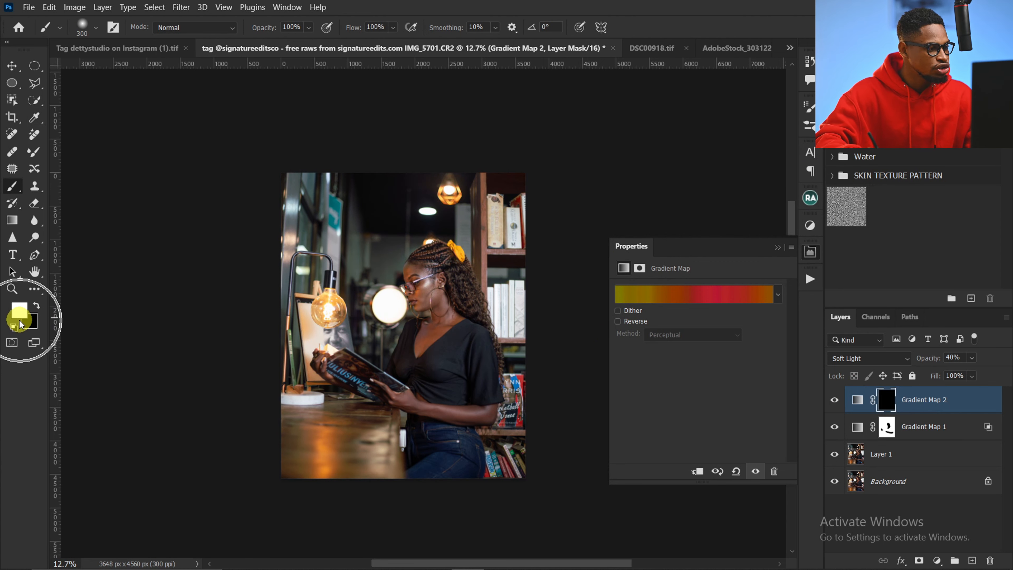
pyautogui.hotkey('ctrl', 'space')
pyautogui.moveTo(424, 285)
pyautogui.mouseDown()
pyautogui.moveTo(430, 297)
pyautogui.moveTo(472, 285)
pyautogui.mouseUp()
pyautogui.moveTo(438, 384)
pyautogui.mouseDown()
pyautogui.moveTo(469, 319)
pyautogui.moveTo(438, 413)
pyautogui.moveTo(417, 440)
pyautogui.moveTo(479, 374)
pyautogui.moveTo(432, 393)
pyautogui.moveTo(451, 354)
pyautogui.moveTo(406, 253)
pyautogui.moveTo(392, 255)
pyautogui.moveTo(427, 320)
pyautogui.moveTo(404, 327)
pyautogui.moveTo(458, 301)
pyautogui.moveTo(458, 381)
pyautogui.moveTo(409, 466)
pyautogui.moveTo(475, 443)
pyautogui.moveTo(457, 308)
pyautogui.moveTo(481, 159)
pyautogui.moveTo(364, 288)
pyautogui.moveTo(539, 307)
pyautogui.moveTo(437, 287)
pyautogui.mouseUp()
pyautogui.scroll(-5, 448, 206)
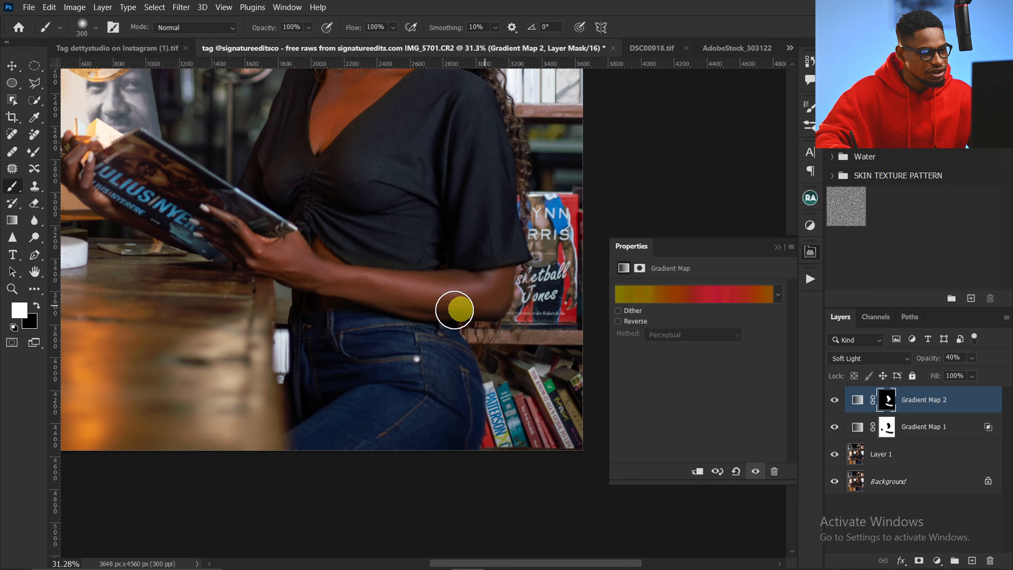
pyautogui.moveTo(164, 194); pyautogui.dragTo(256, 235)
pyautogui.moveTo(155, 231)
pyautogui.mouseDown()
pyautogui.moveTo(175, 194)
pyautogui.moveTo(197, 234)
pyautogui.mouseUp()
# - Lower Gradient Map 2's opacity to 26% and group it with Gradient Map 1
pyautogui.press('z')
pyautogui.moveTo(386, 271)
pyautogui.mouseDown()
pyautogui.moveTo(337, 284)
pyautogui.moveTo(407, 226)
pyautogui.mouseUp()
pyautogui.press('b')
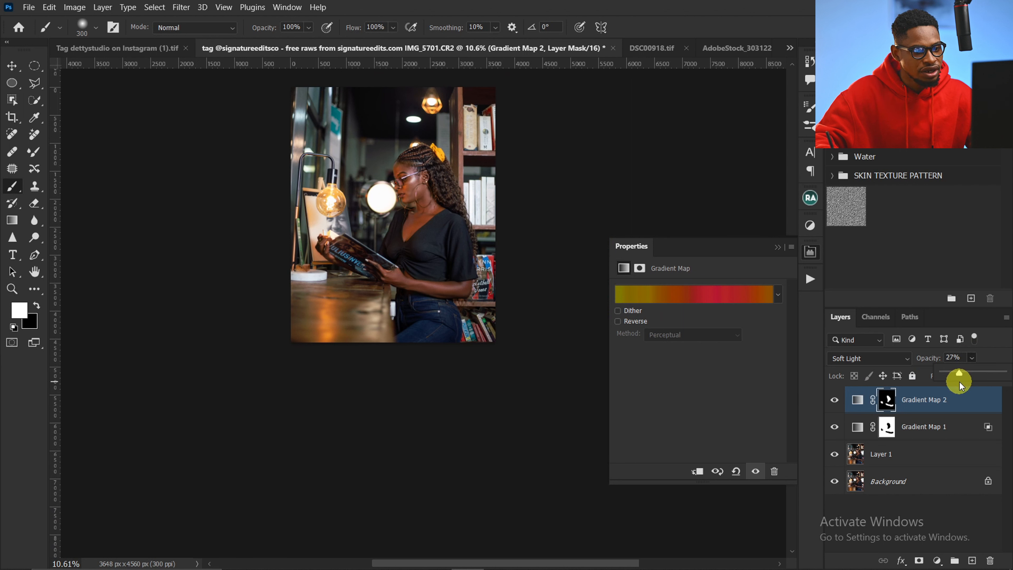
pyautogui.click(777, 246)
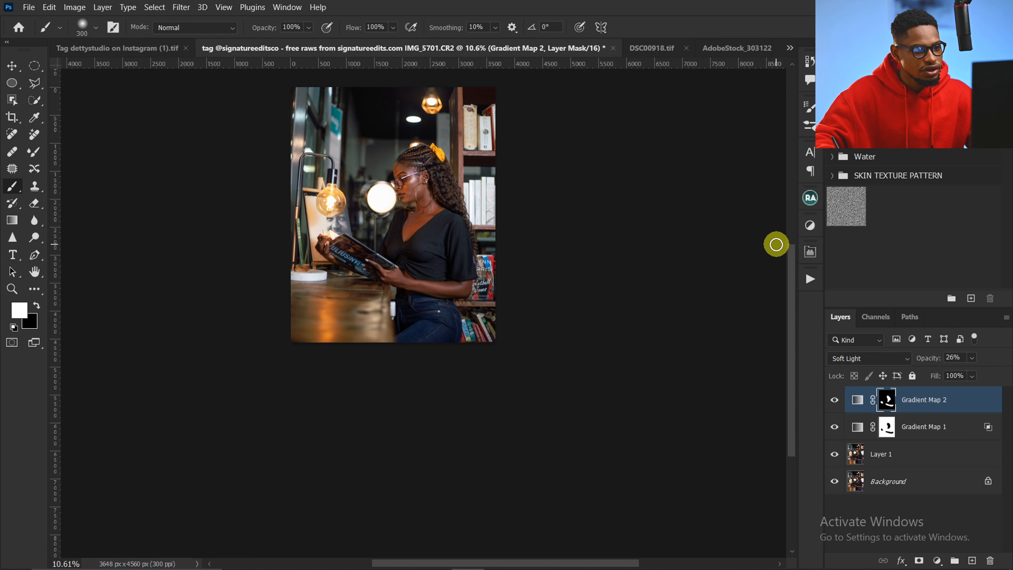
pyautogui.keyDown('shift'); pyautogui.click(919, 431); pyautogui.keyUp('shift')
pyautogui.hotkey('ctrl', 'g')
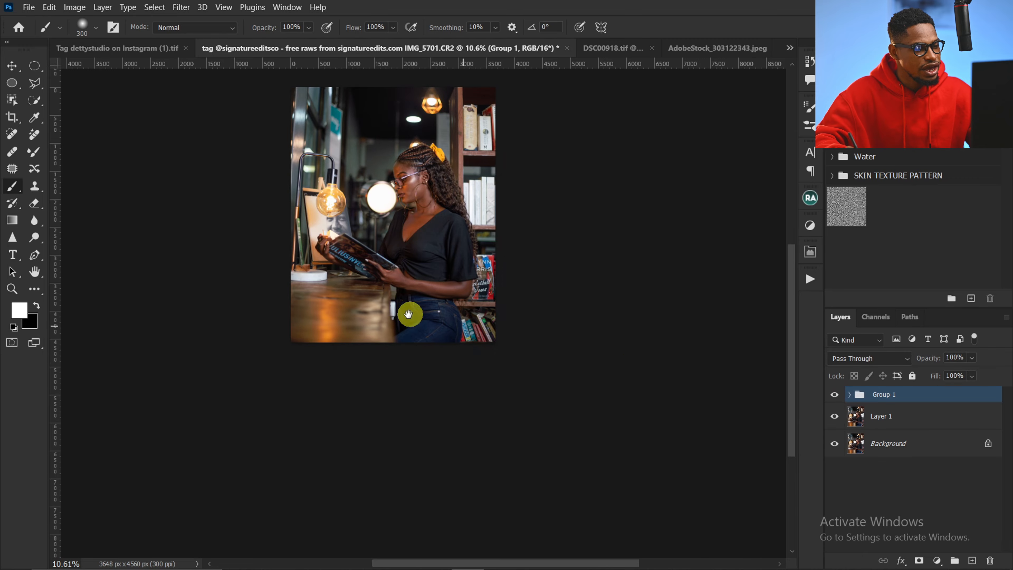
# - Compare the photo with Group 1 hidden and shown, then lower the group's opacity to 71%
pyautogui.moveTo(407, 314); pyautogui.dragTo(465, 379)
pyautogui.moveTo(506, 301); pyautogui.dragTo(536, 299)
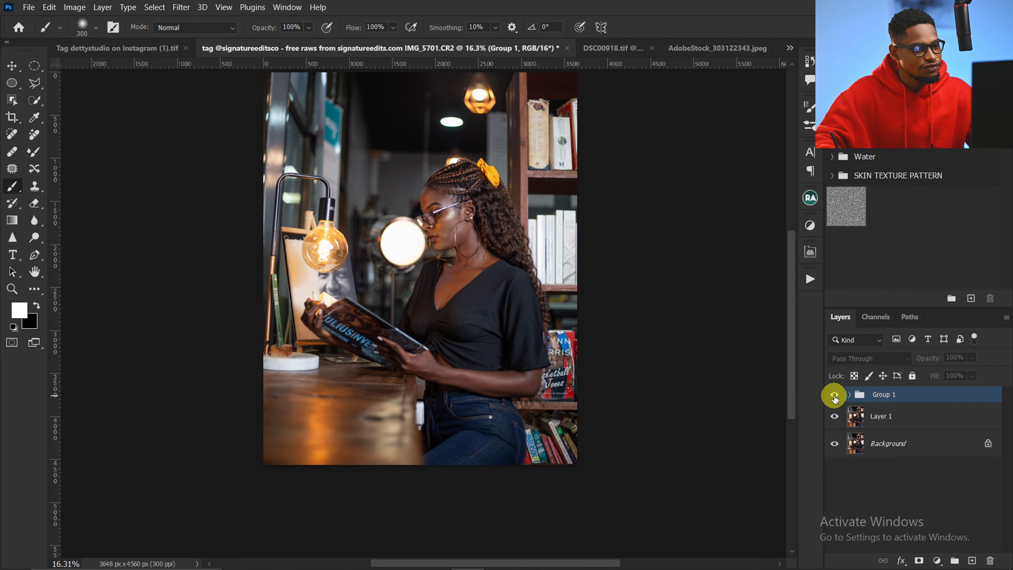
pyautogui.click(834, 395)
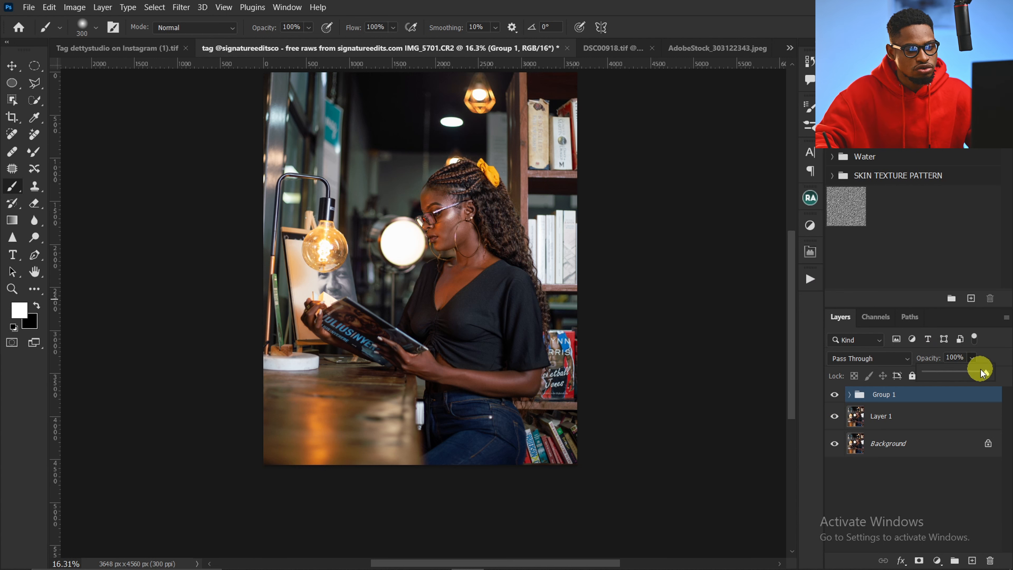
pyautogui.scroll(-2, 521, 279)
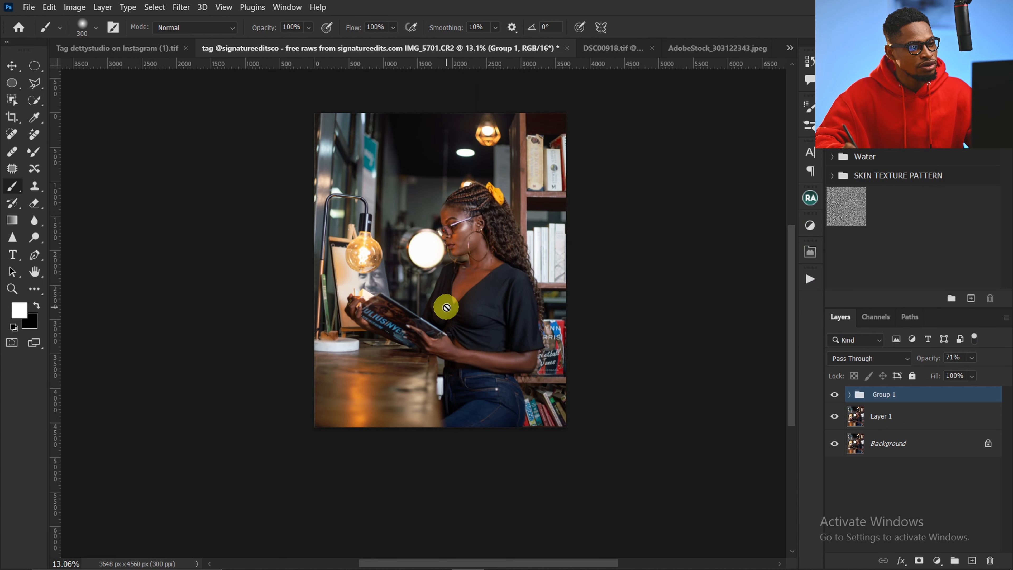
# - Add a Curves adjustment layer above Group 1 with the Lighter (RGB) preset and lower its opacity to 60%
pyautogui.click(810, 225)
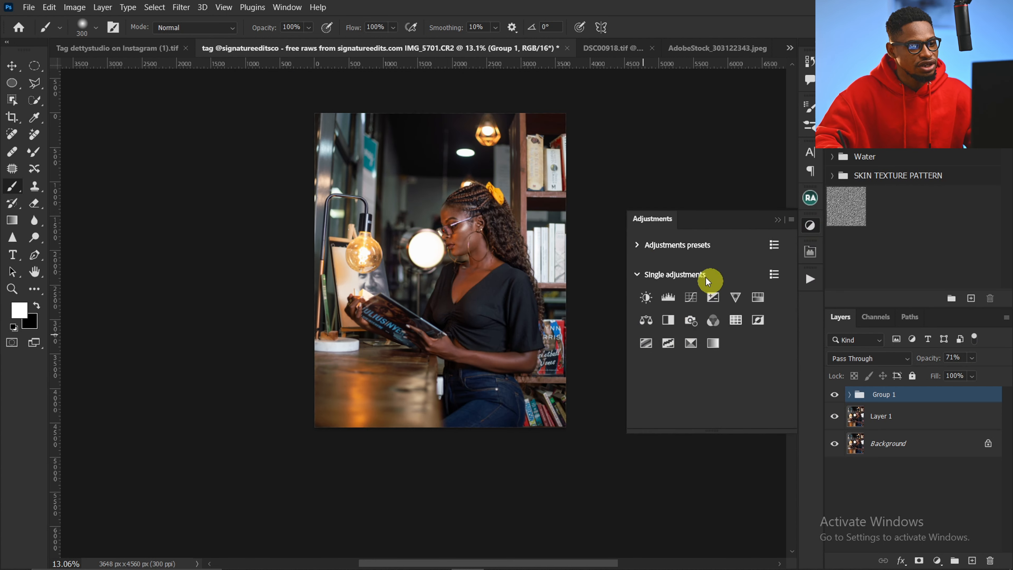
pyautogui.click(692, 304)
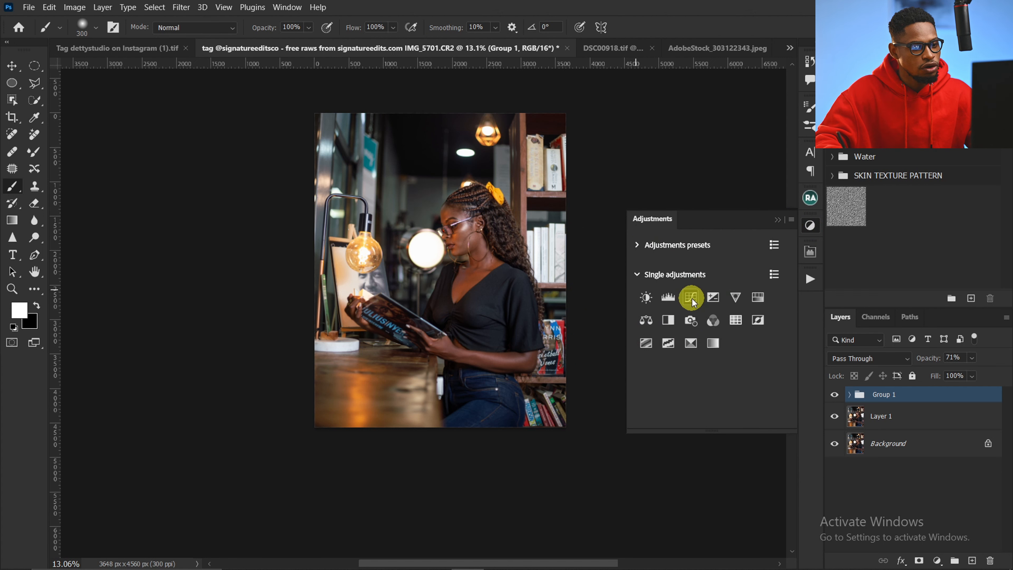
pyautogui.click(680, 291)
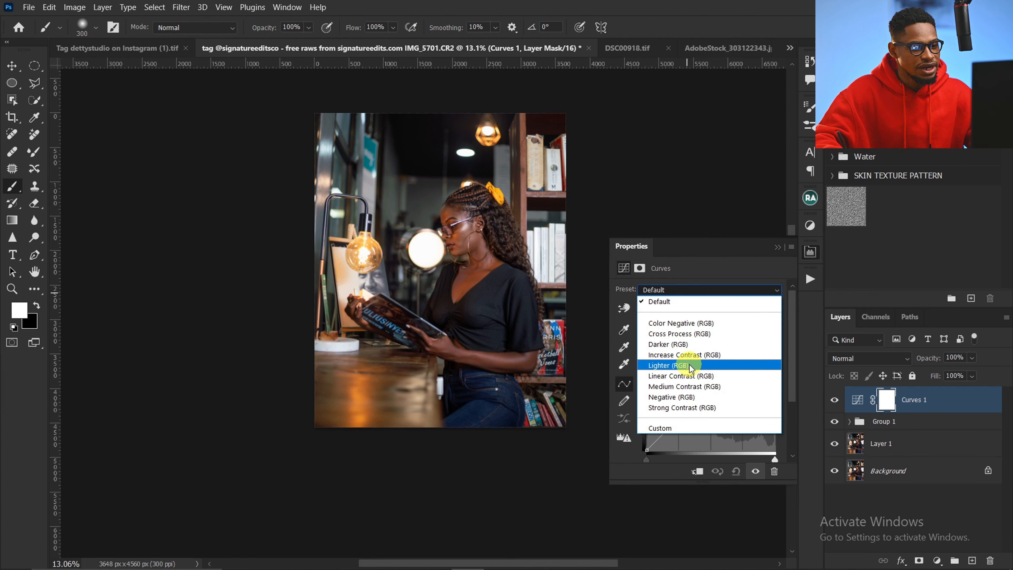
pyautogui.click(680, 365)
pyautogui.click(778, 247)
pyautogui.hotkey('ctrl', 'space')
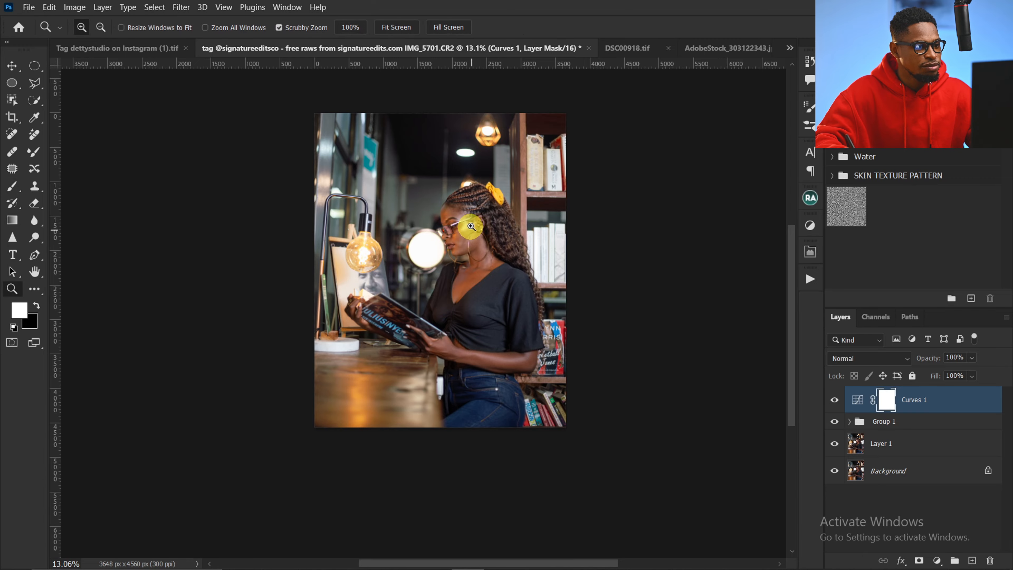
pyautogui.moveTo(470, 227); pyautogui.dragTo(486, 185)
pyautogui.moveTo(515, 251); pyautogui.dragTo(522, 283)
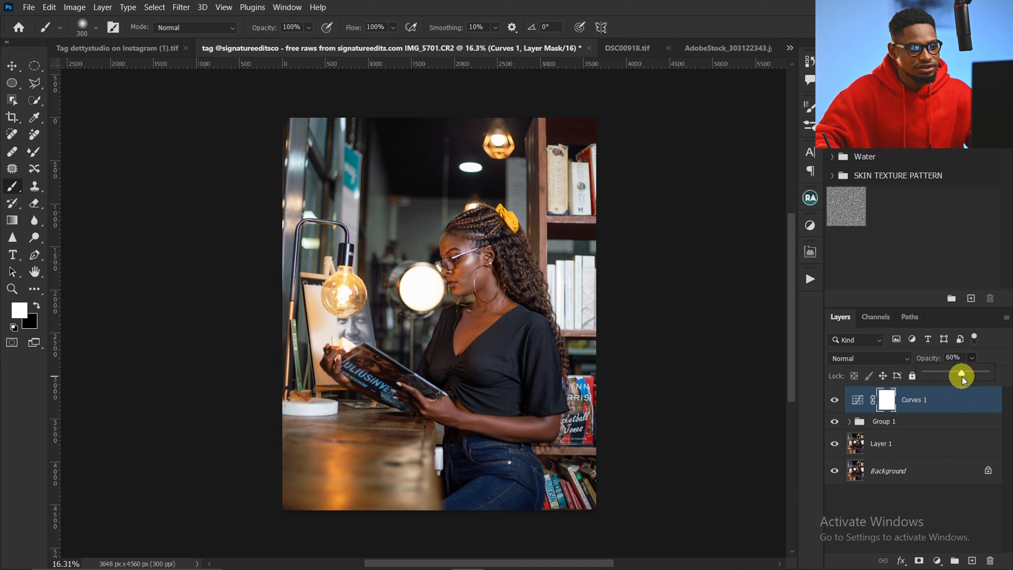
# - Group the Curves layer with Group 1 and compare the photo with the new group hidden and shown
pyautogui.keyDown('ctrl'); pyautogui.click(908, 417); pyautogui.keyUp('ctrl')
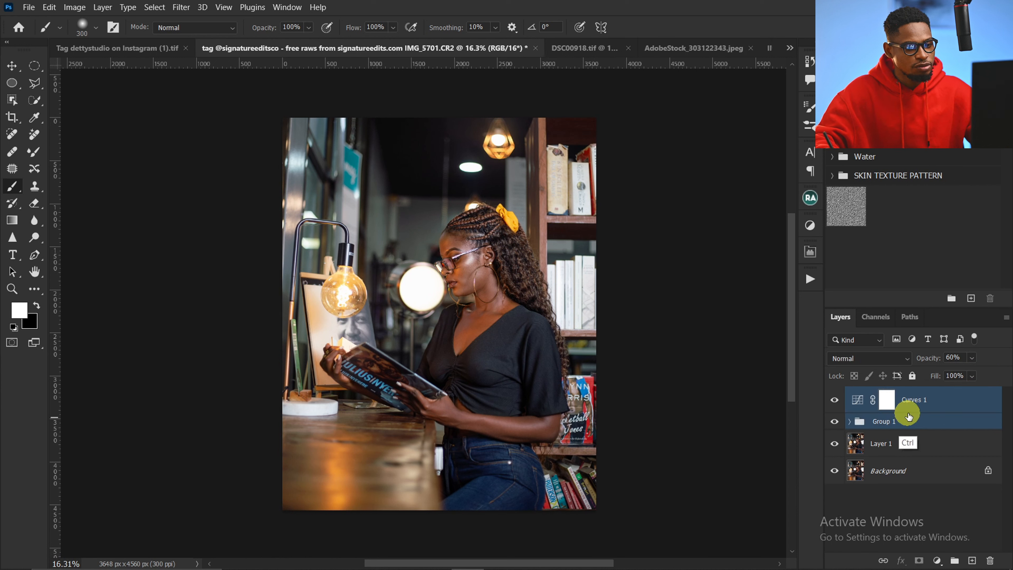
pyautogui.hotkey('ctrl', 'g')
pyautogui.click(837, 398)
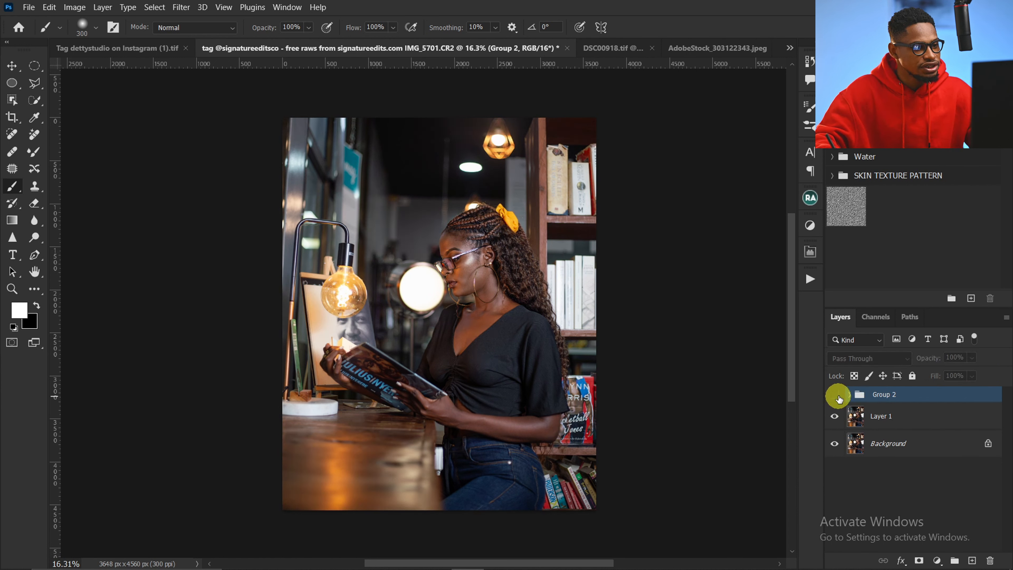
pyautogui.click(837, 397)
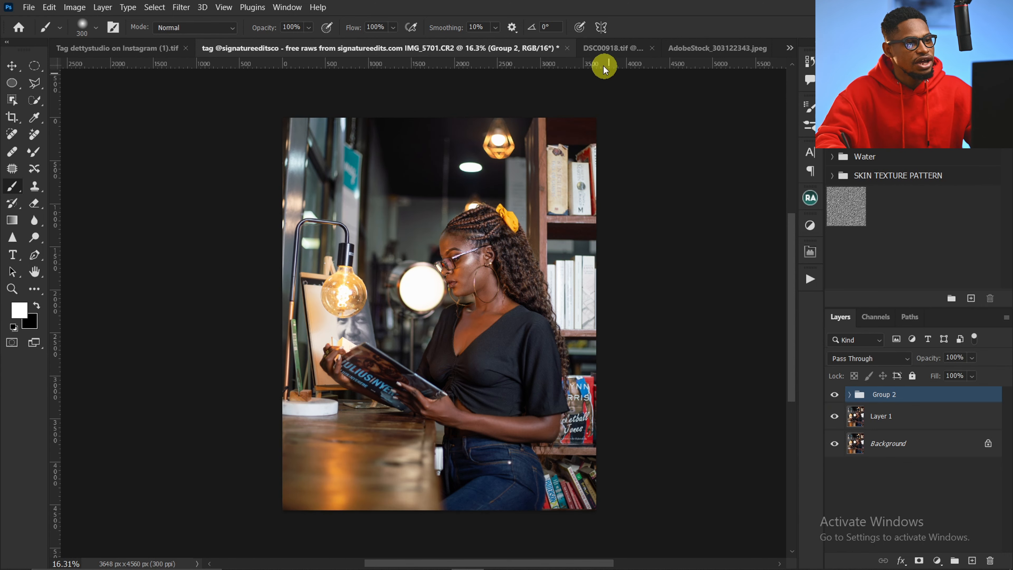
# - In AdobeStock_303122343.jpeg, add a Gradient Map adjustment layer in Soft Light mode at 50% opacity
pyautogui.click(607, 48)
pyautogui.click(717, 48)
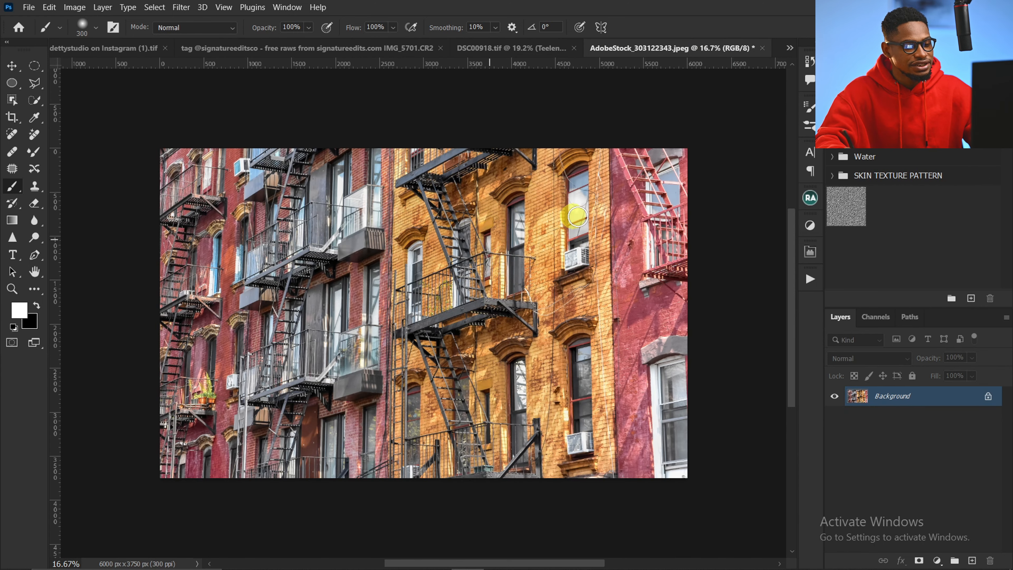
pyautogui.click(181, 7)
pyautogui.click(104, 7)
pyautogui.moveTo(193, 171)
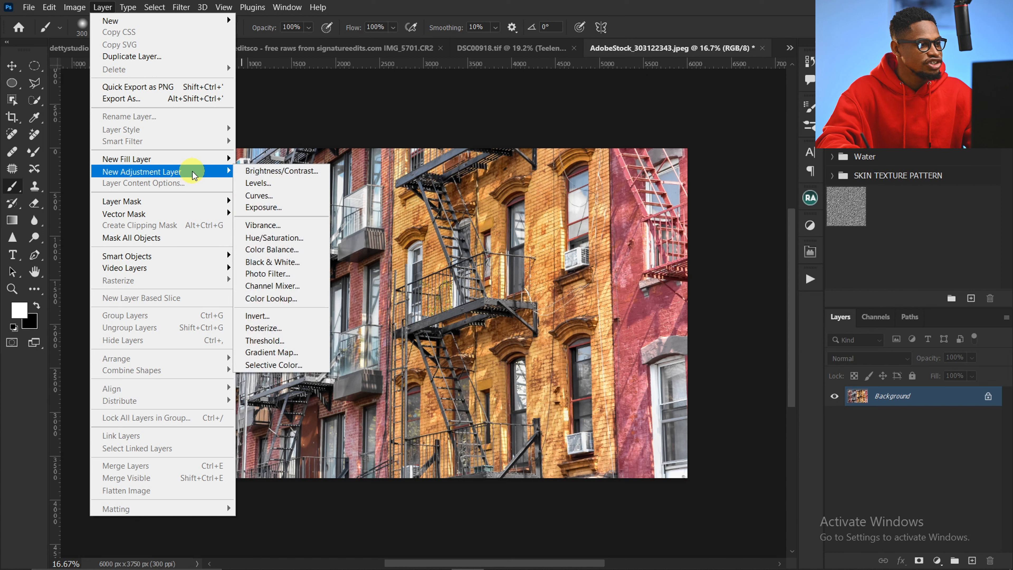
pyautogui.click(275, 352)
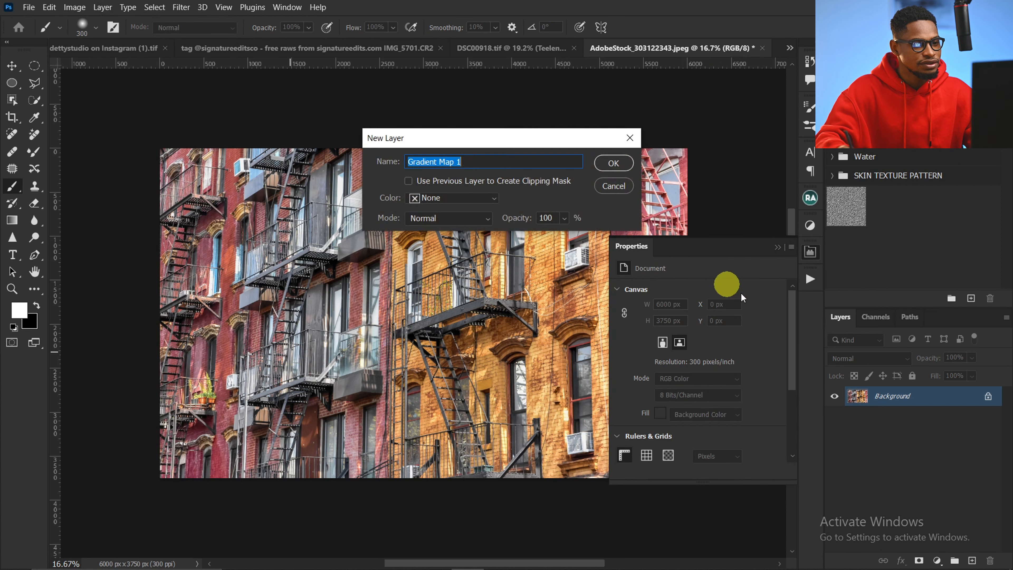
pyautogui.click(449, 218)
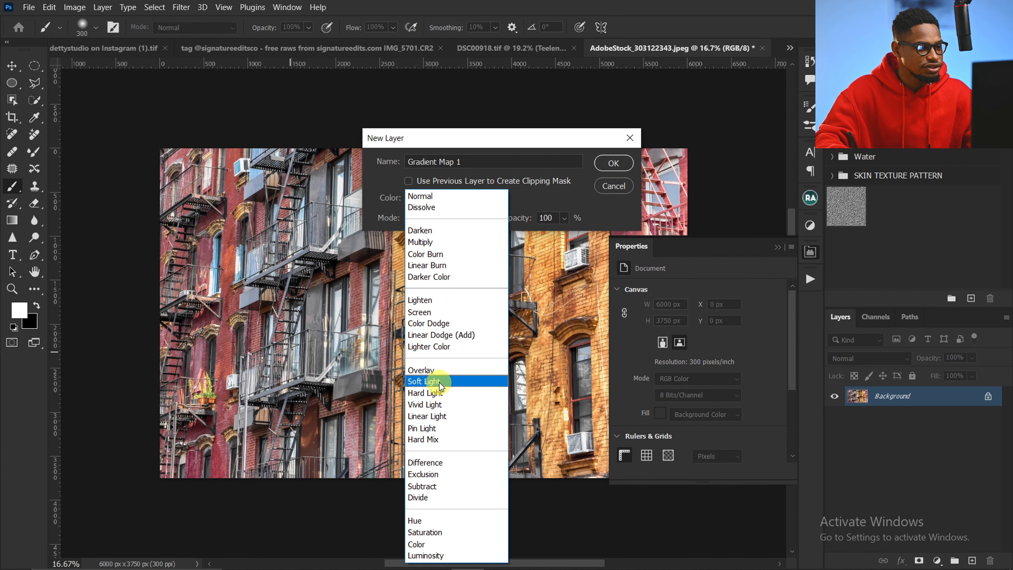
pyautogui.click(440, 383)
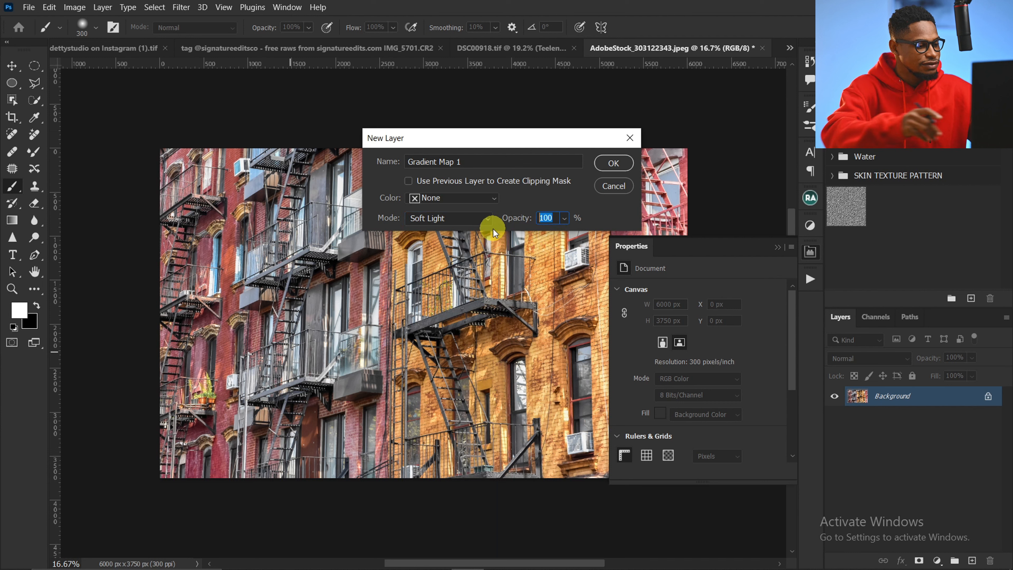
pyautogui.write('50')
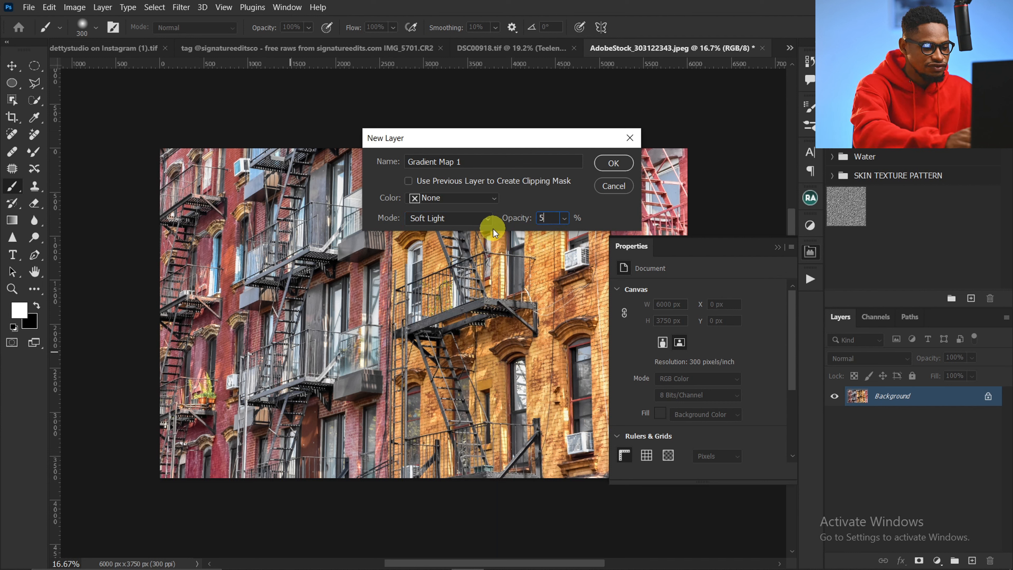
pyautogui.click(607, 167)
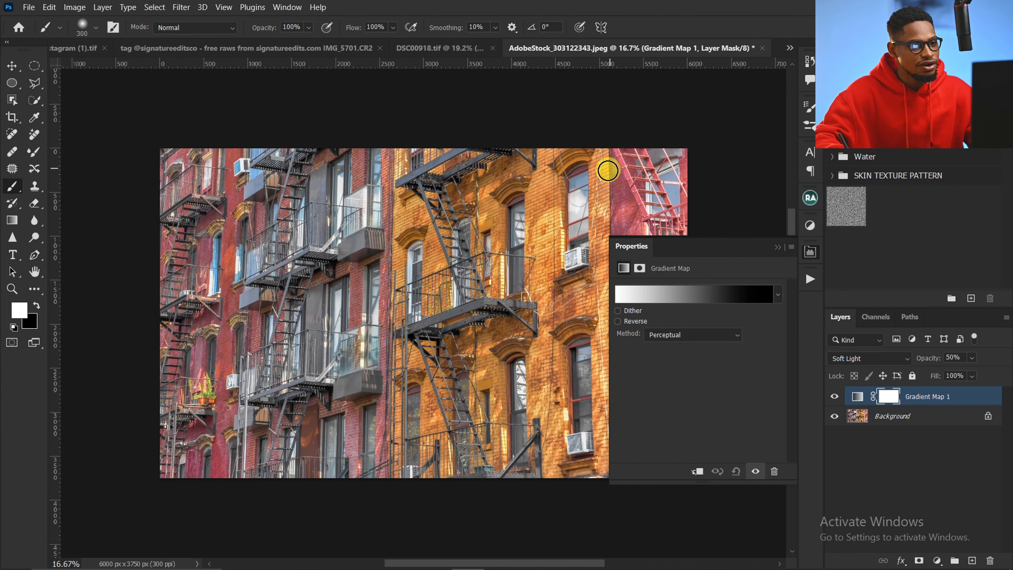
# - Make the building photo's gradient map a Noise gradient, randomize it until it runs from light blue through red to brown and orange, and apply it
pyautogui.click(694, 295)
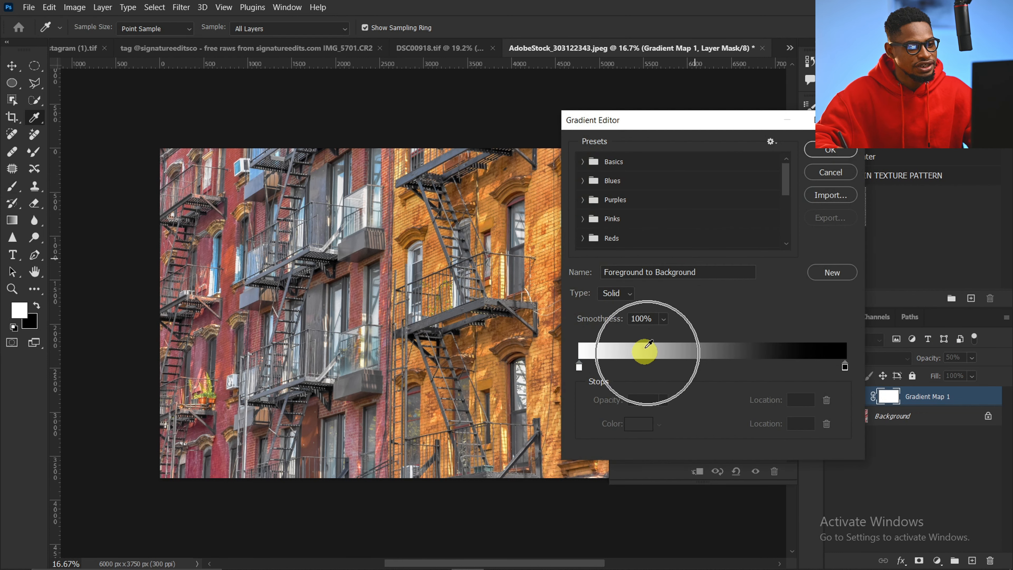
pyautogui.click(616, 294)
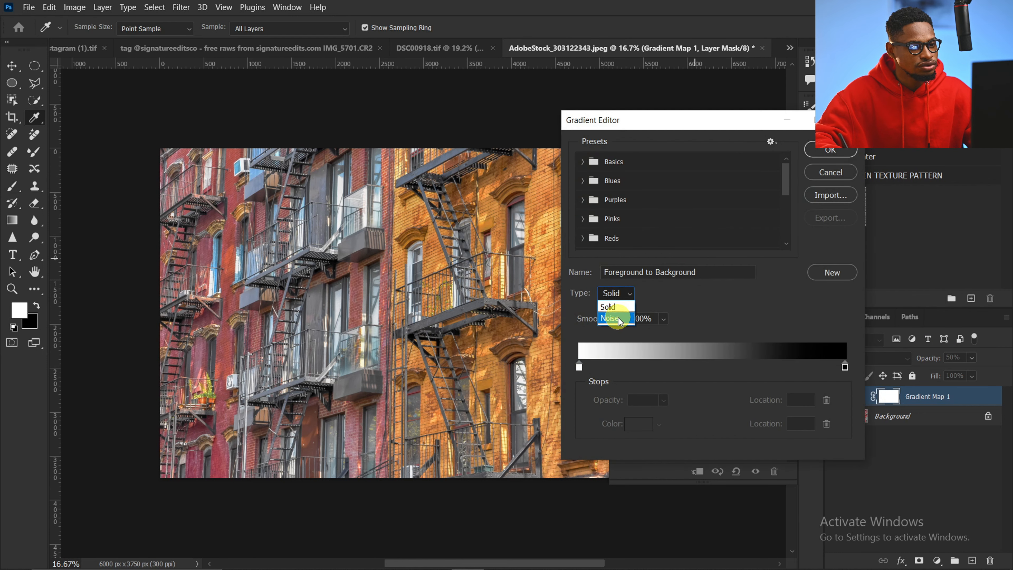
pyautogui.click(618, 319)
pyautogui.click(789, 422)
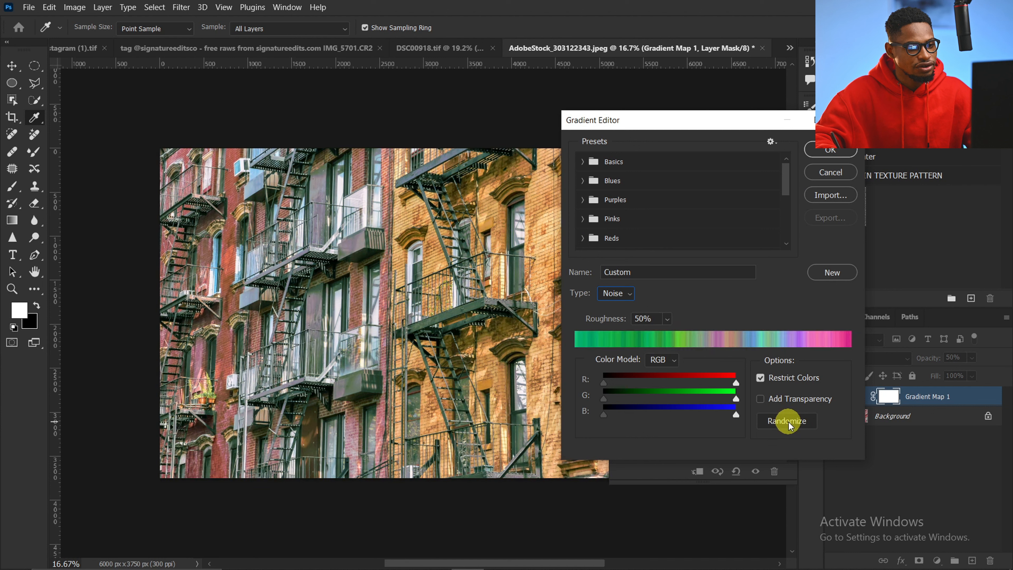
pyautogui.click(788, 423)
pyautogui.click(788, 424)
pyautogui.click(788, 422)
pyautogui.click(787, 423)
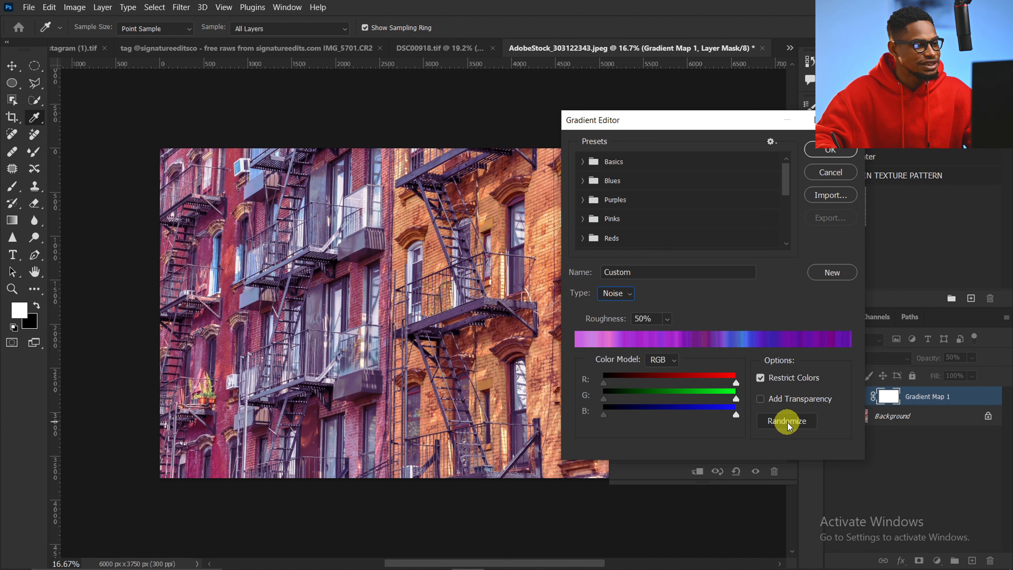
pyautogui.click(787, 423)
pyautogui.click(786, 424)
pyautogui.click(787, 424)
pyautogui.click(788, 422)
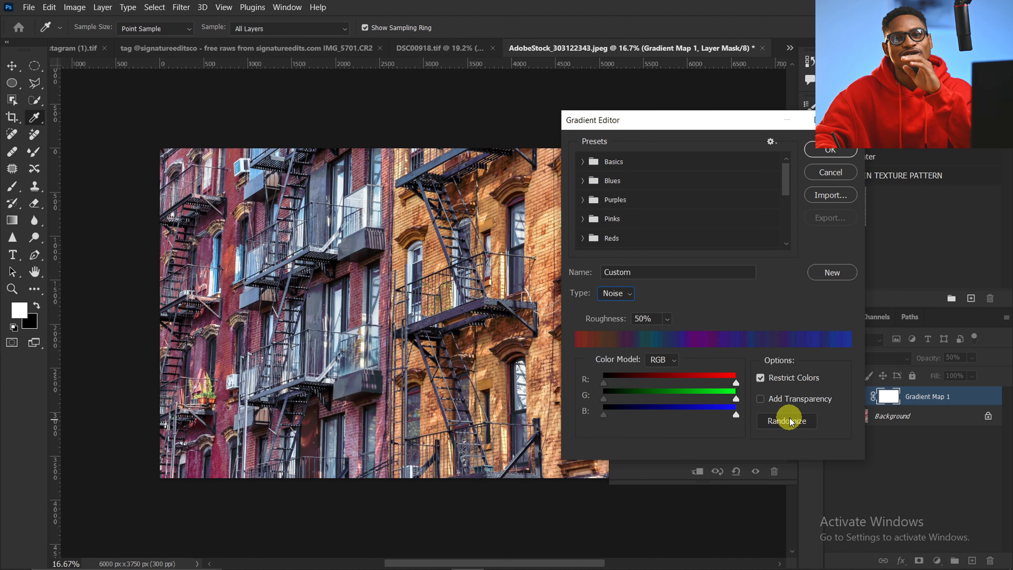
pyautogui.click(790, 419)
pyautogui.click(790, 421)
pyautogui.click(791, 421)
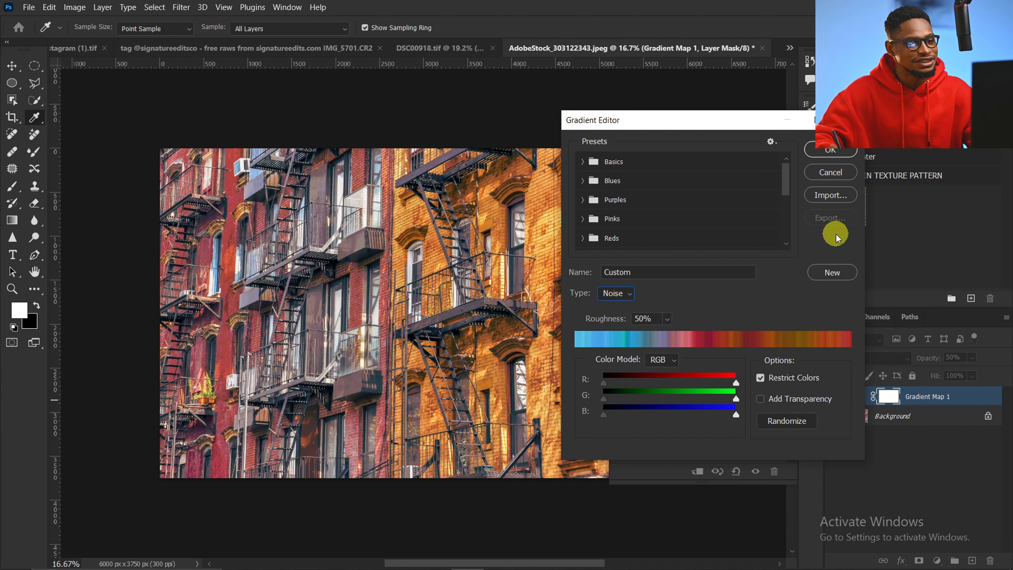
pyautogui.click(829, 152)
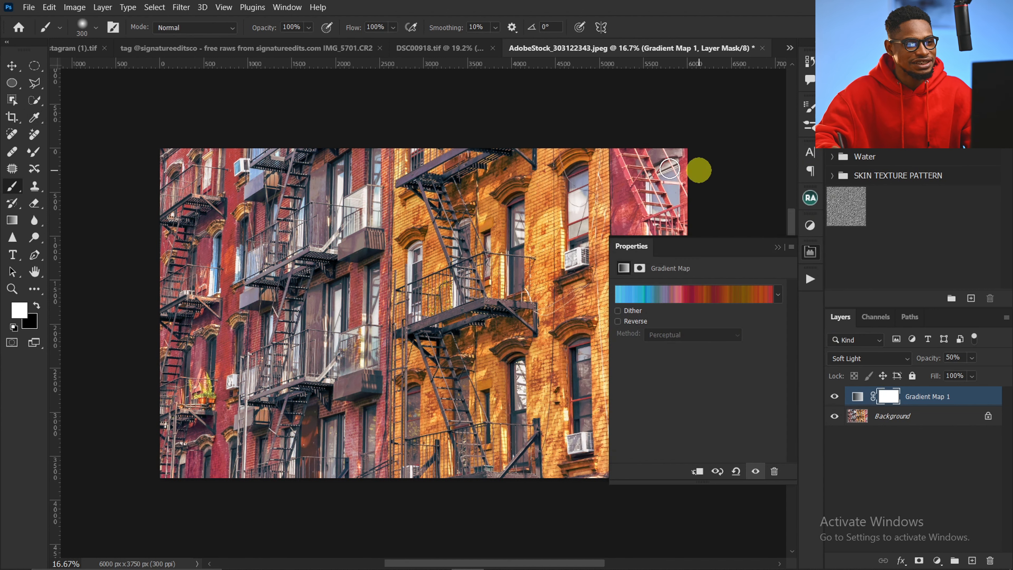
# - In DSC00918.tif, add a Gradient Map layer above the Teelens FS 16bit group in Soft Light mode at 50% opacity
pyautogui.click(431, 49)
pyautogui.click(776, 248)
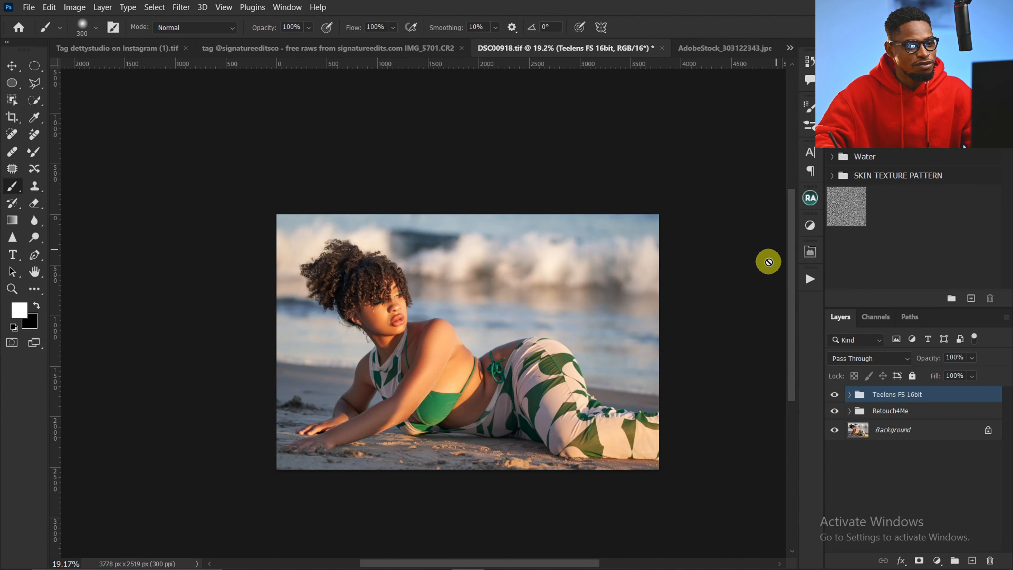
pyautogui.click(937, 561)
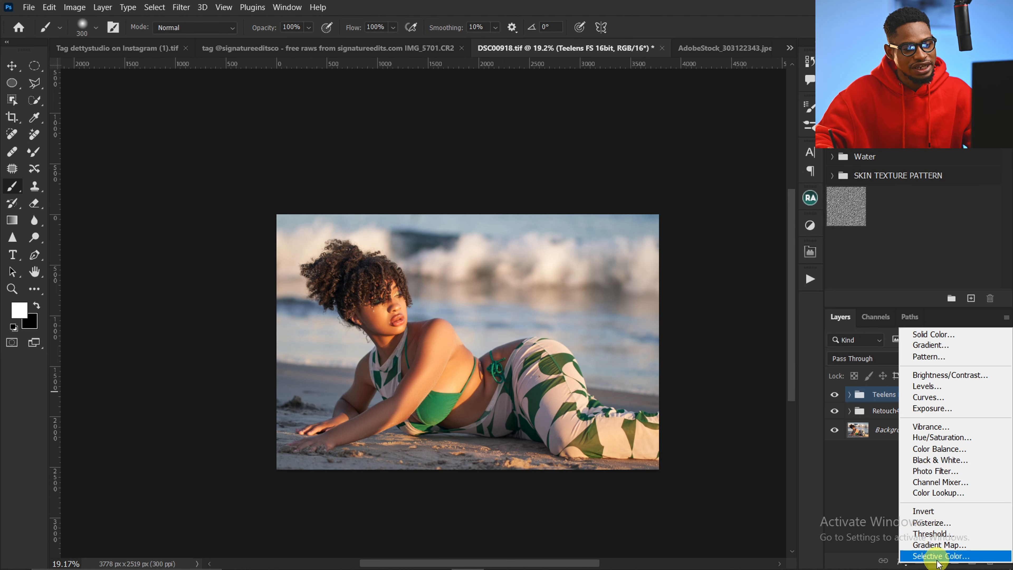
pyautogui.click(946, 545)
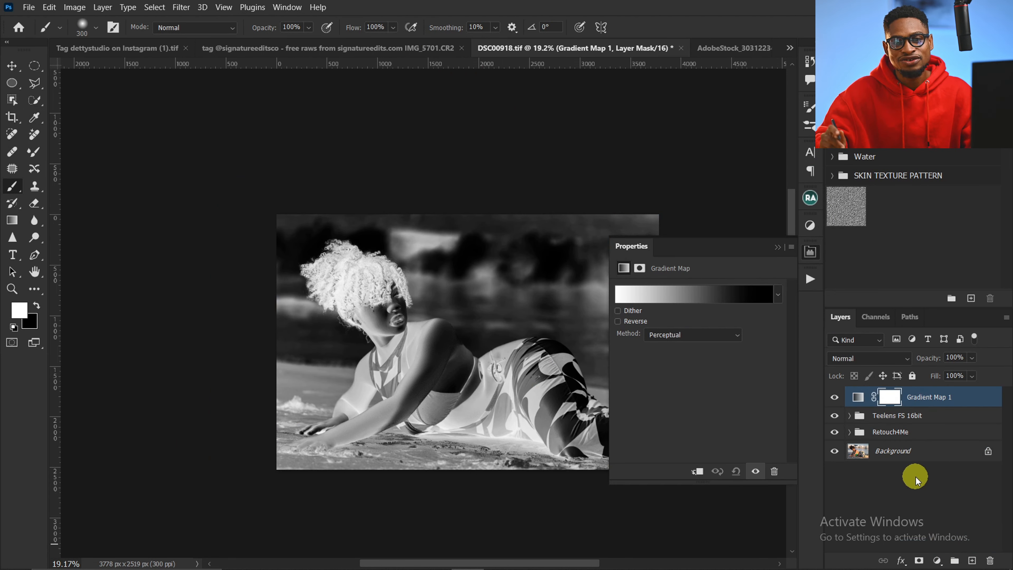
pyautogui.click(873, 363)
pyautogui.click(858, 381)
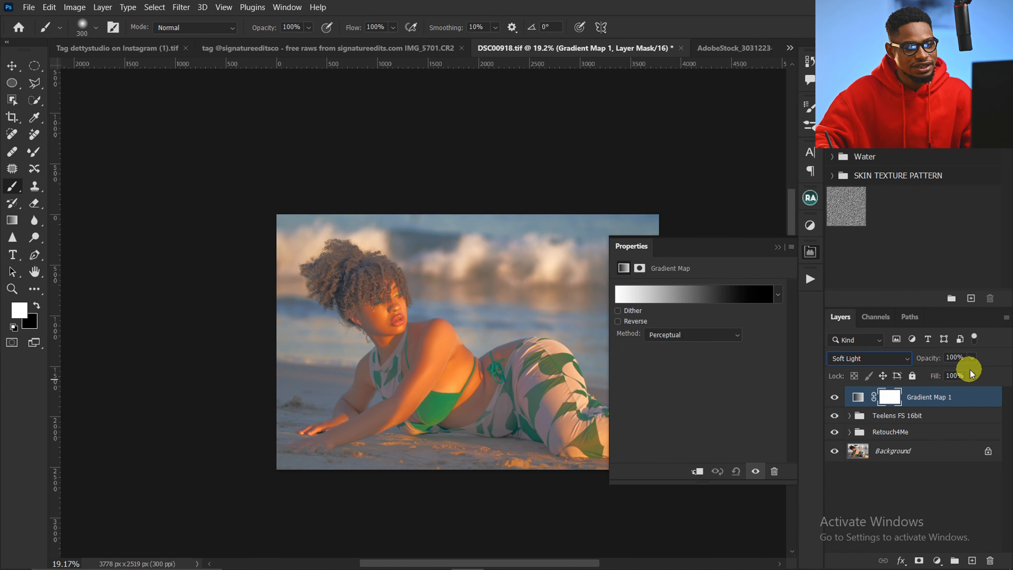
pyautogui.click(962, 357)
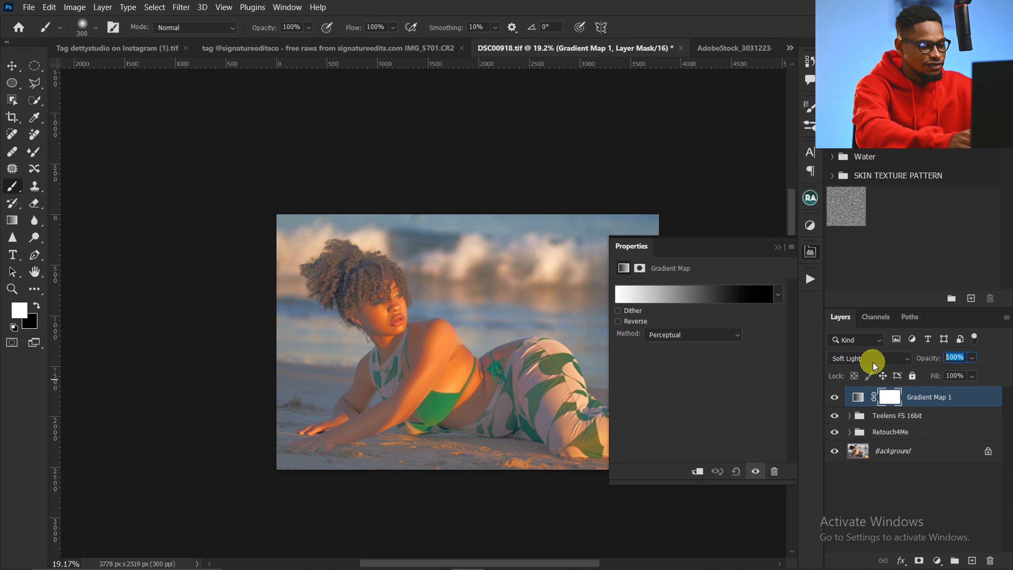
pyautogui.write('50')
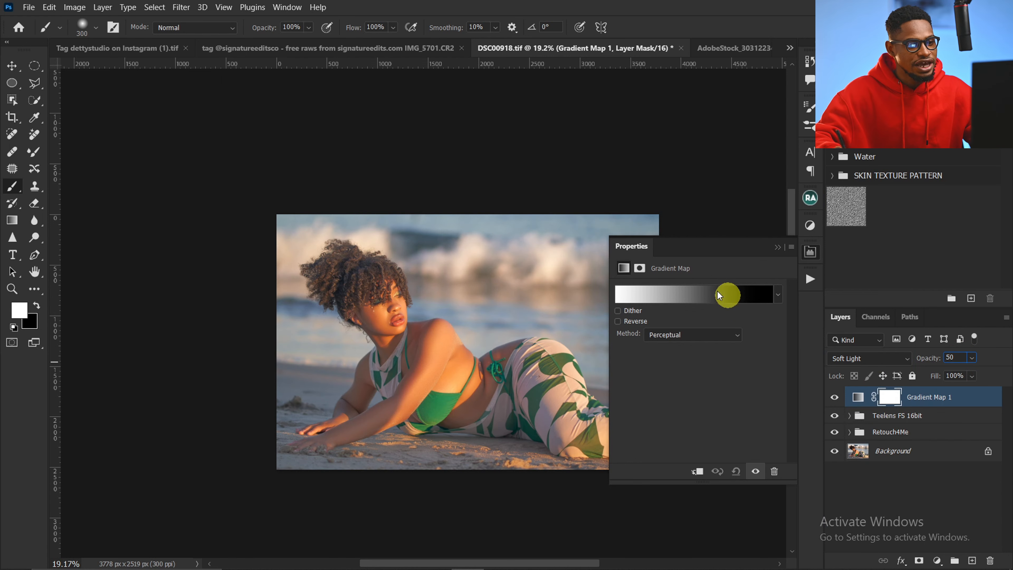
# - Change the beach photo's gradient map to a Noise gradient and set its roughness to 20%
pyautogui.click(689, 292)
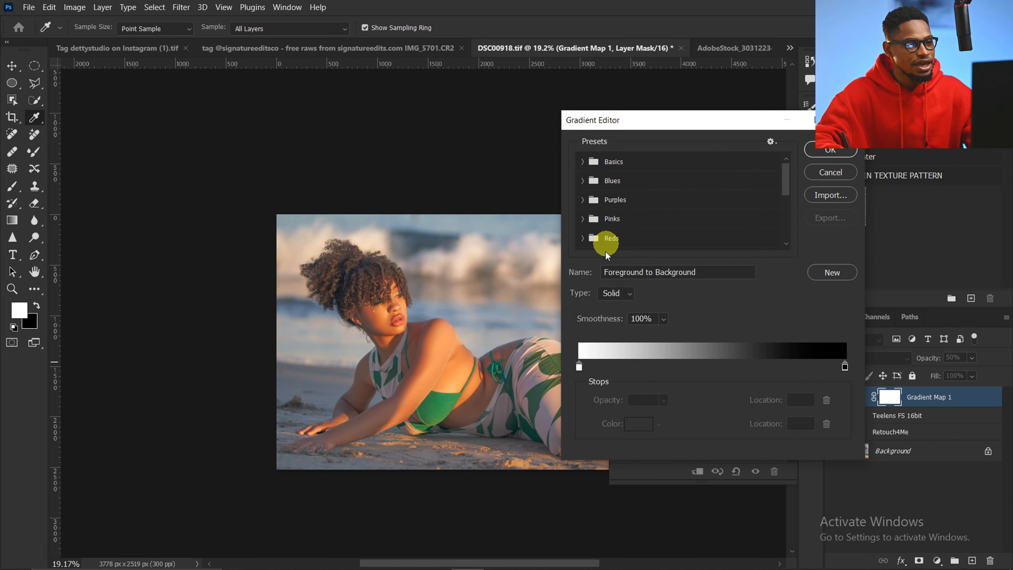
pyautogui.click(614, 293)
pyautogui.click(619, 296)
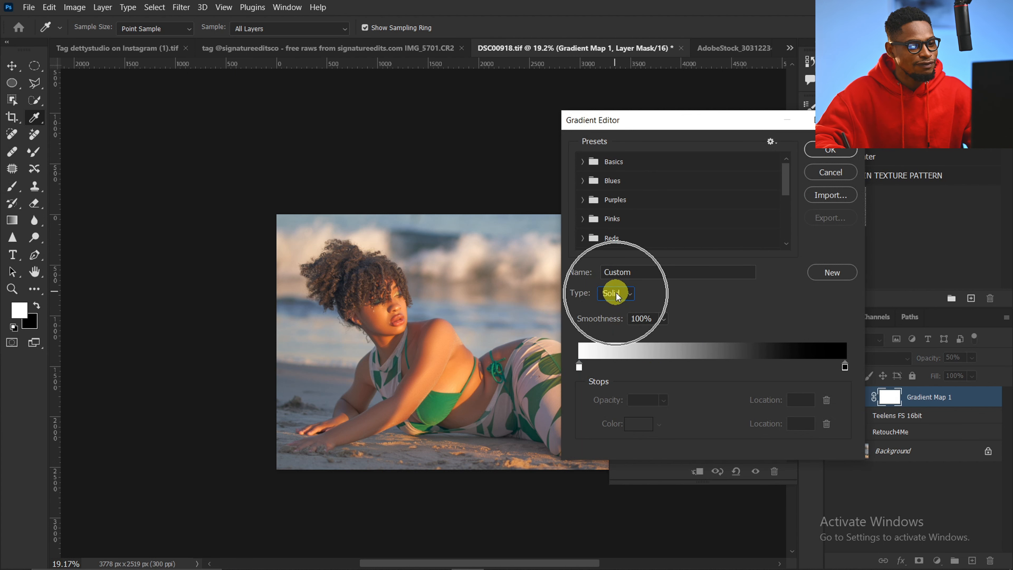
pyautogui.click(616, 293)
pyautogui.click(610, 314)
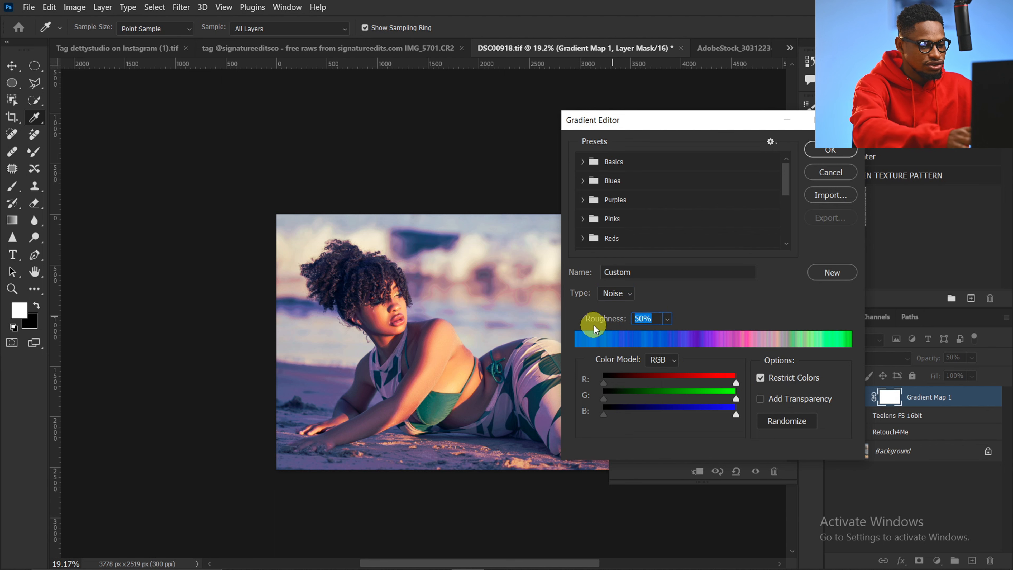
pyautogui.write('20')
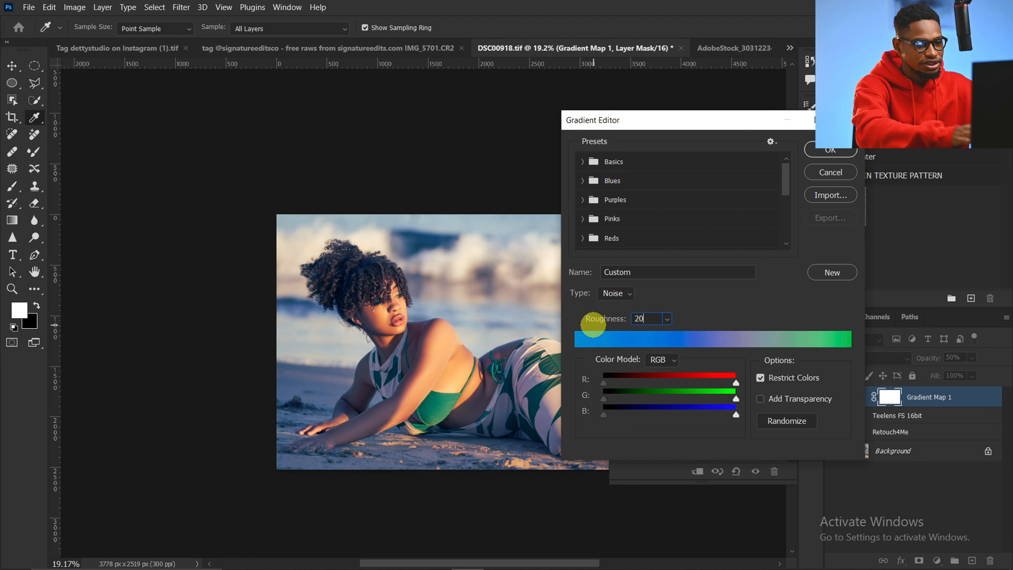
# - Randomize the beach photo's noise gradient until it runs from golden orange to coral pink, and apply it
pyautogui.click(798, 429)
pyautogui.moveTo(731, 121); pyautogui.dragTo(833, 98)
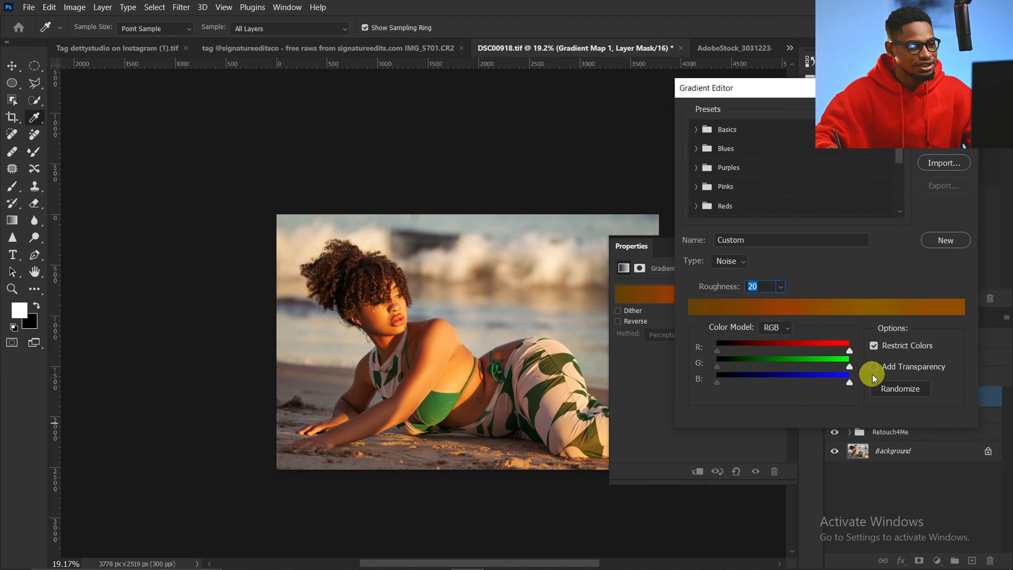
pyautogui.click(900, 390)
pyautogui.click(906, 389)
pyautogui.click(907, 388)
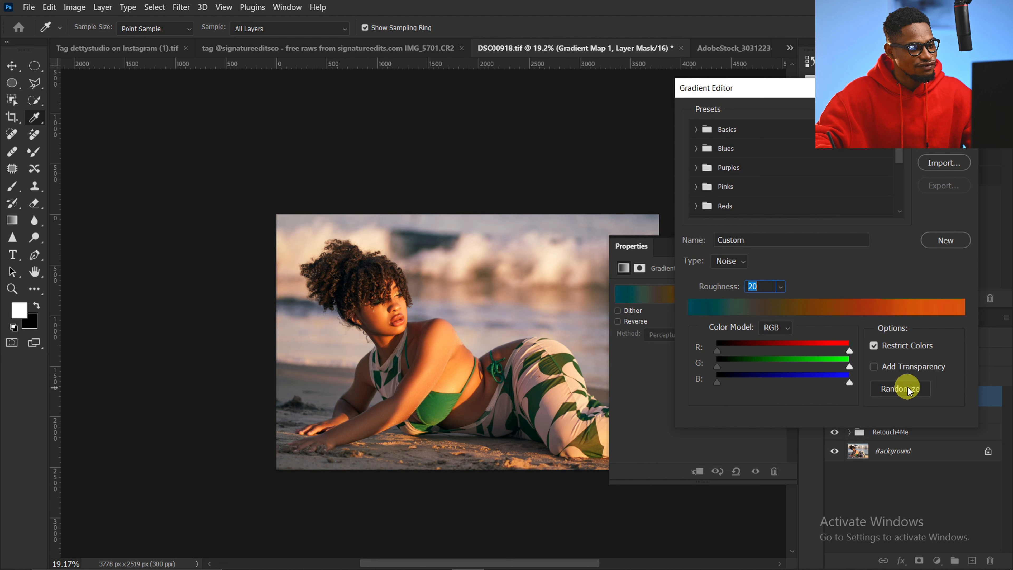
pyautogui.click(907, 388)
pyautogui.click(908, 387)
pyautogui.click(908, 387)
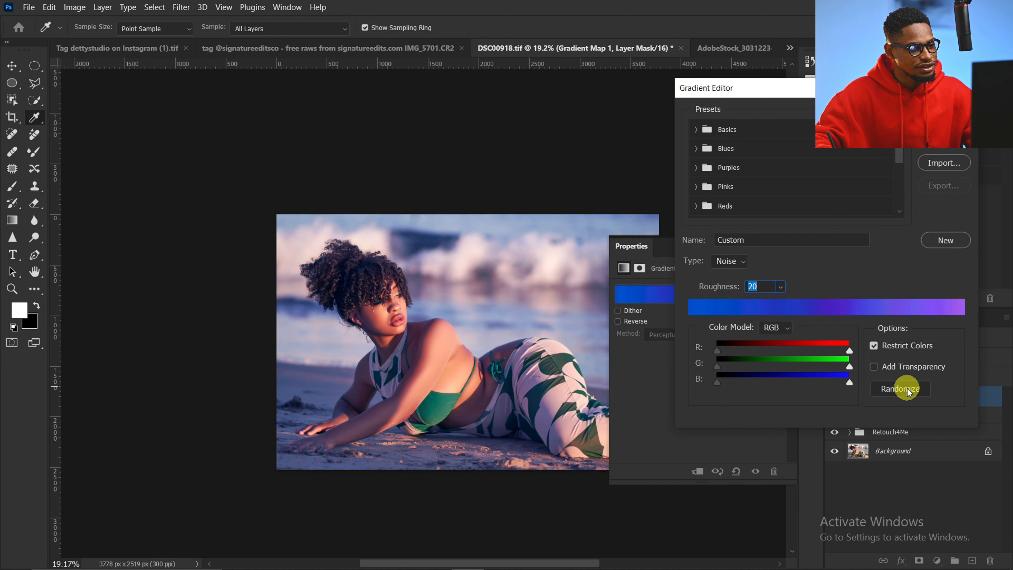
pyautogui.click(907, 388)
pyautogui.click(907, 388)
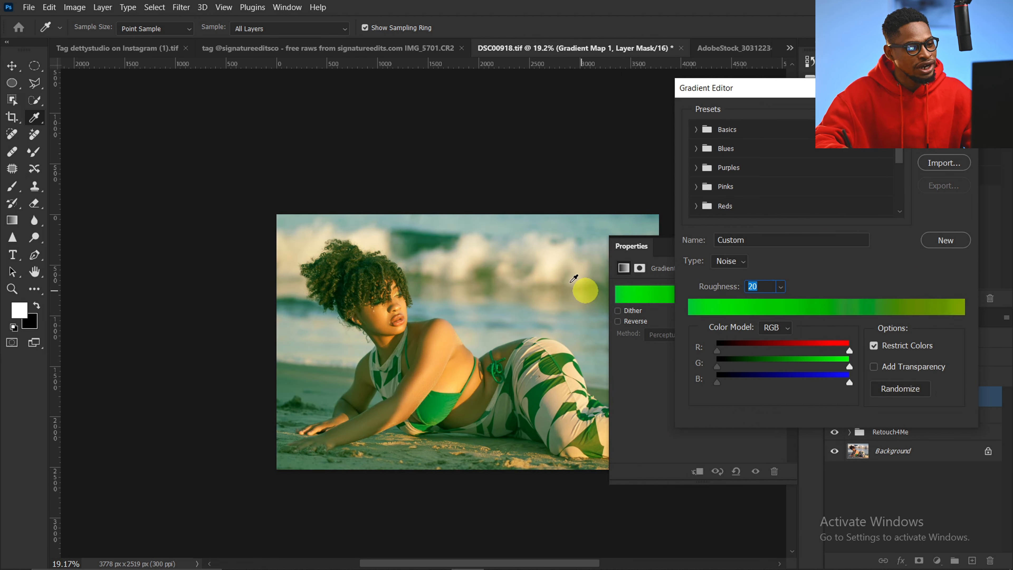
pyautogui.hotkey('ctrl', 'z')
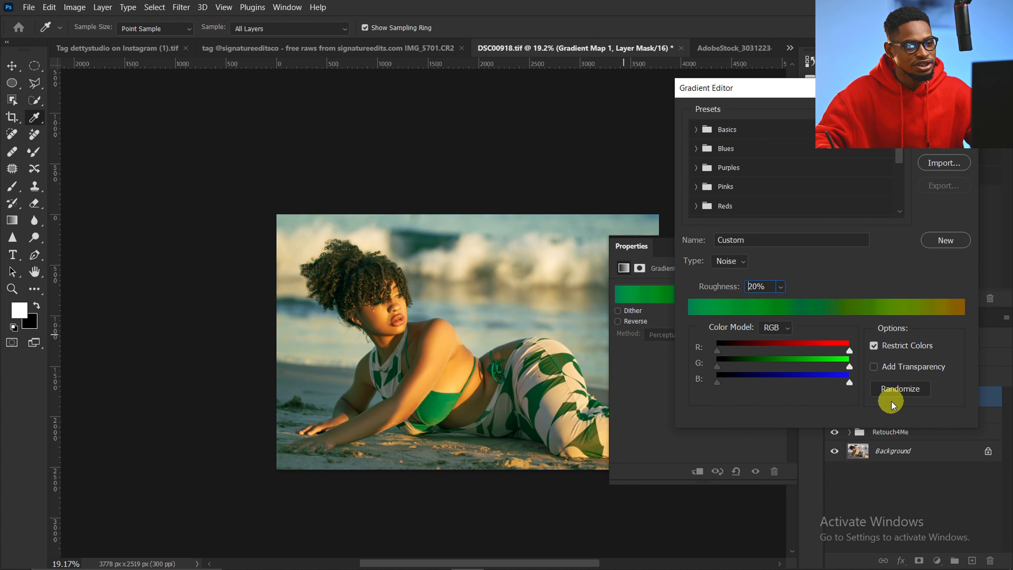
pyautogui.click(902, 389)
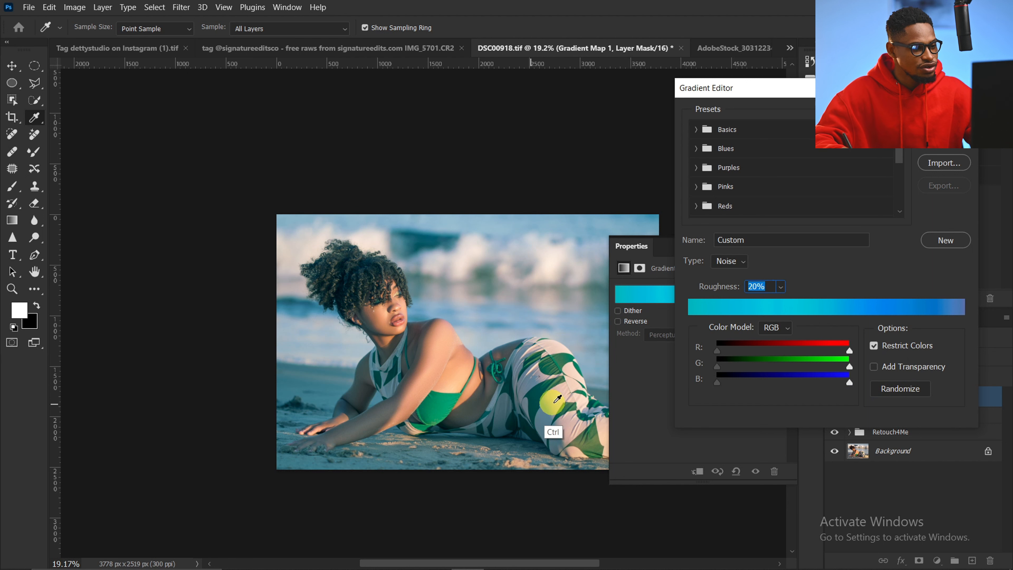
pyautogui.hotkey('ctrl', 'z')
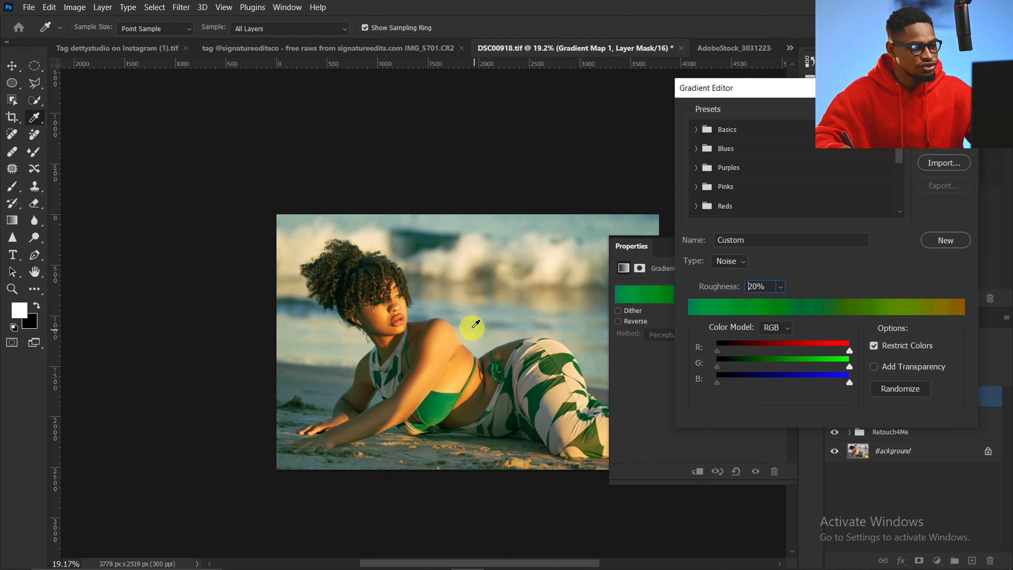
pyautogui.click(905, 388)
pyautogui.click(906, 387)
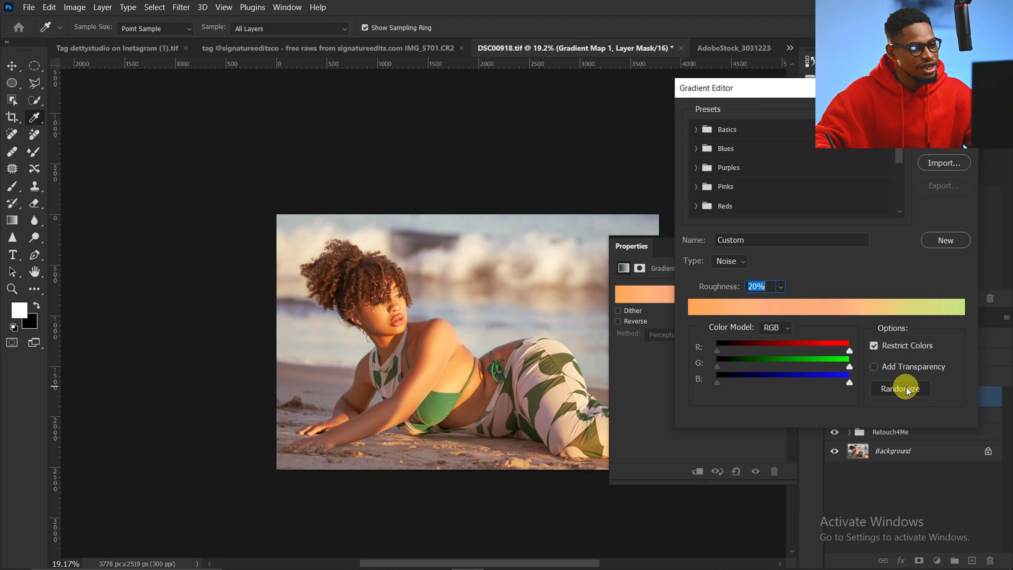
pyautogui.click(910, 386)
pyautogui.click(908, 388)
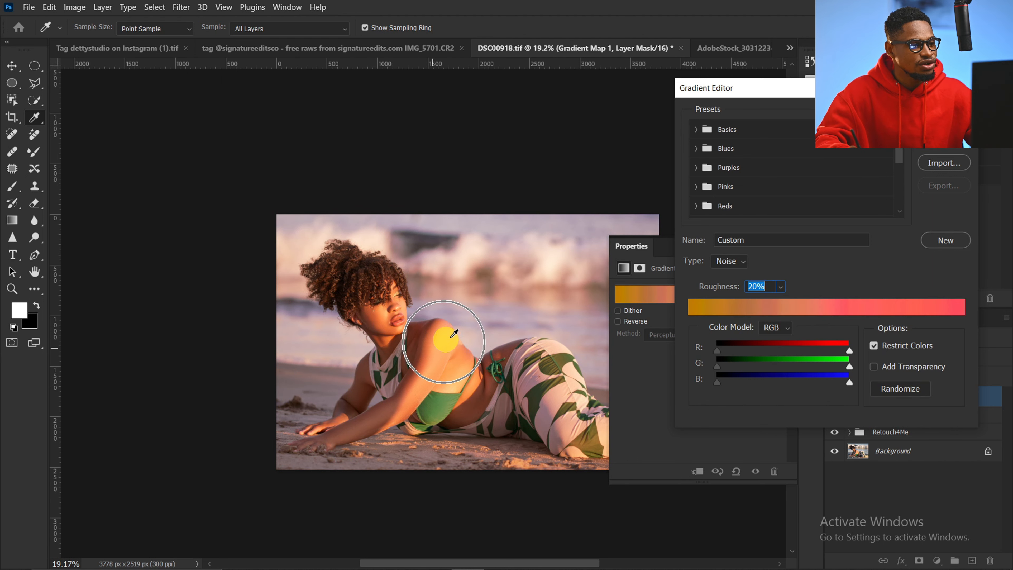
pyautogui.click(944, 117)
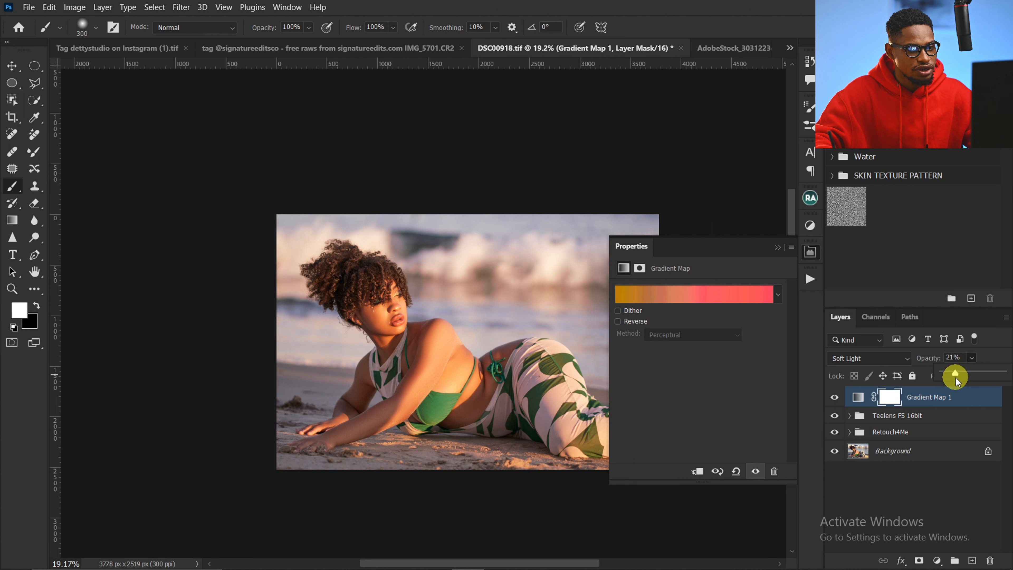
# - Lower the beach photo's Gradient Map layer opacity to 18% and compare the image with and without the layer
pyautogui.click(838, 399)
pyautogui.click(841, 398)
pyautogui.click(841, 399)
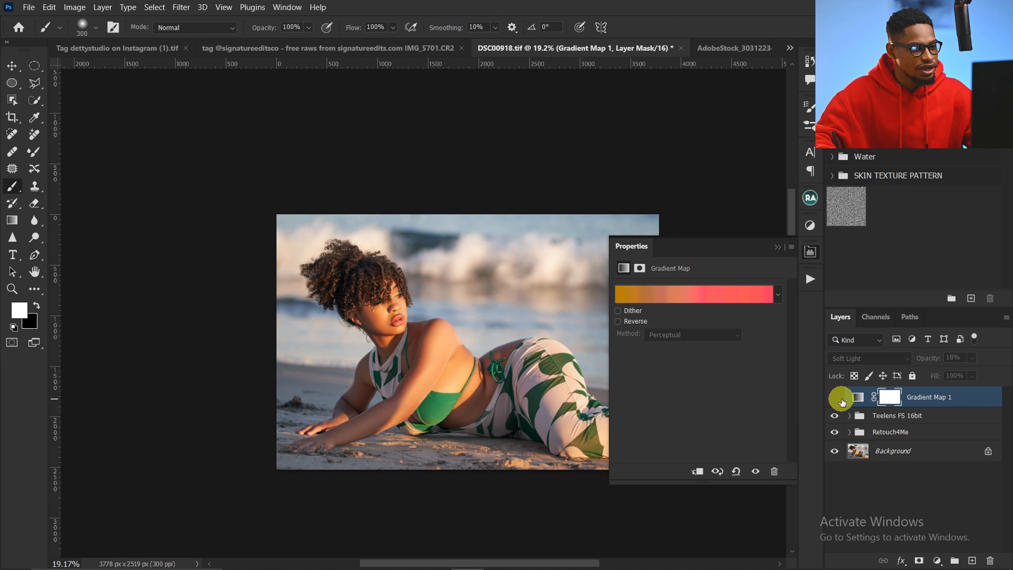
pyautogui.click(841, 398)
pyautogui.click(777, 247)
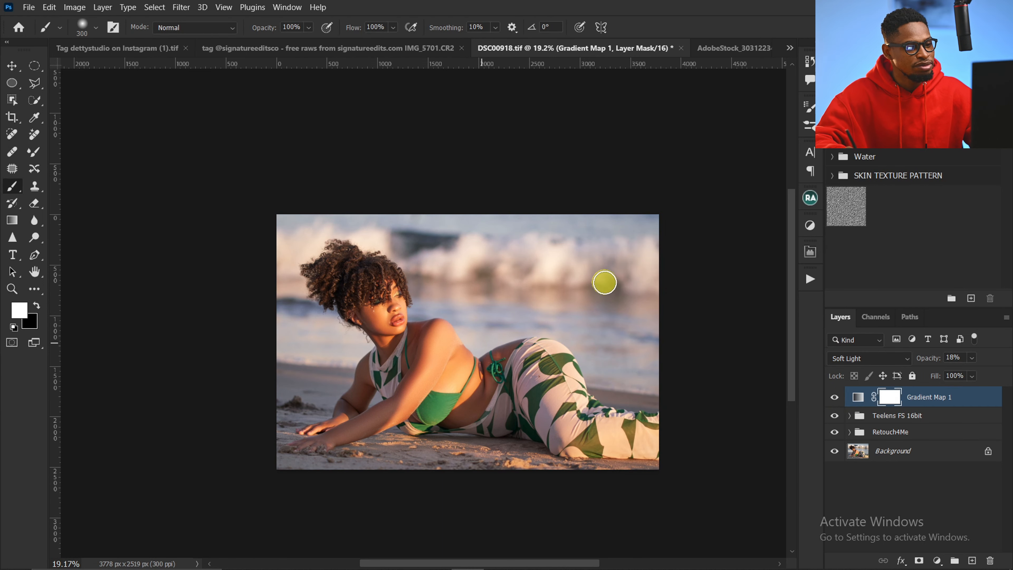
# - Add a Levels adjustment layer above the gradient map and raise its RGB black input point slightly to deepen the shadows
pyautogui.click(809, 231)
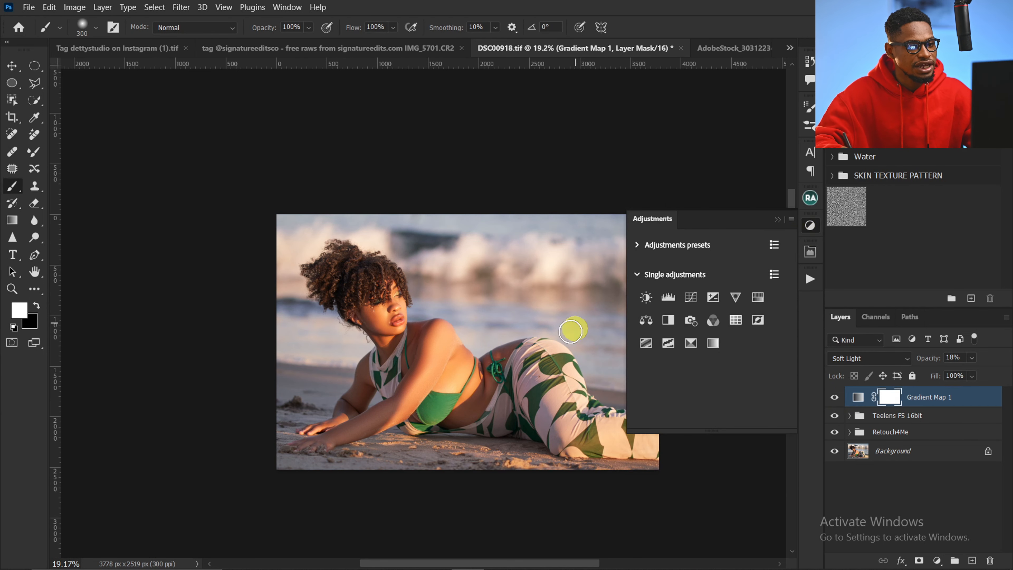
pyautogui.click(672, 301)
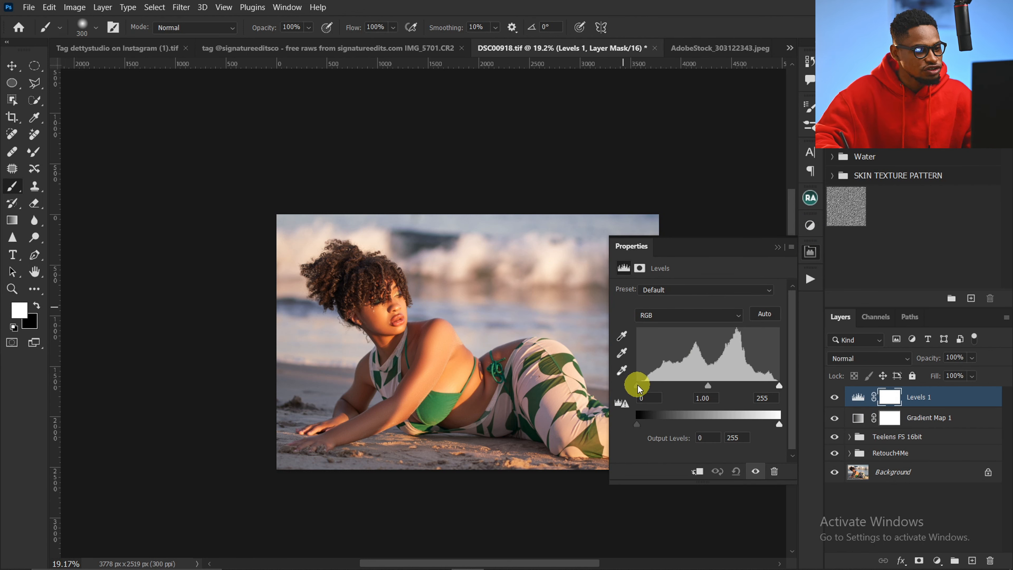
pyautogui.moveTo(643, 387); pyautogui.dragTo(643, 388)
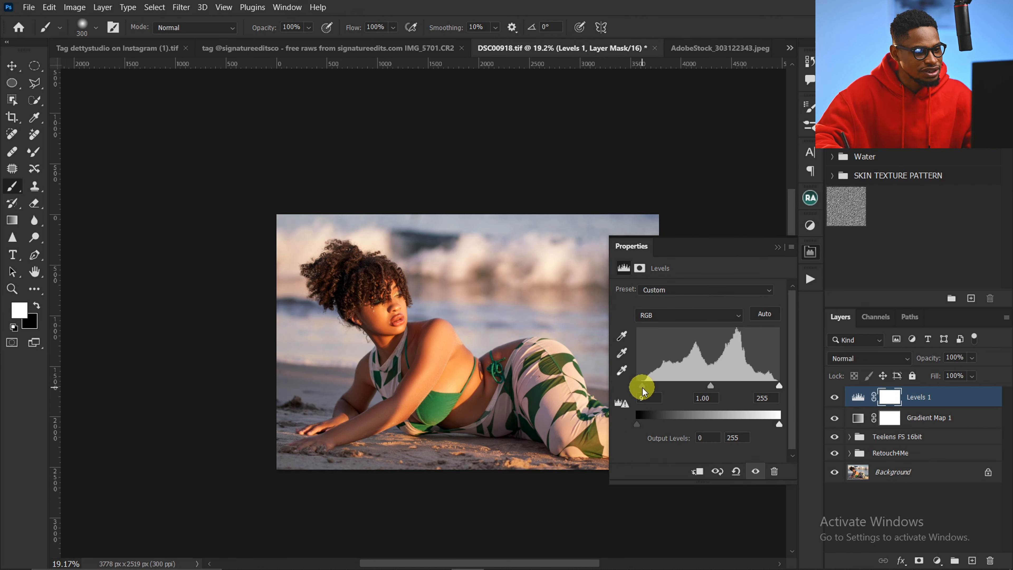
pyautogui.click(778, 248)
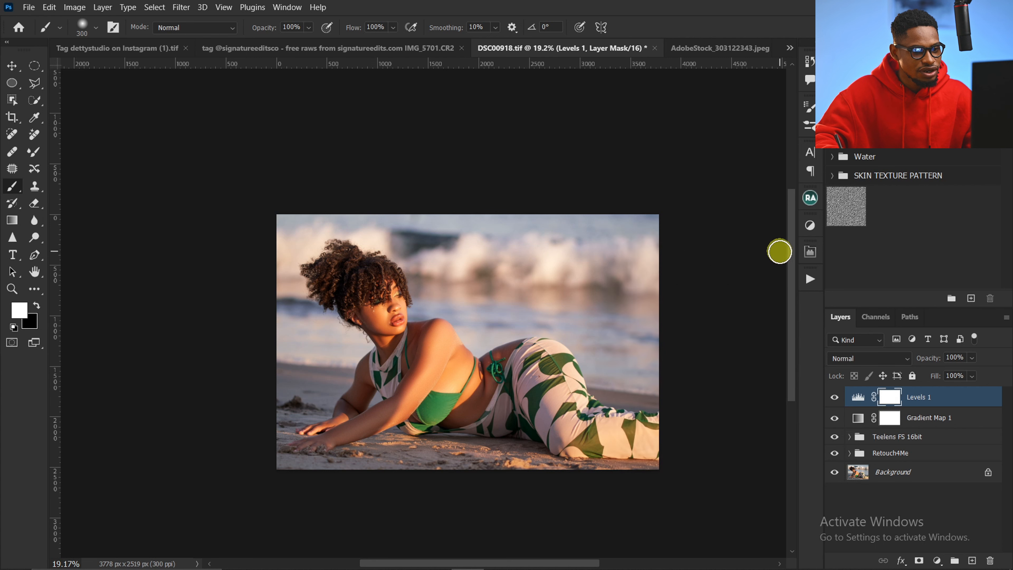
# - Group the Levels and Gradient Map layers, and toggle the group's visibility to compare before and after
pyautogui.keyDown('shift'); pyautogui.click(925, 418); pyautogui.keyUp('shift')
pyautogui.hotkey('ctrl', 'g')
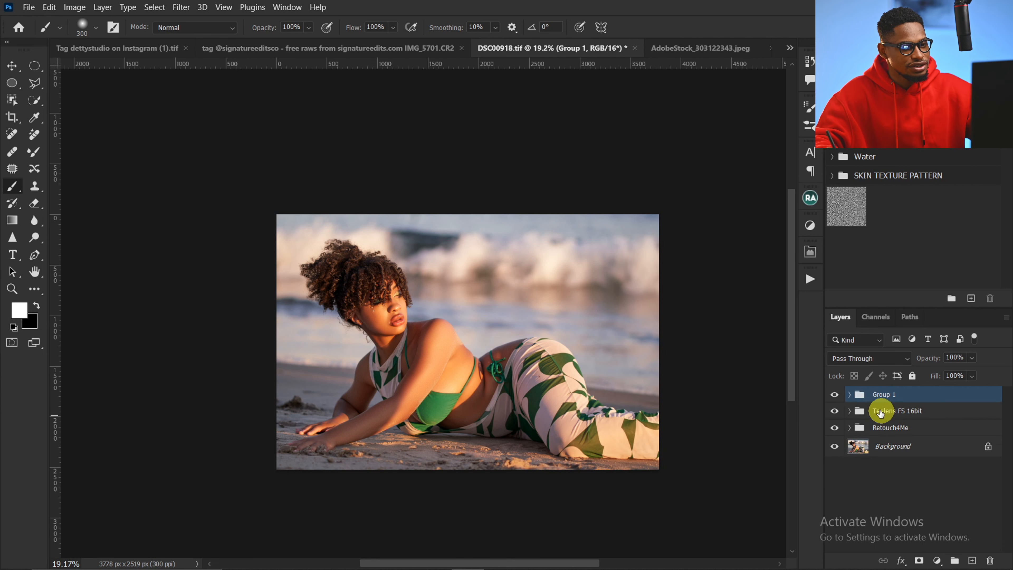
pyautogui.click(838, 395)
pyautogui.click(835, 395)
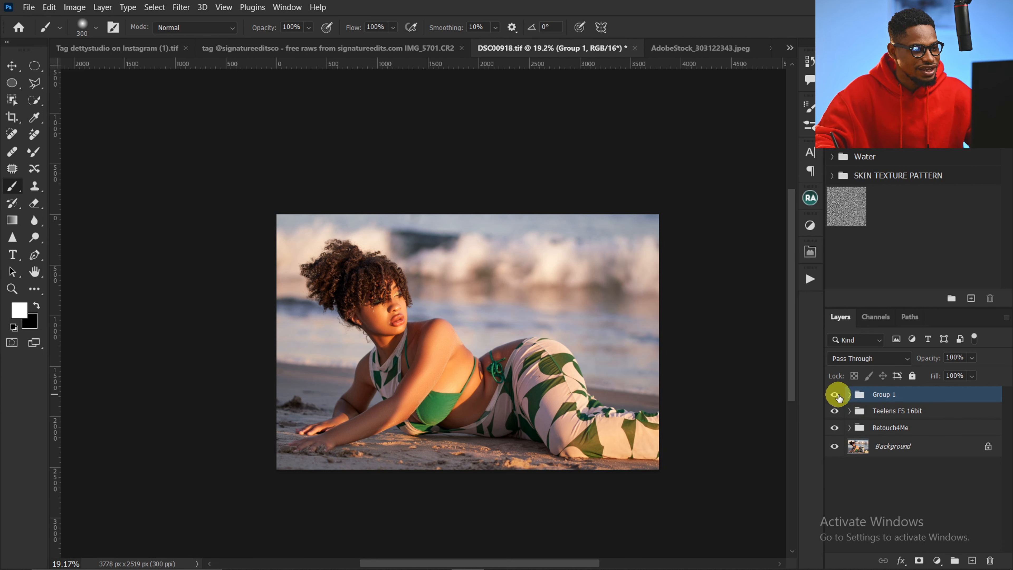
pyautogui.click(838, 396)
pyautogui.click(838, 396)
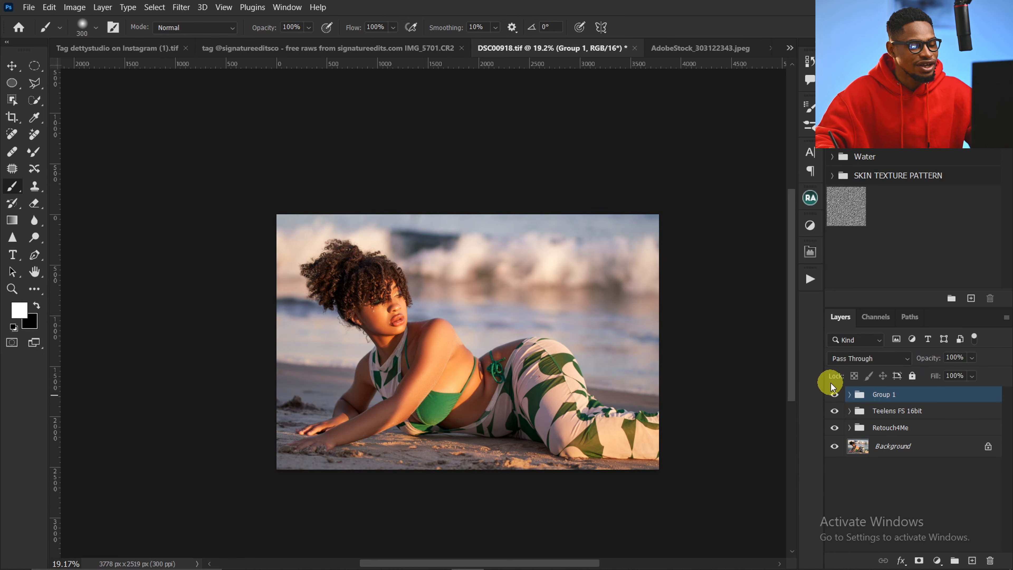